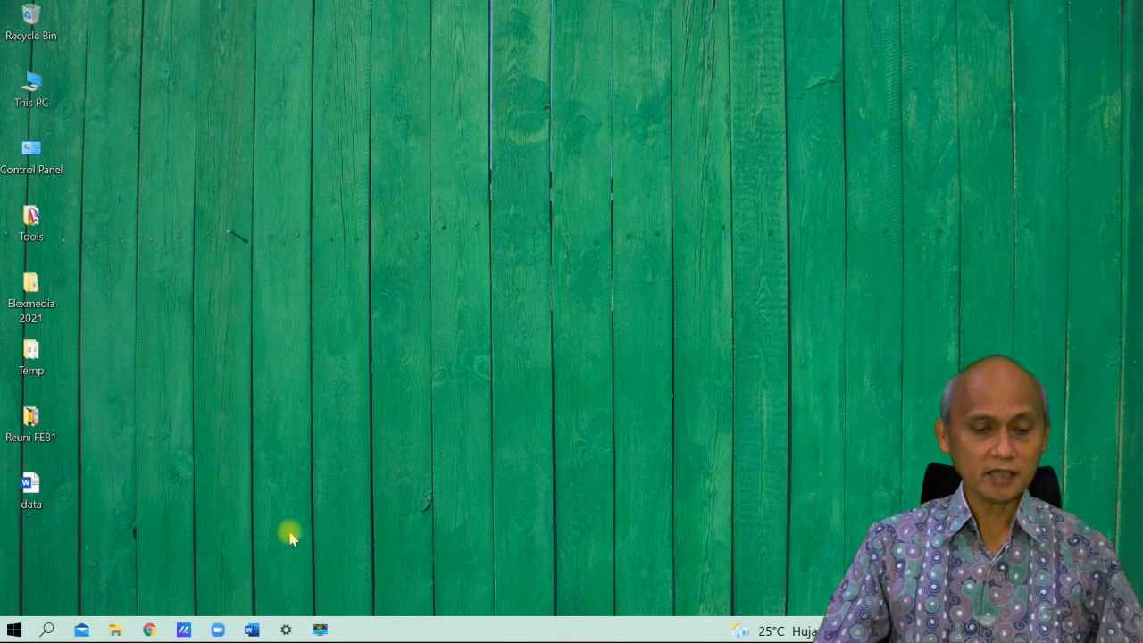
# - Switch to the Word document Contoh-1 A3 and read through the health protocol circular, ending at the general health list
pyautogui.click(251, 631)
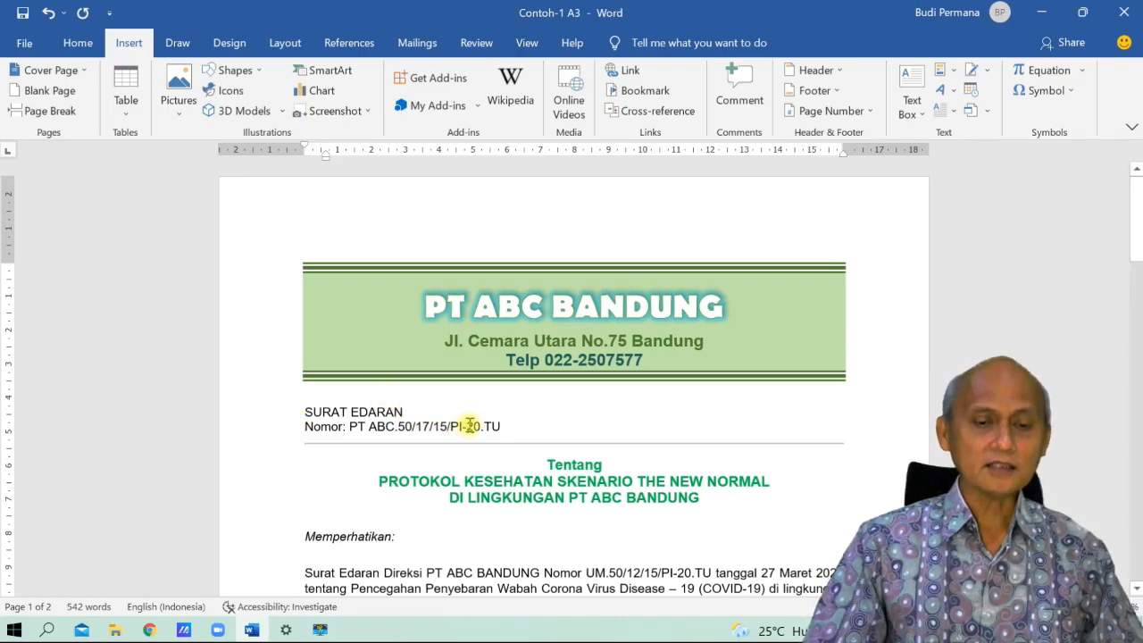
pyautogui.scroll(-1, 470, 422)
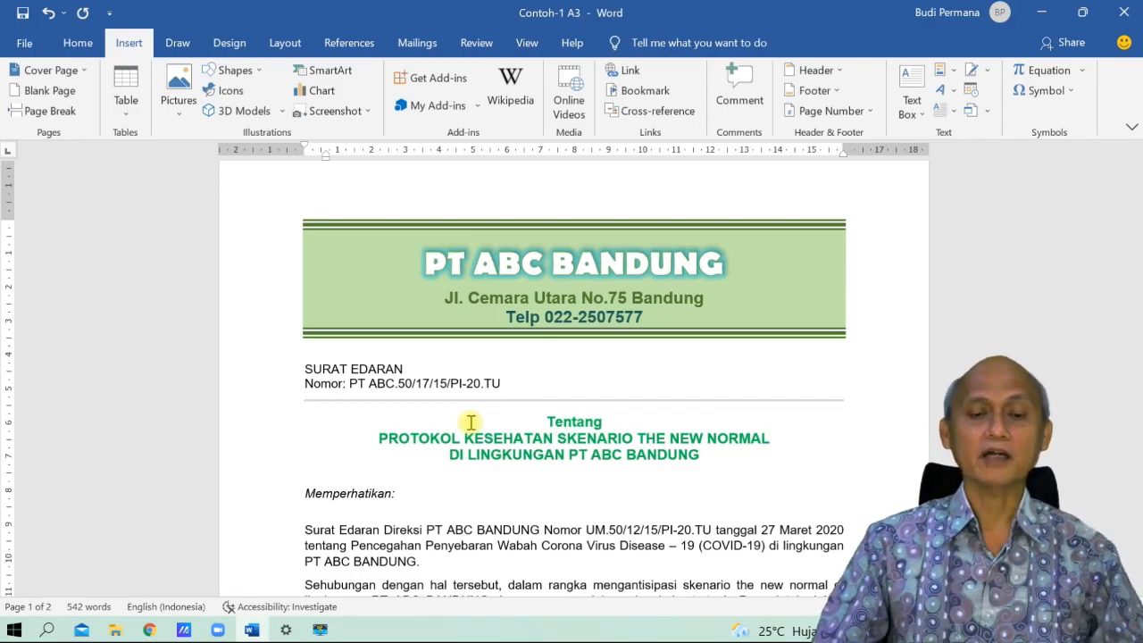
pyautogui.scroll(-6, 500, 457)
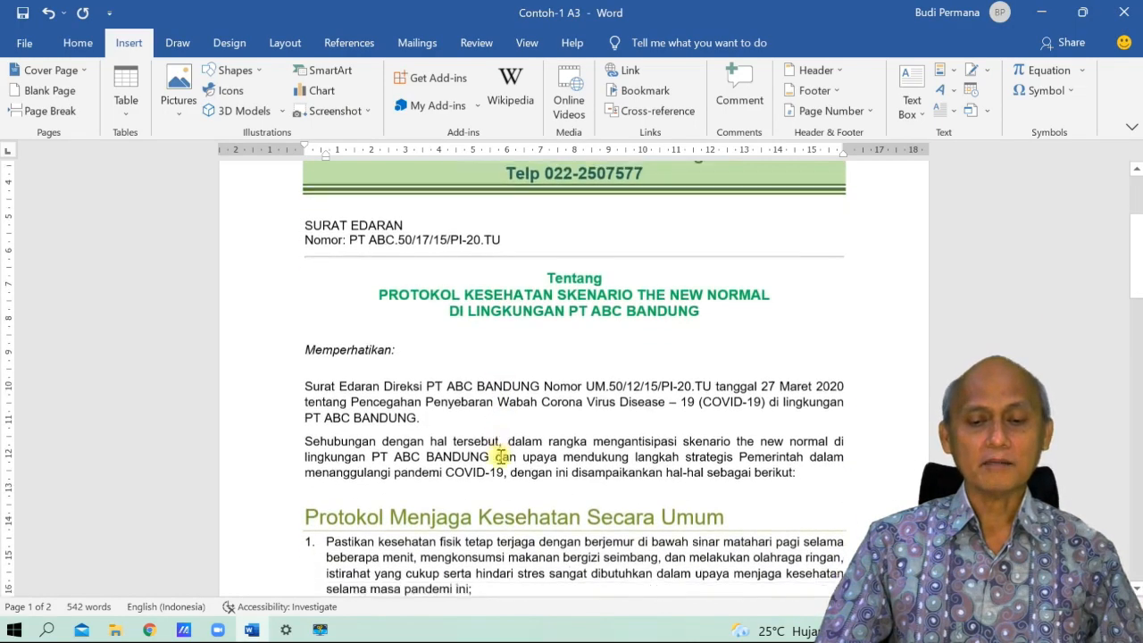
pyautogui.scroll(-11, 500, 457)
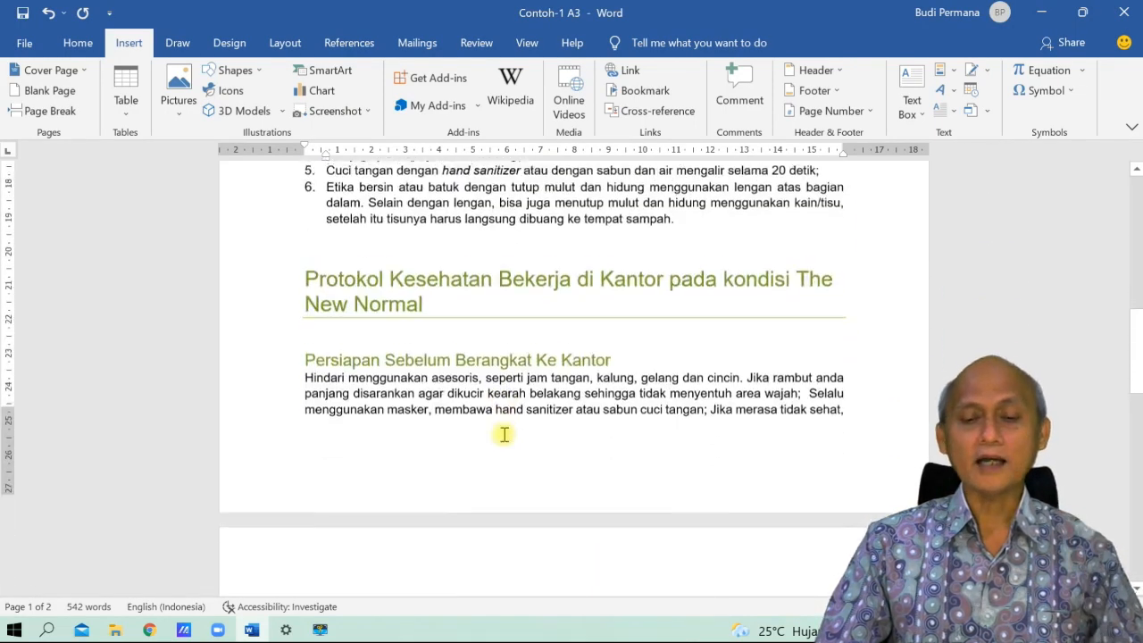
pyautogui.scroll(-5, 505, 440)
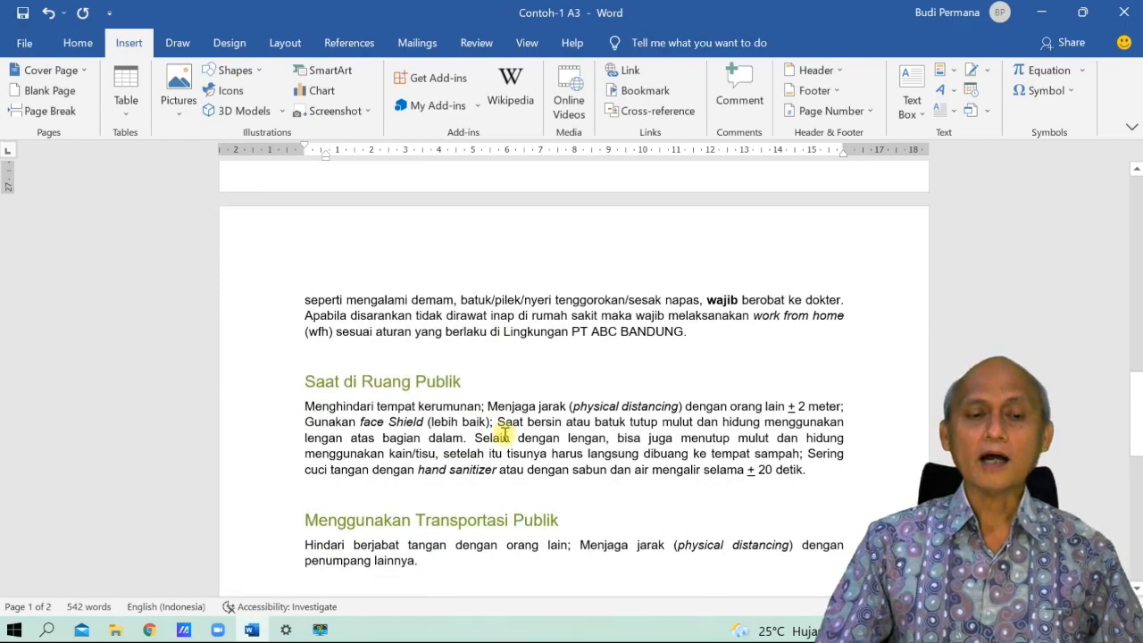
pyautogui.scroll(-8, 514, 412)
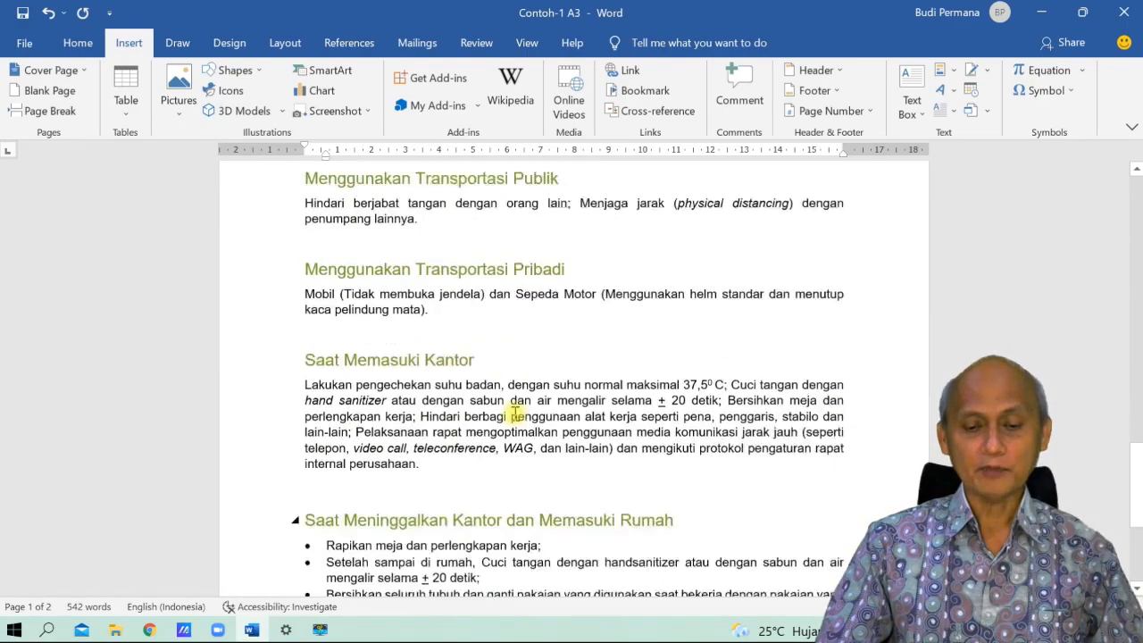
pyautogui.scroll(-8, 515, 412)
pyautogui.scroll(18, 516, 415)
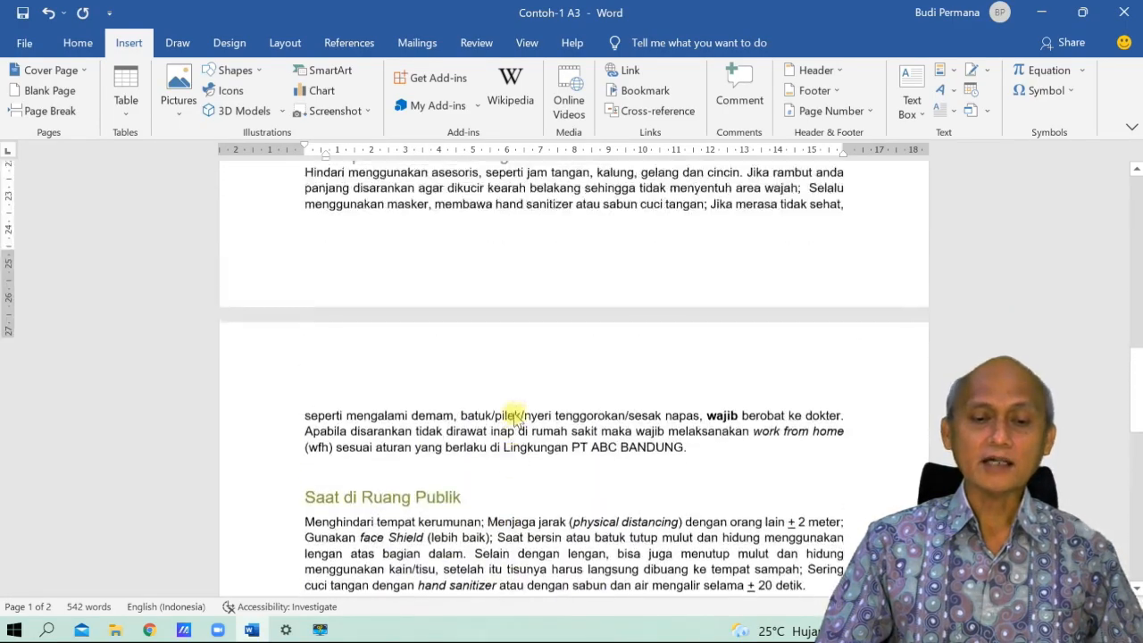
pyautogui.scroll(20, 516, 417)
pyautogui.scroll(-6, 516, 414)
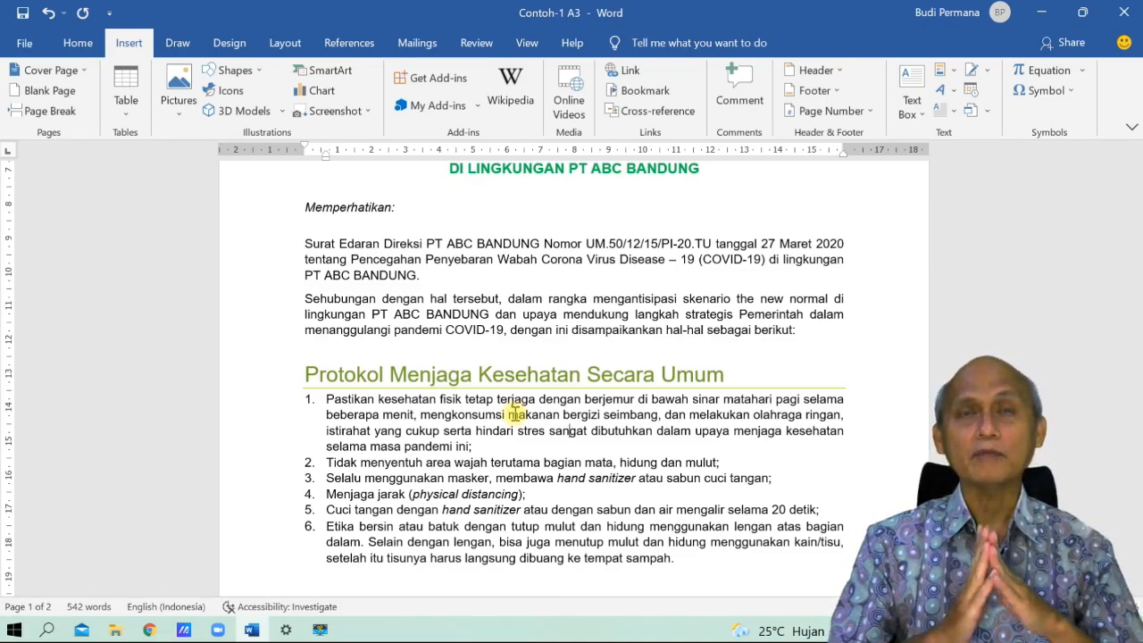
# - Insert the masked-person picture pngwing.com from the Downloads folder at the end of list item 1 under Protokol Menjaga Kesehatan Secara Umum
pyautogui.click(585, 449)
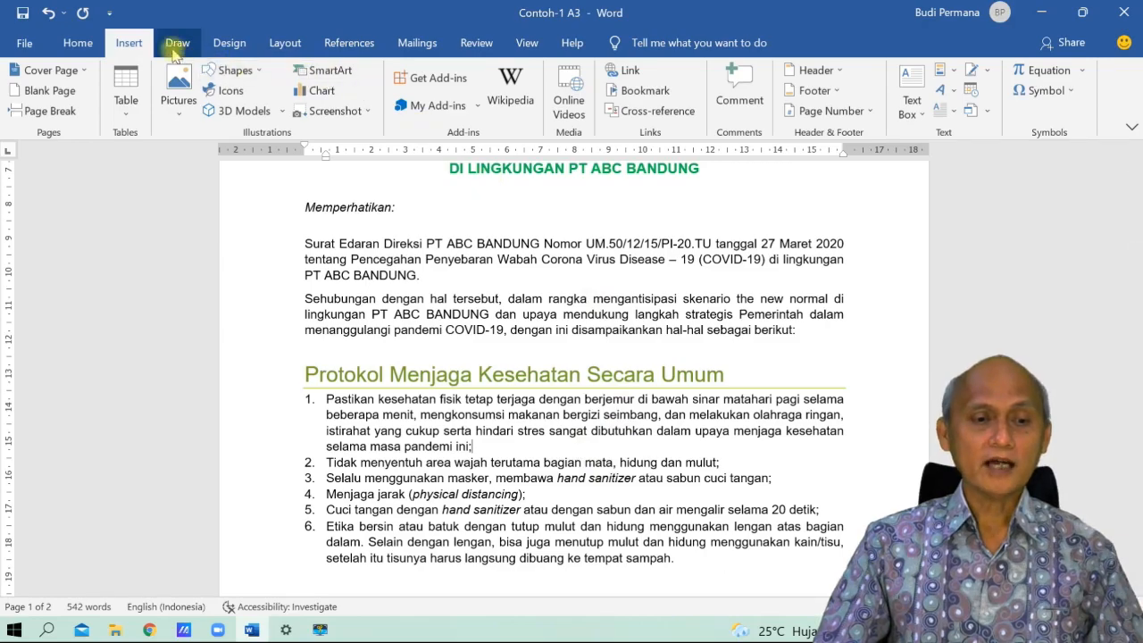
pyautogui.click(77, 43)
pyautogui.click(130, 43)
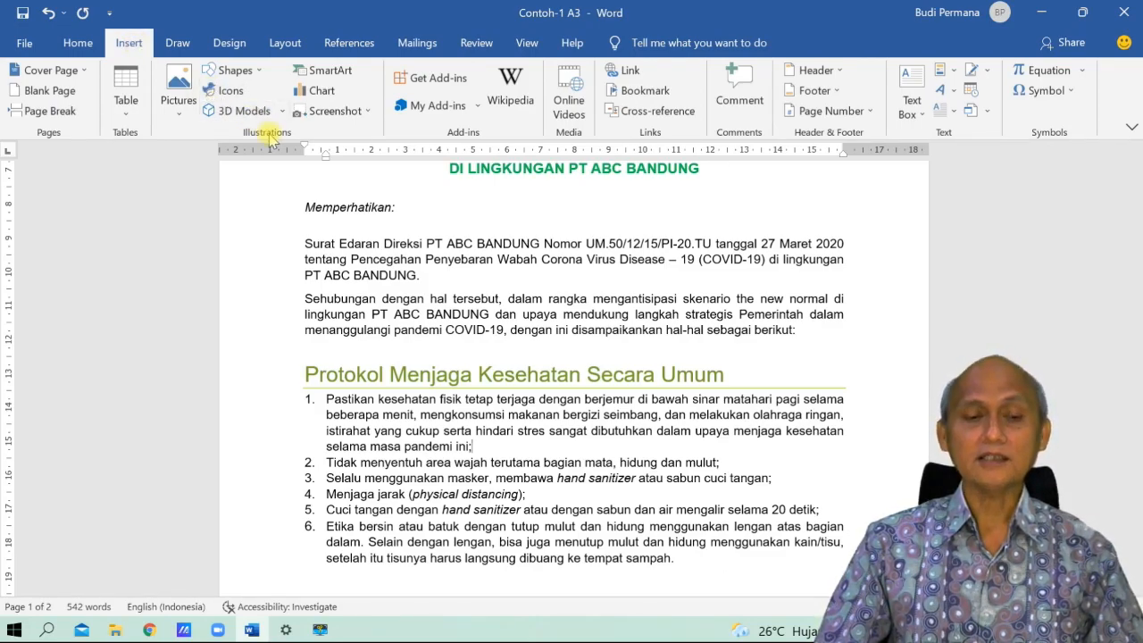
pyautogui.click(180, 119)
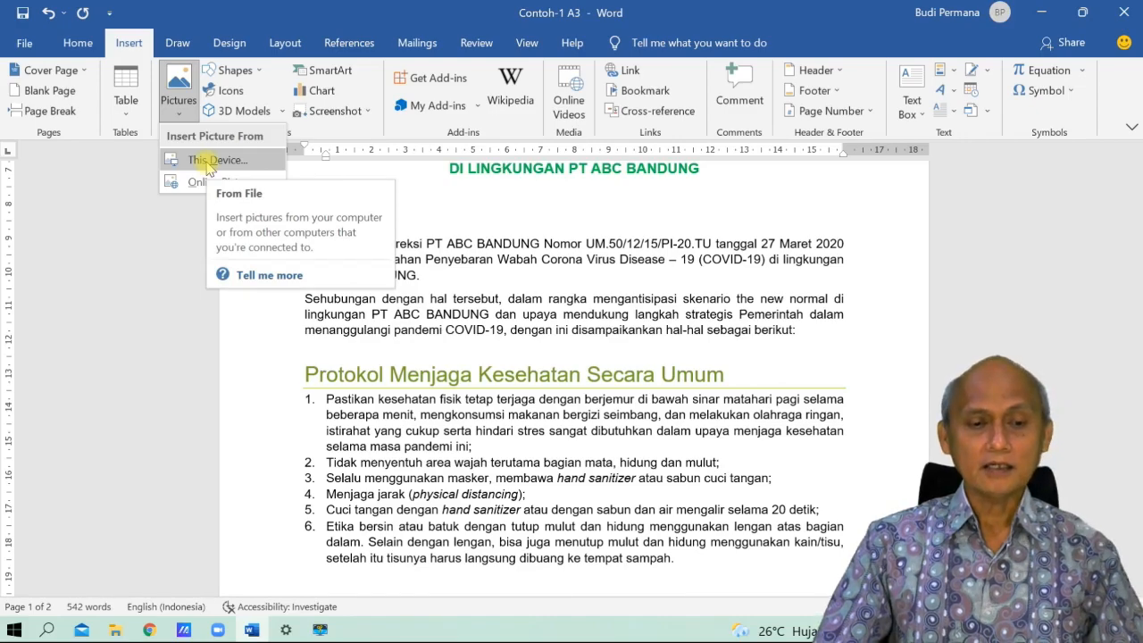
pyautogui.click(208, 164)
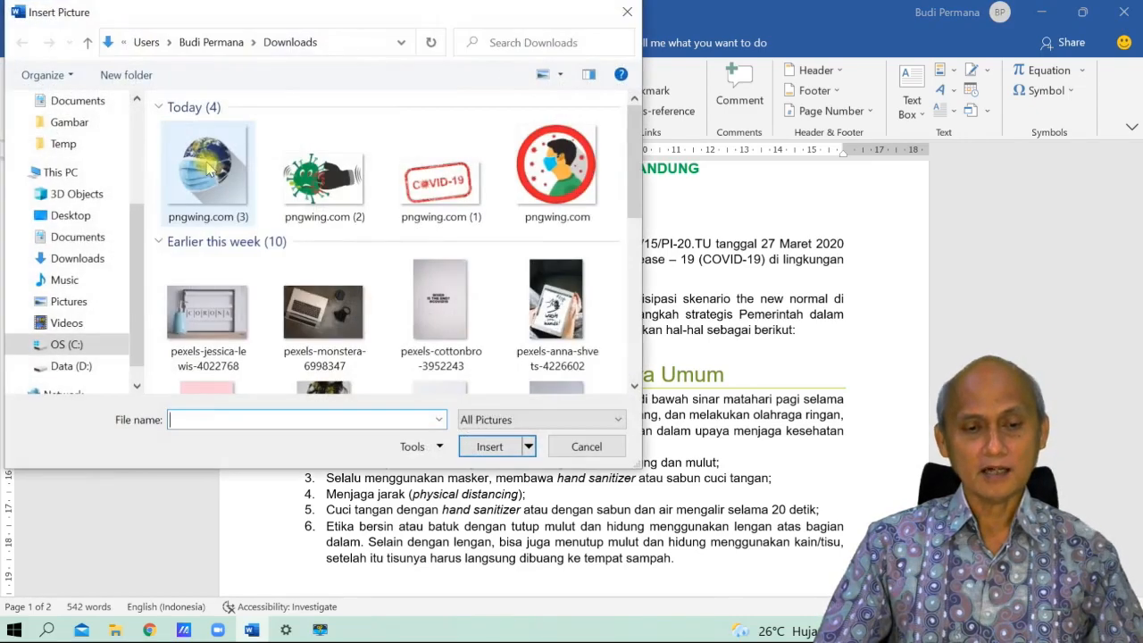
pyautogui.moveTo(295, 16); pyautogui.dragTo(554, 63)
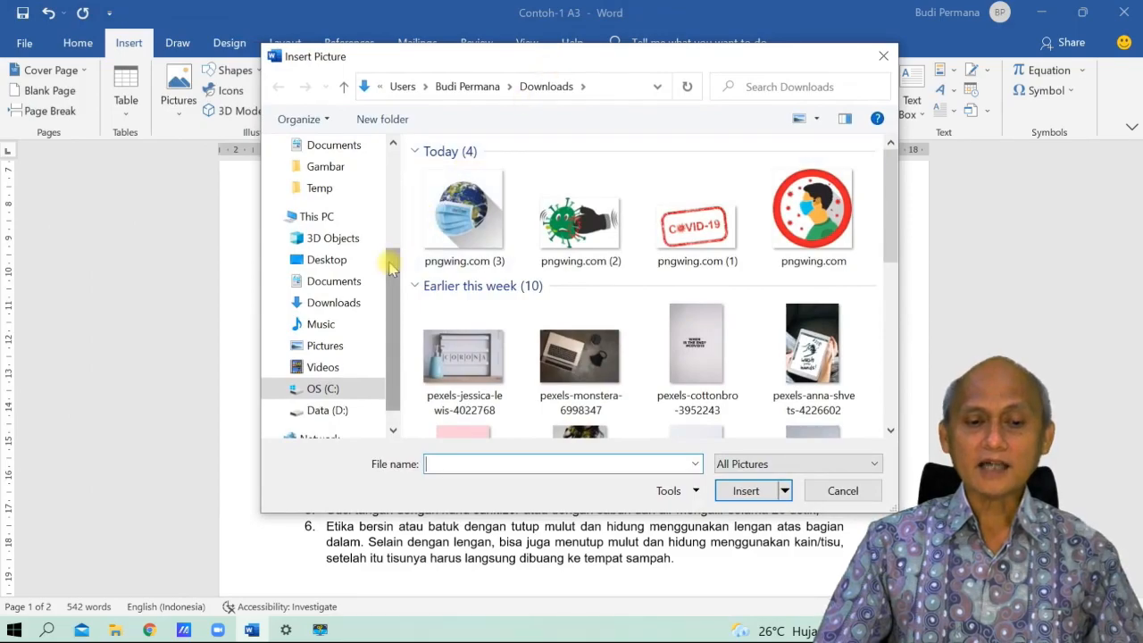
pyautogui.moveTo(390, 265); pyautogui.dragTo(391, 286)
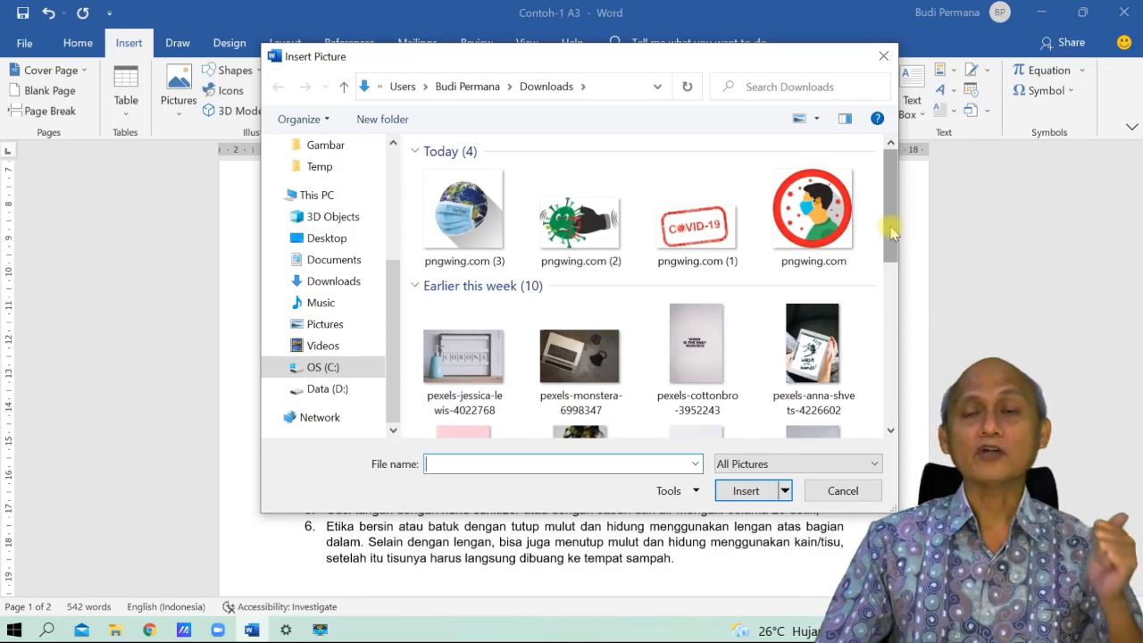
pyautogui.moveTo(893, 231)
pyautogui.mouseDown()
pyautogui.moveTo(891, 398)
pyautogui.moveTo(890, 254)
pyautogui.moveTo(905, 224)
pyautogui.mouseUp()
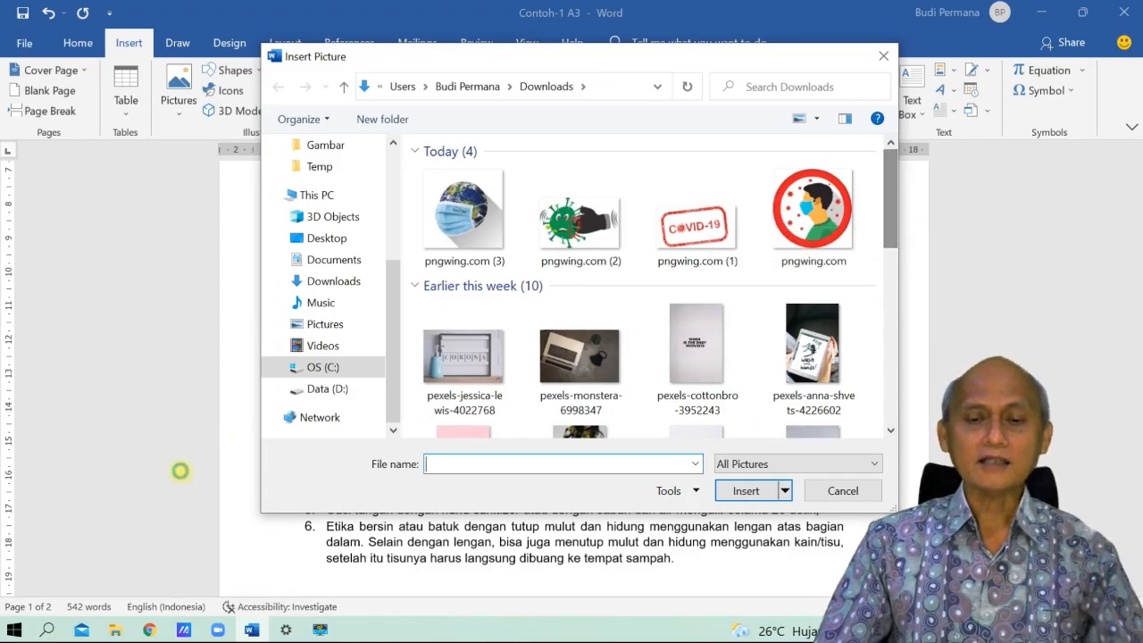
pyautogui.click(811, 223)
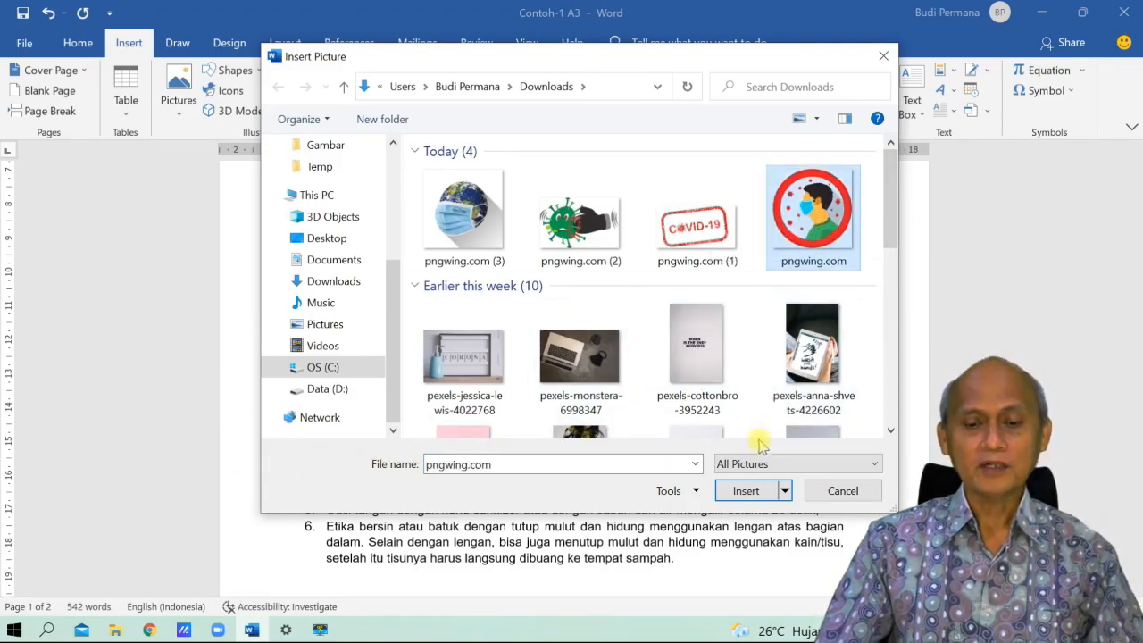
pyautogui.click(745, 490)
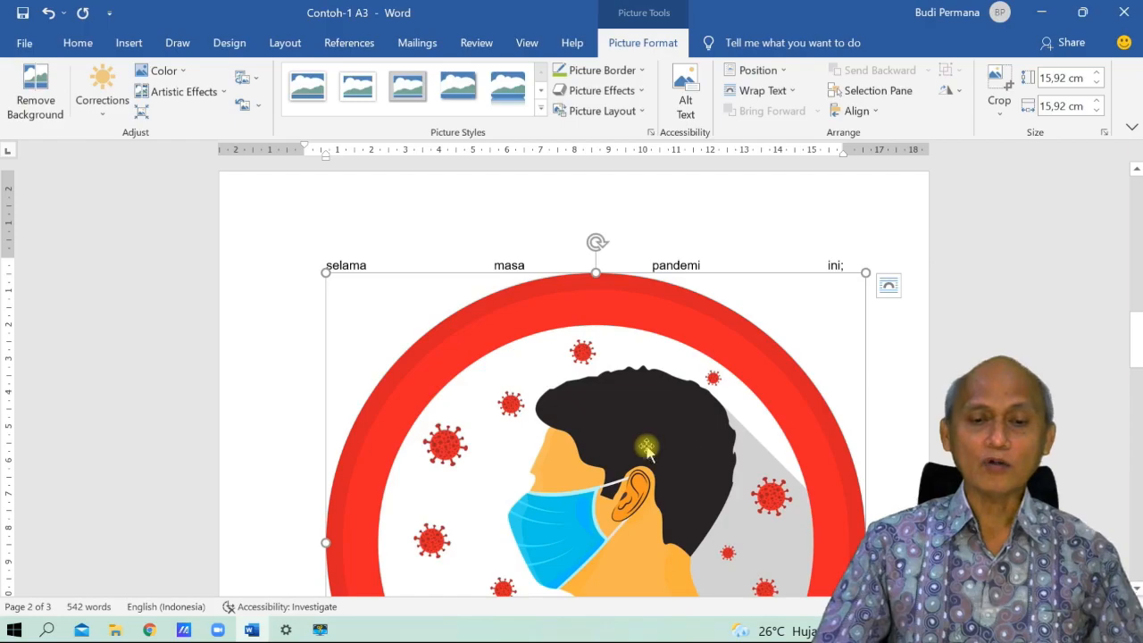
# - Shrink the inserted masked-person picture proportionally to about 5,05 cm by 5,05 cm
pyautogui.scroll(-2, 581, 377)
pyautogui.scroll(-3, 600, 362)
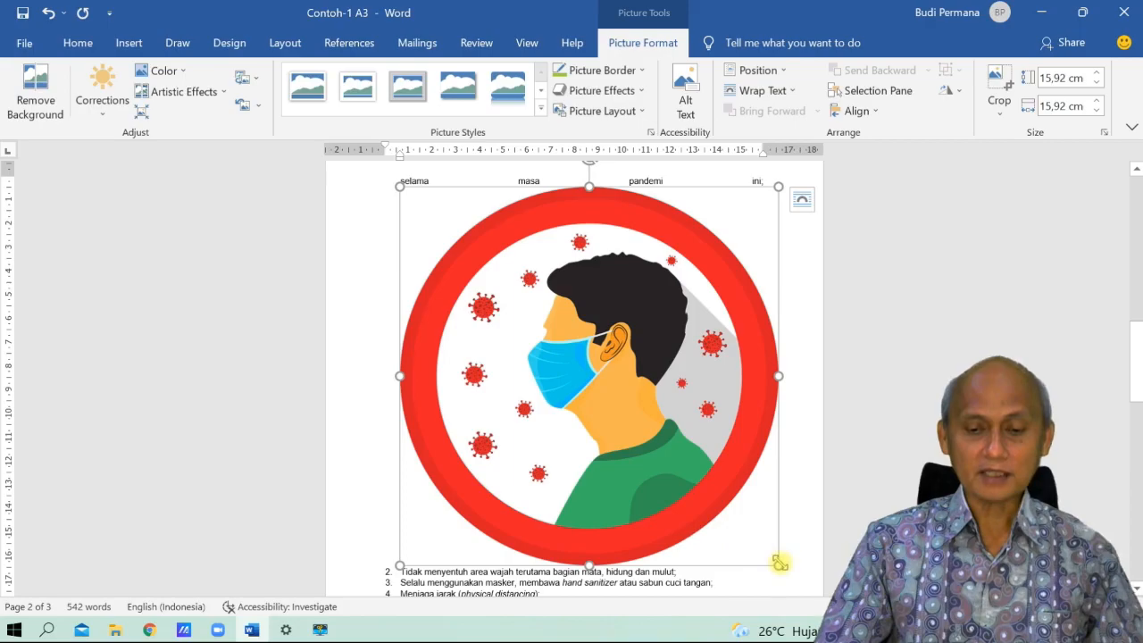
pyautogui.moveTo(779, 564); pyautogui.dragTo(532, 228)
pyautogui.scroll(1, 643, 326)
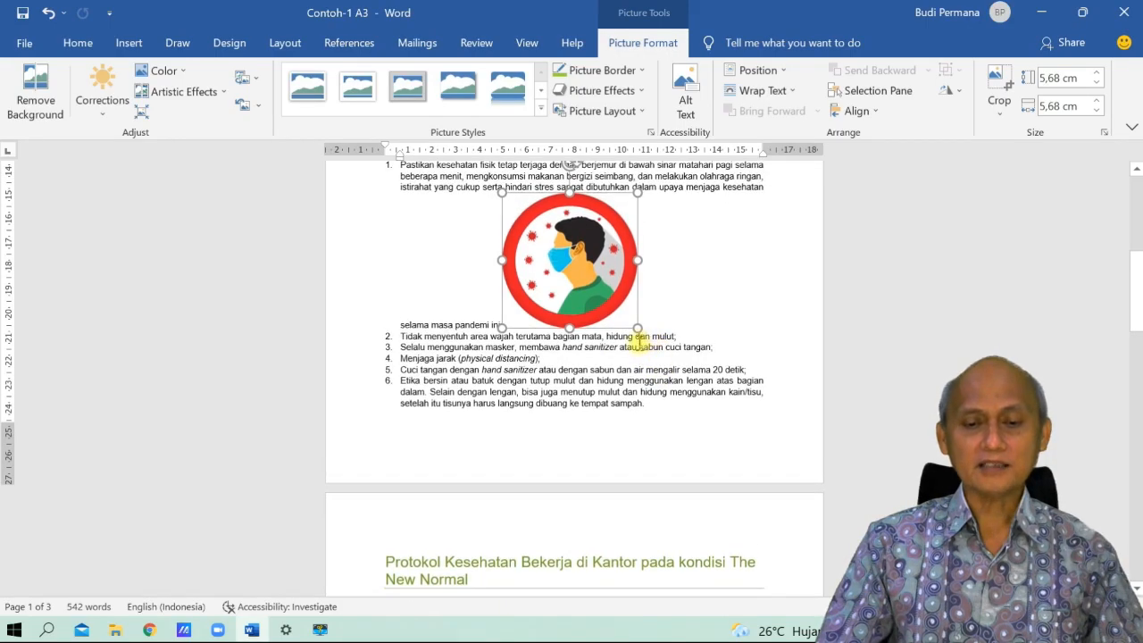
pyautogui.moveTo(636, 327); pyautogui.dragTo(615, 306)
pyautogui.scroll(10, 687, 338)
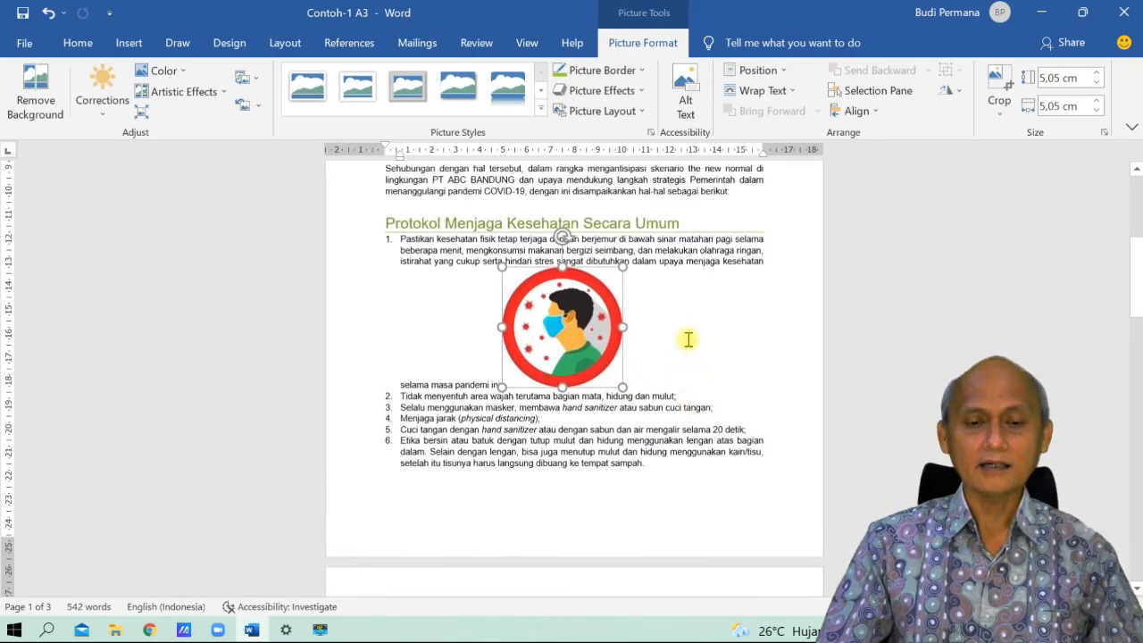
pyautogui.scroll(-4, 687, 338)
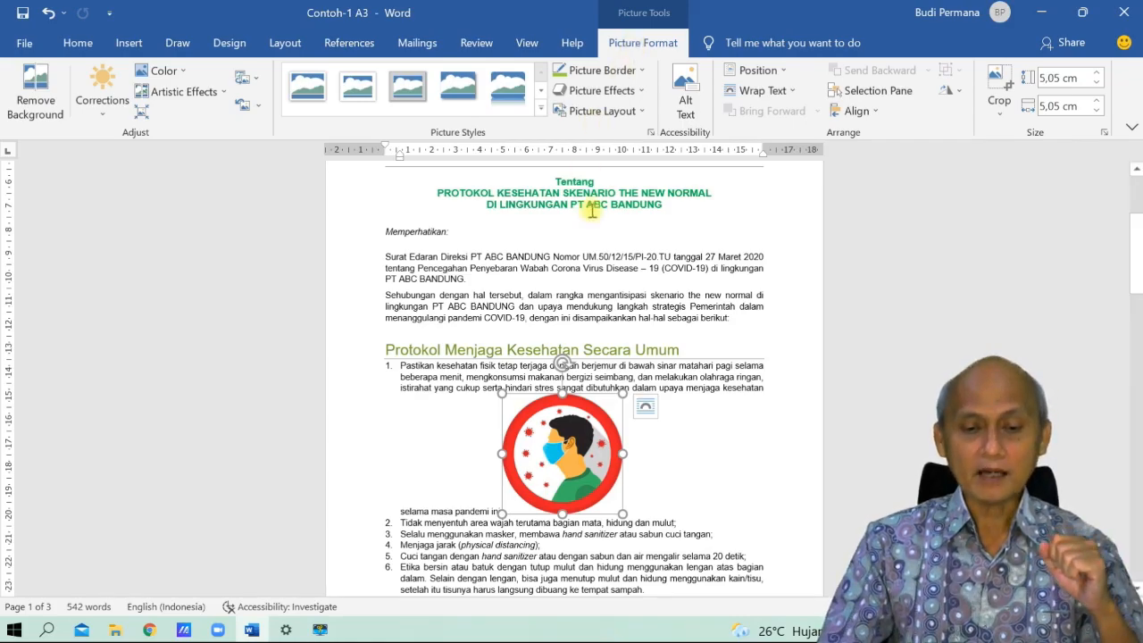
# - Position the masked-person picture in the top left of the page with square text wrapping
pyautogui.click(665, 377)
pyautogui.click(572, 447)
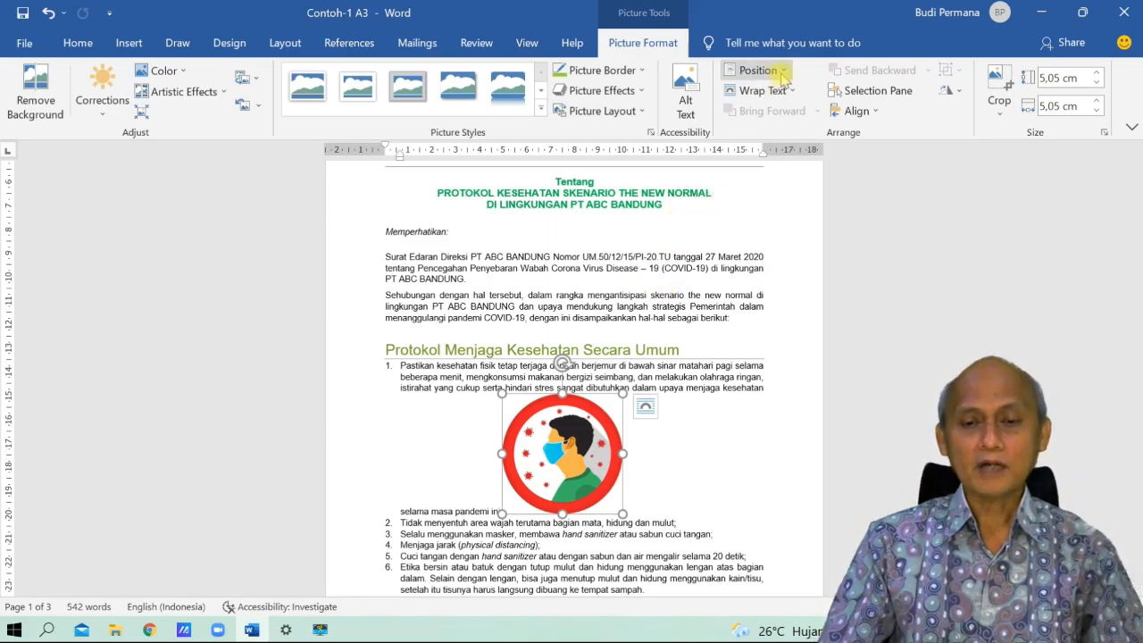
pyautogui.click(788, 72)
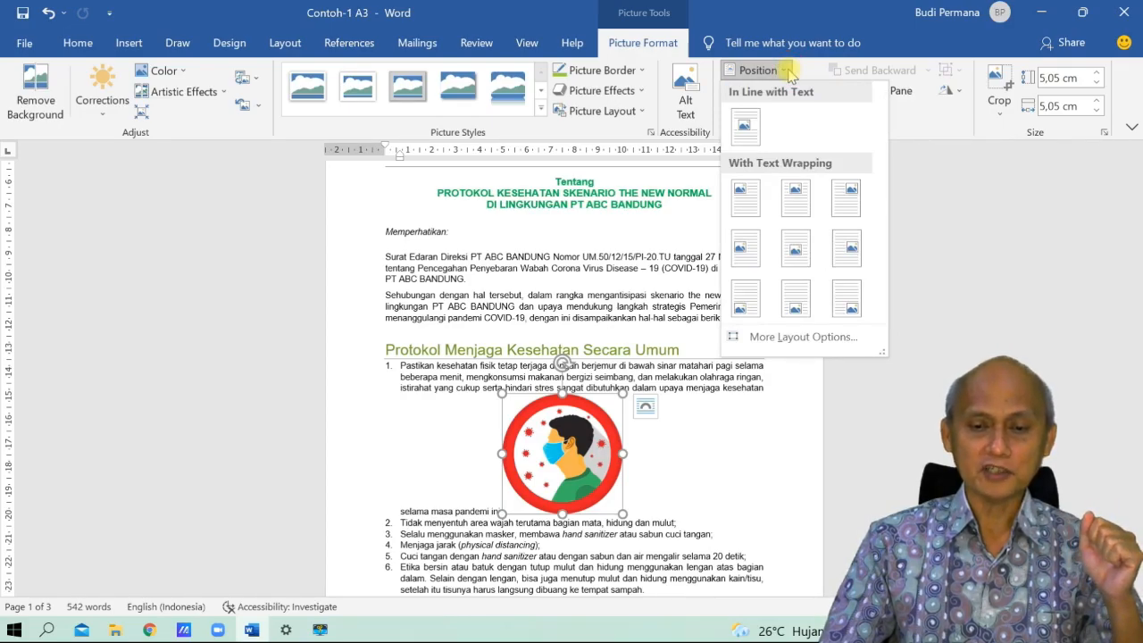
pyautogui.click(746, 196)
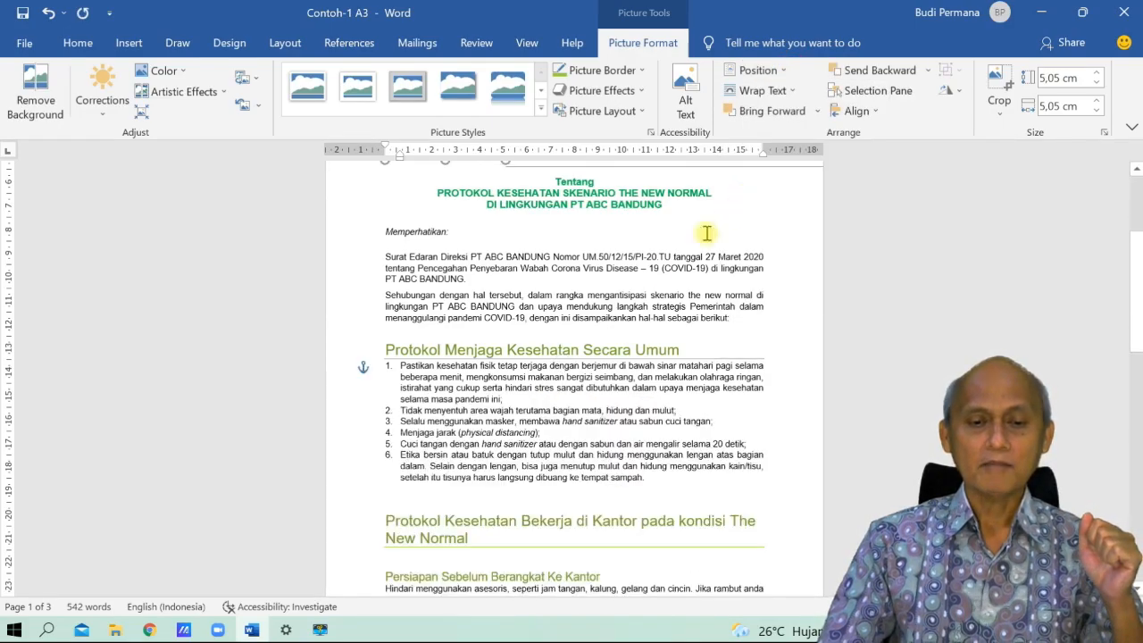
pyautogui.scroll(4, 707, 234)
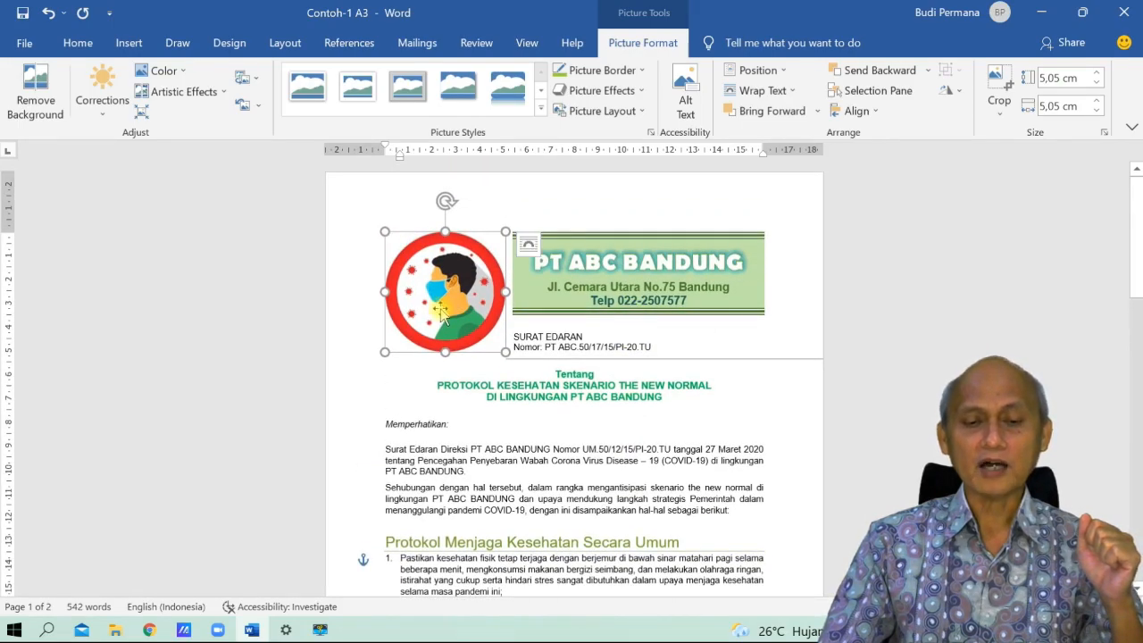
# - Try the picture in the top right and top center positions with square text wrapping
pyautogui.click(777, 71)
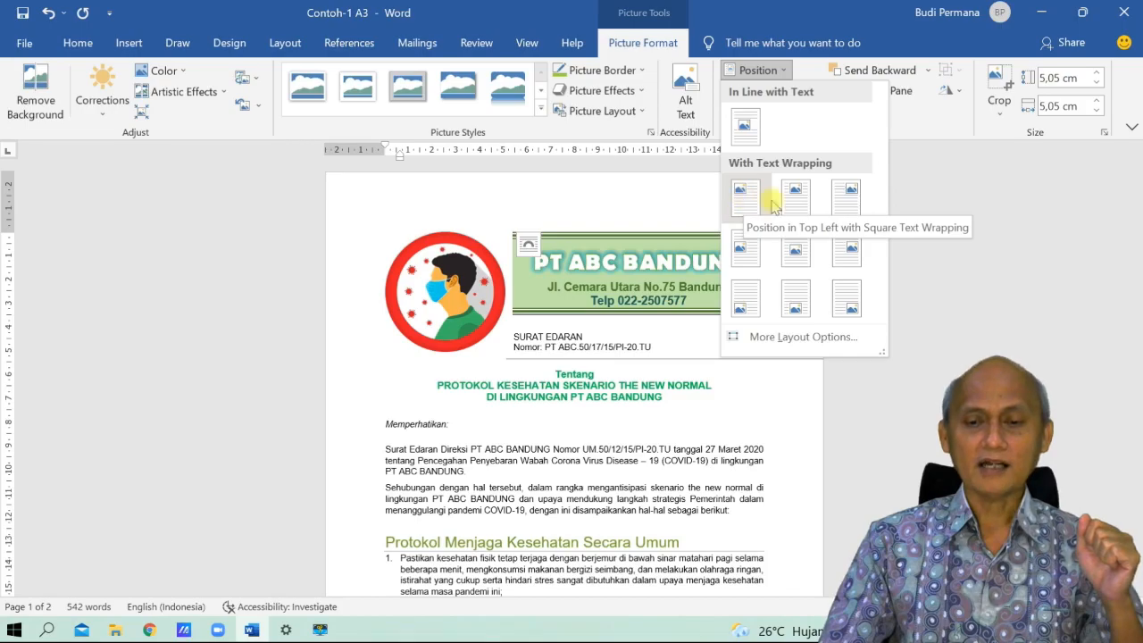
pyautogui.click(845, 202)
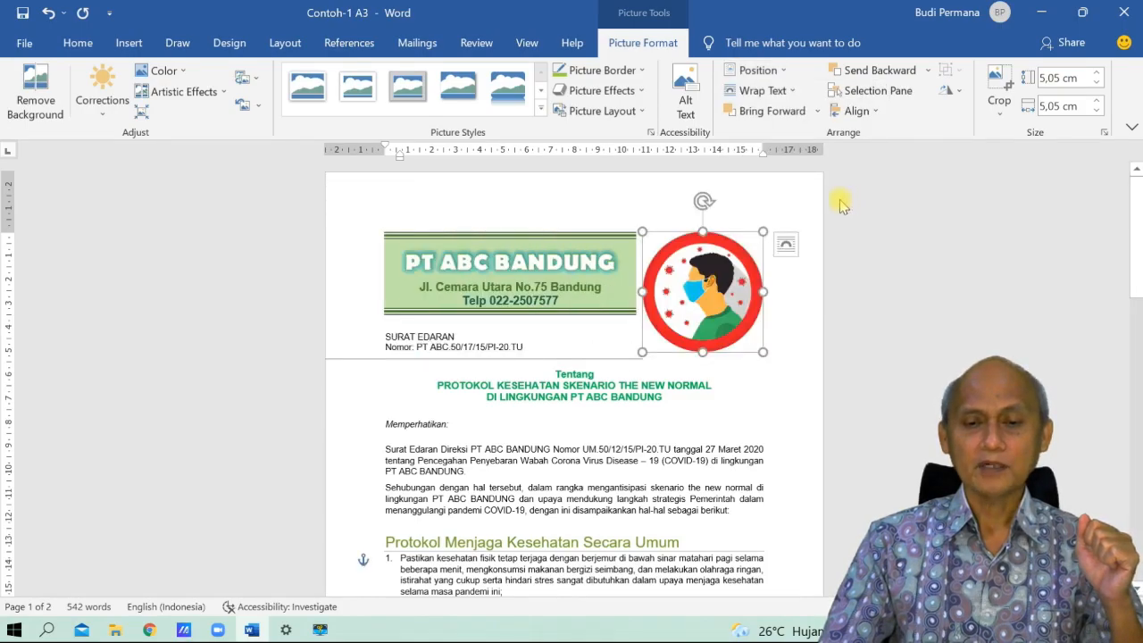
pyautogui.click(764, 70)
pyautogui.click(804, 202)
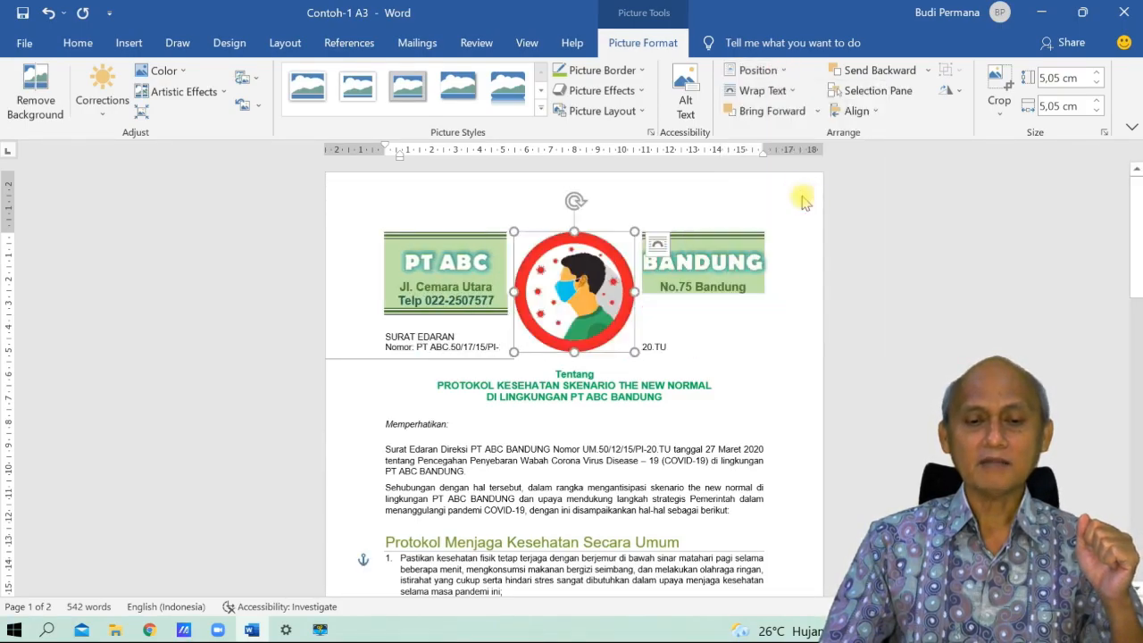
# - Try the picture in the bottom left position, ending with the bottom right position with square text wrapping
pyautogui.click(759, 71)
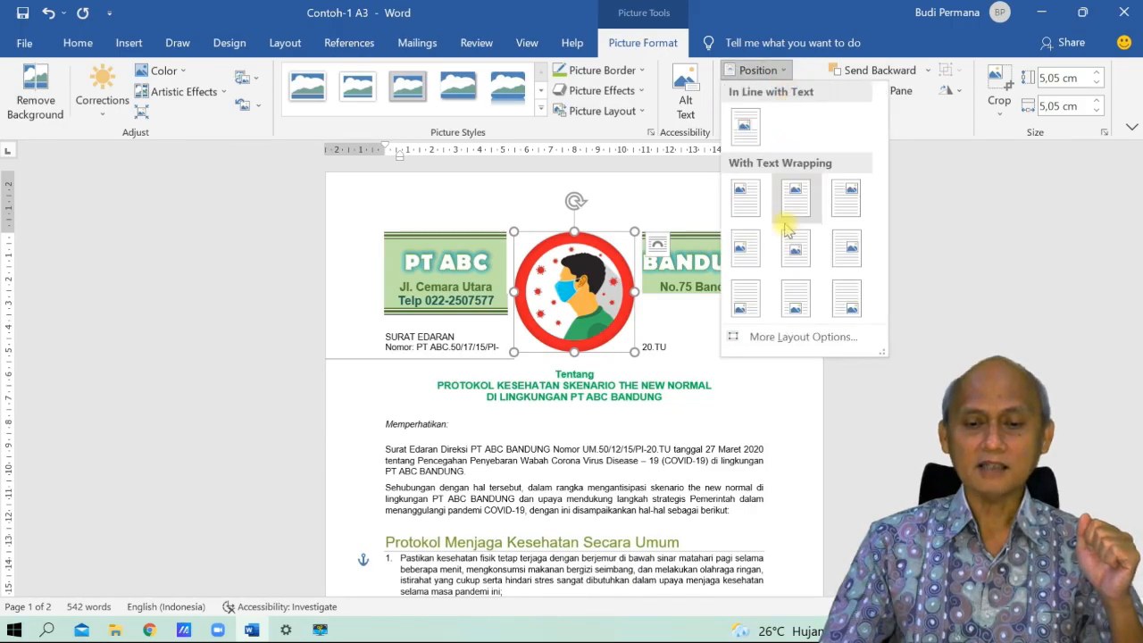
pyautogui.click(743, 299)
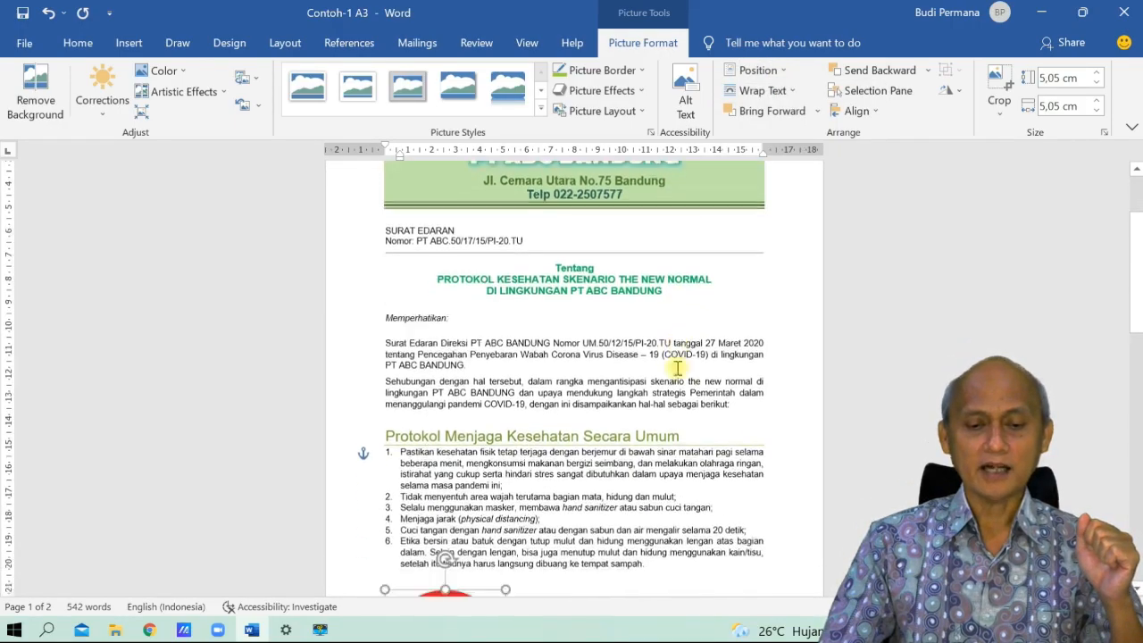
pyautogui.scroll(-2, 682, 366)
pyautogui.click(758, 71)
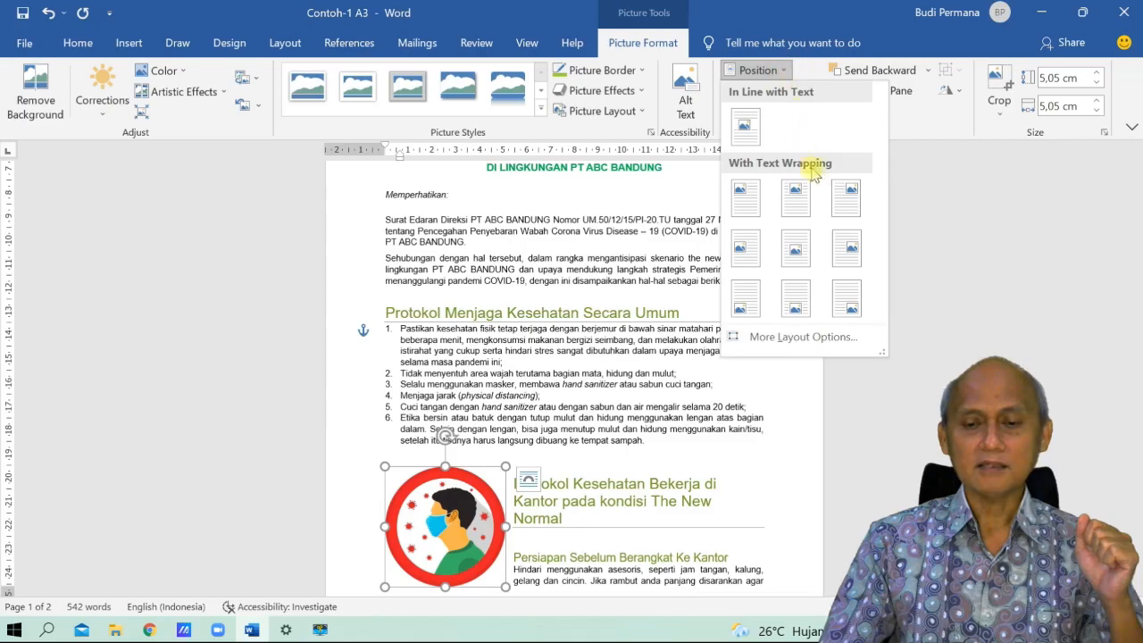
pyautogui.click(847, 300)
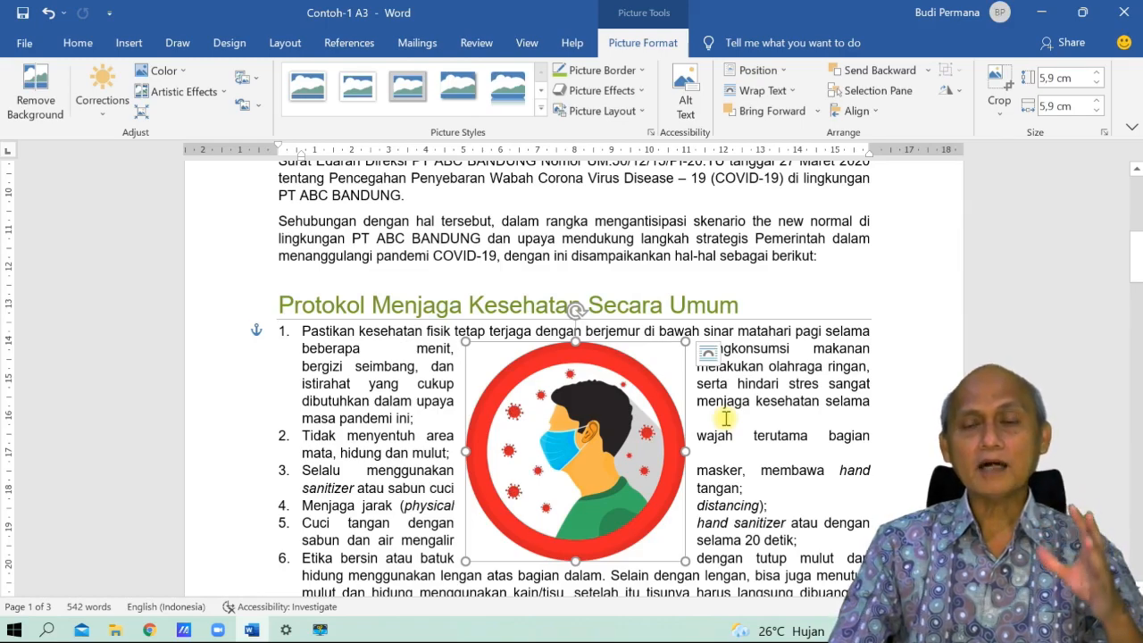
# - Apply Square text wrapping to the masked-person picture within the numbered list
pyautogui.click(797, 92)
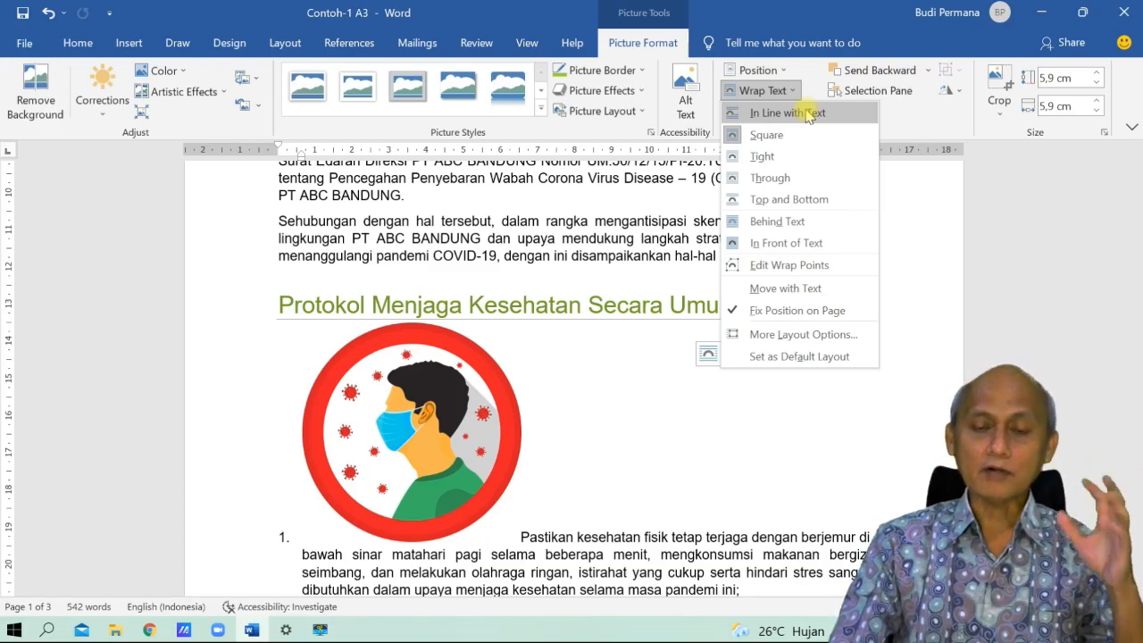
pyautogui.click(787, 134)
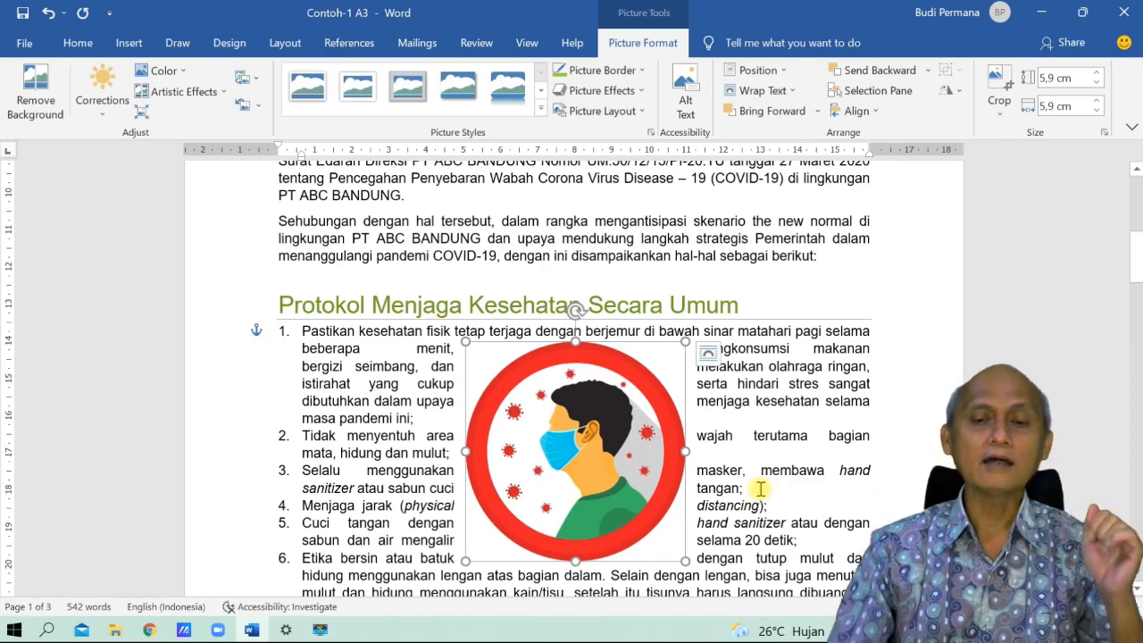
# - Try Tight text wrapping on the masked-person picture, and Behind Text wrapping with the picture moved slightly higher over the numbered list
pyautogui.click(791, 90)
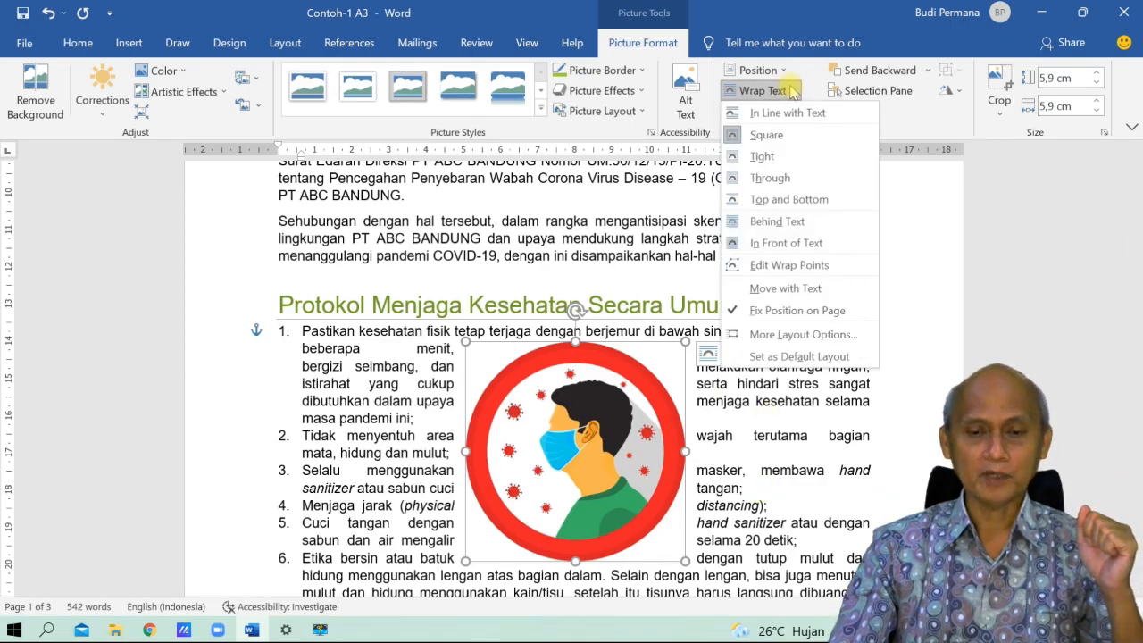
pyautogui.click(761, 158)
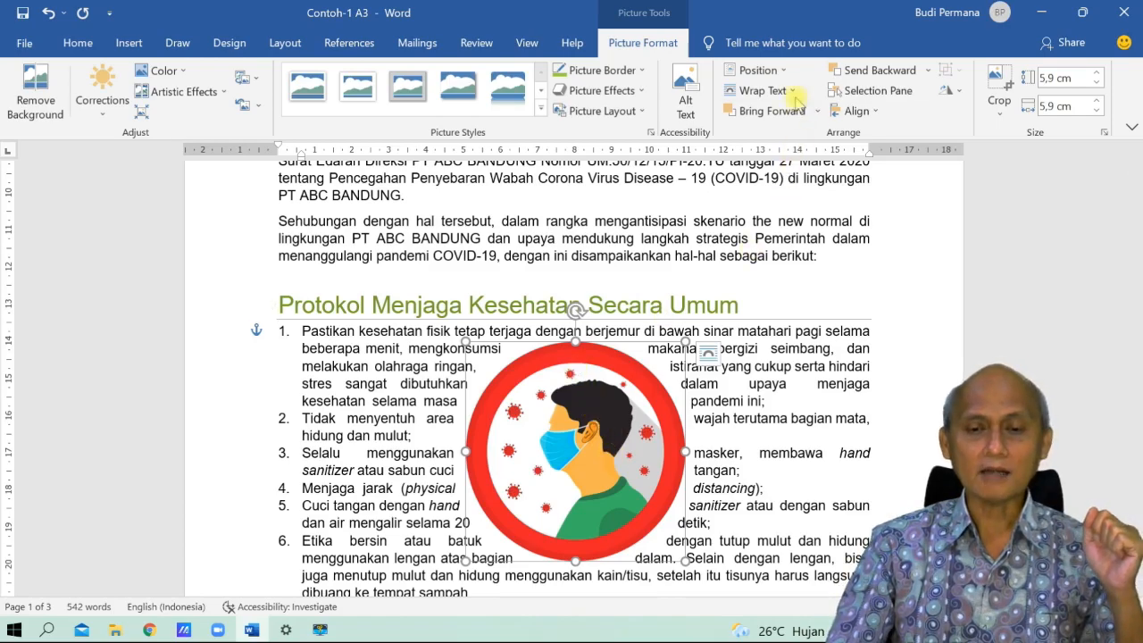
pyautogui.click(763, 90)
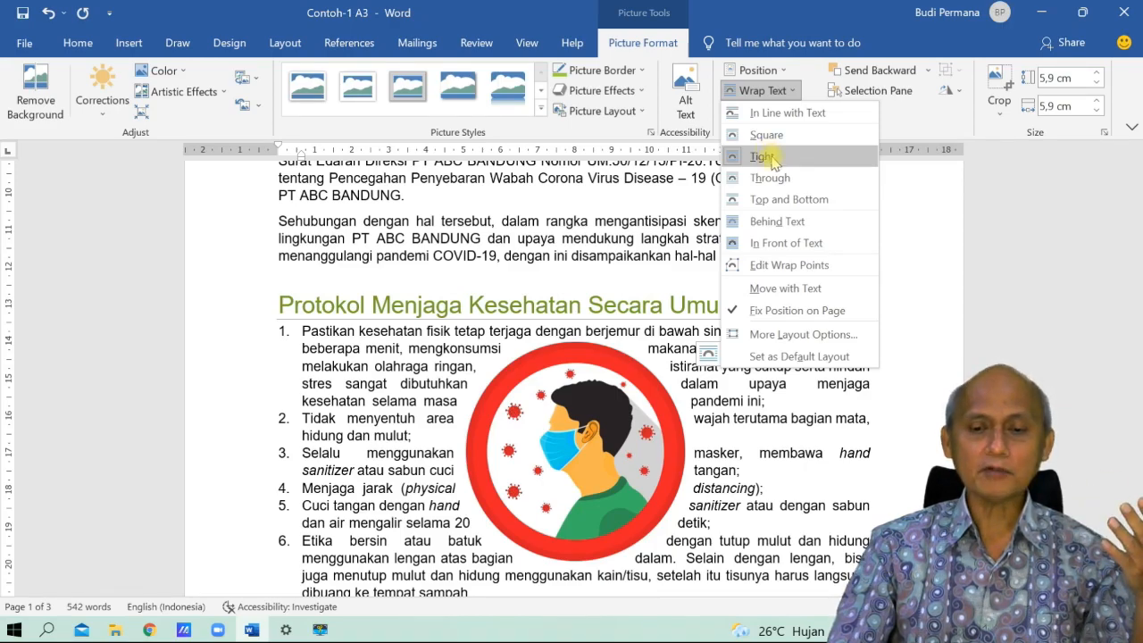
pyautogui.click(775, 222)
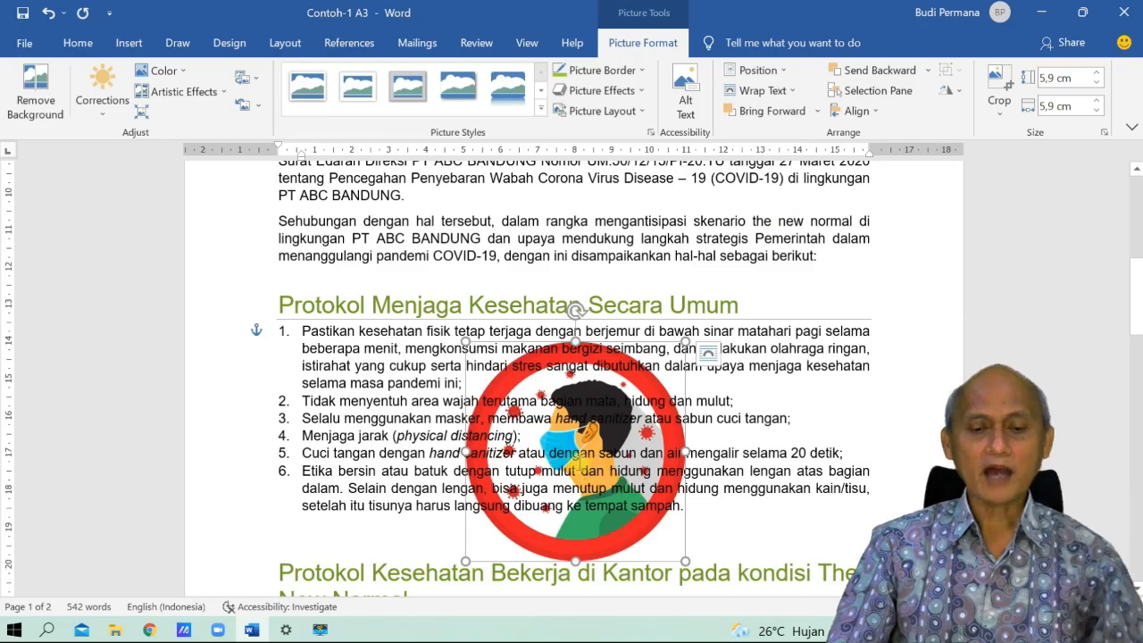
pyautogui.moveTo(586, 451); pyautogui.dragTo(594, 420)
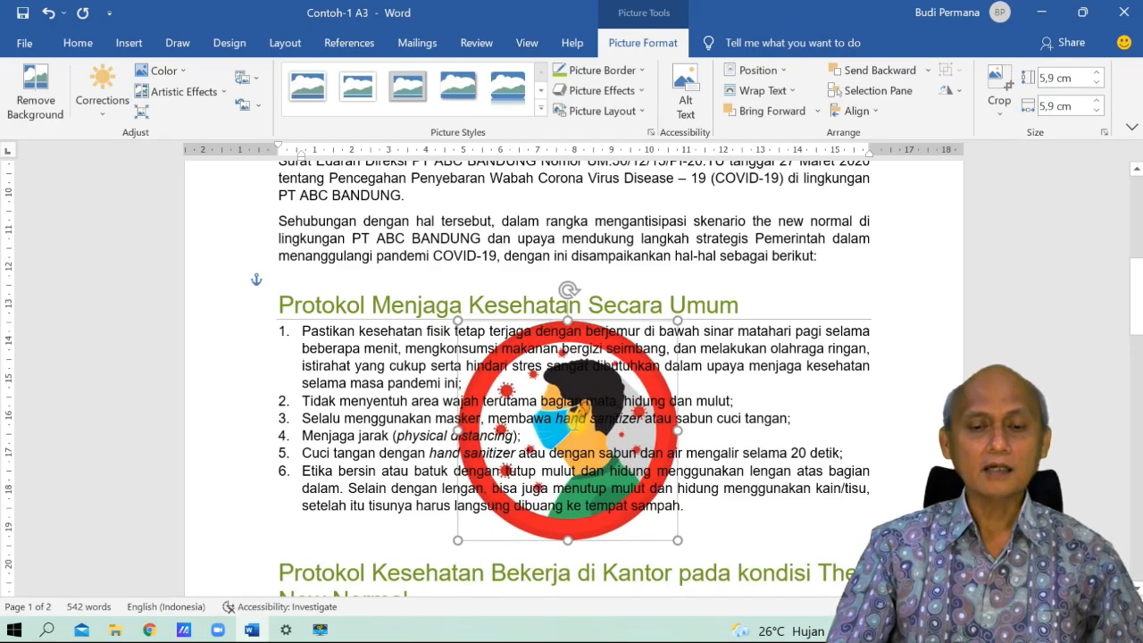
# - Try In Front of Text wrapping on the masked-person picture, and return it to Square wrapping within the numbered list
pyautogui.click(793, 96)
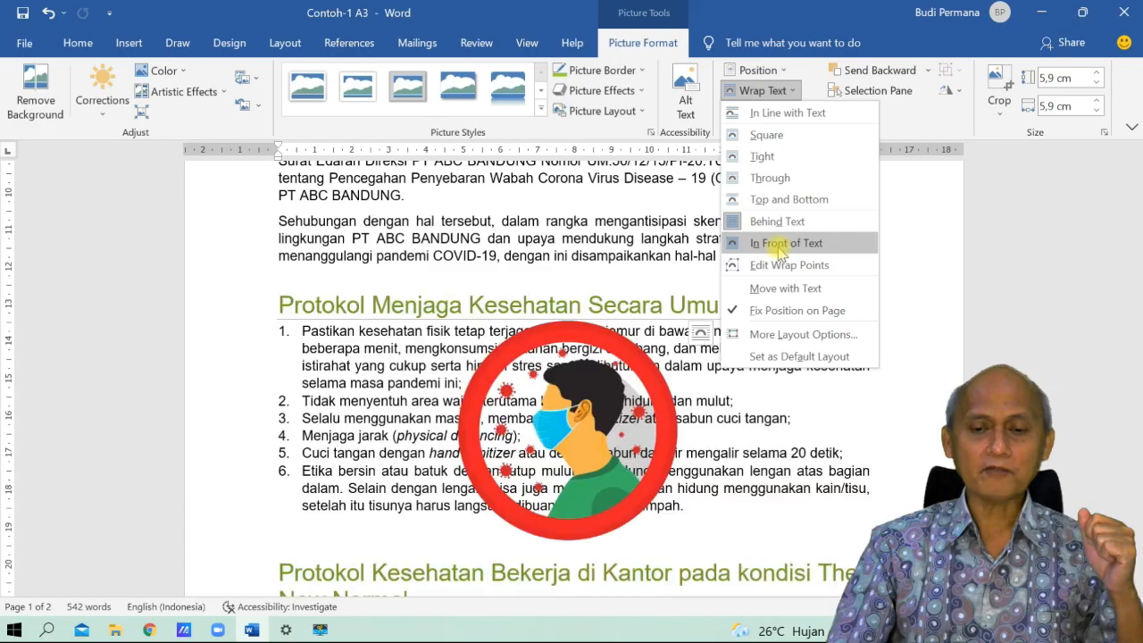
pyautogui.click(779, 246)
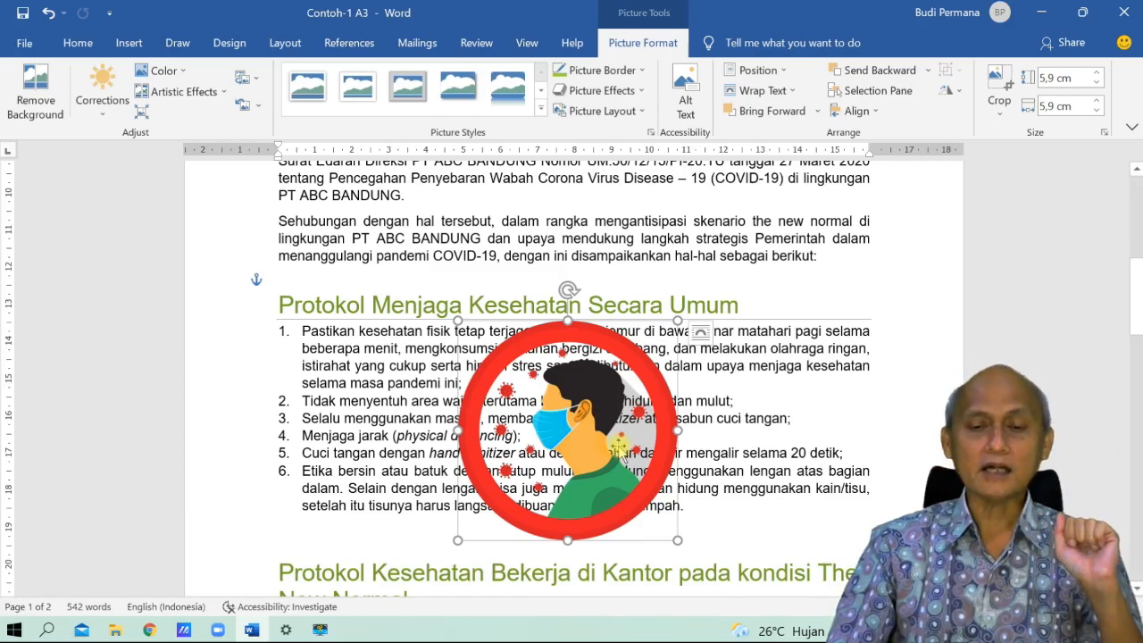
pyautogui.click(793, 93)
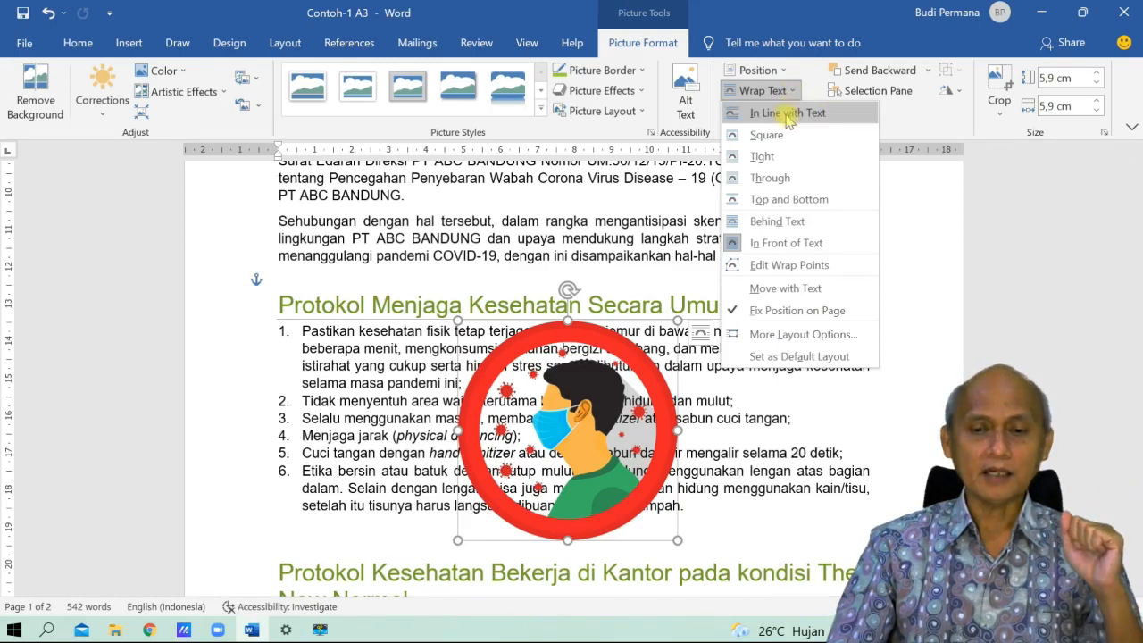
pyautogui.click(770, 136)
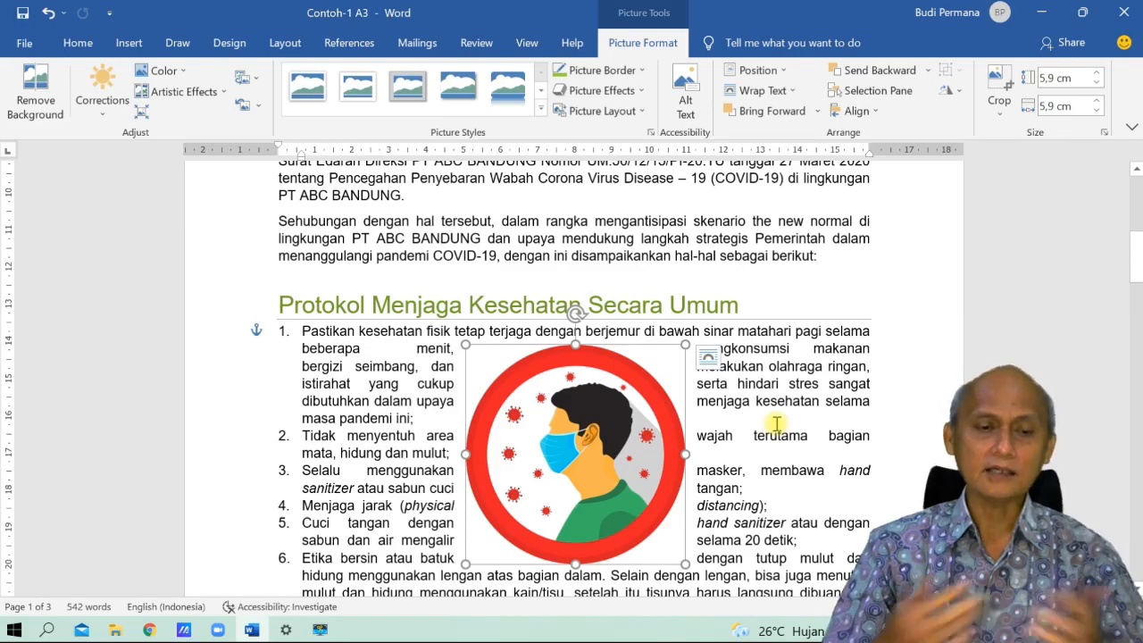
# - Preview the picture styles and apply the white frame with rounded diagonal corners to the masked-person picture
pyautogui.click(544, 108)
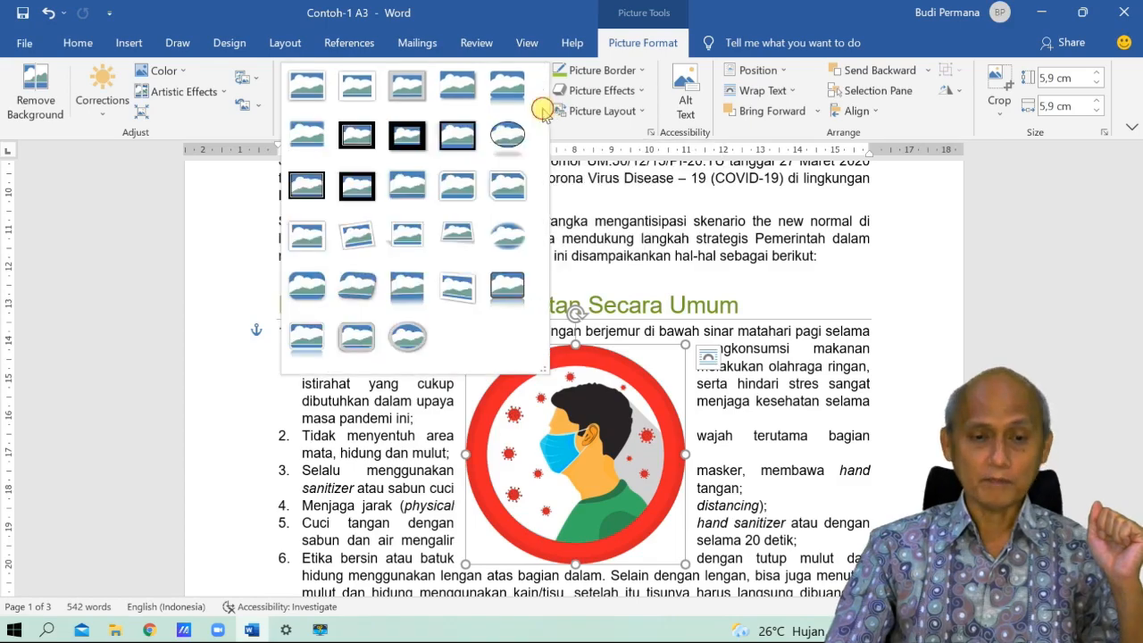
pyautogui.click(527, 20)
pyautogui.click(542, 109)
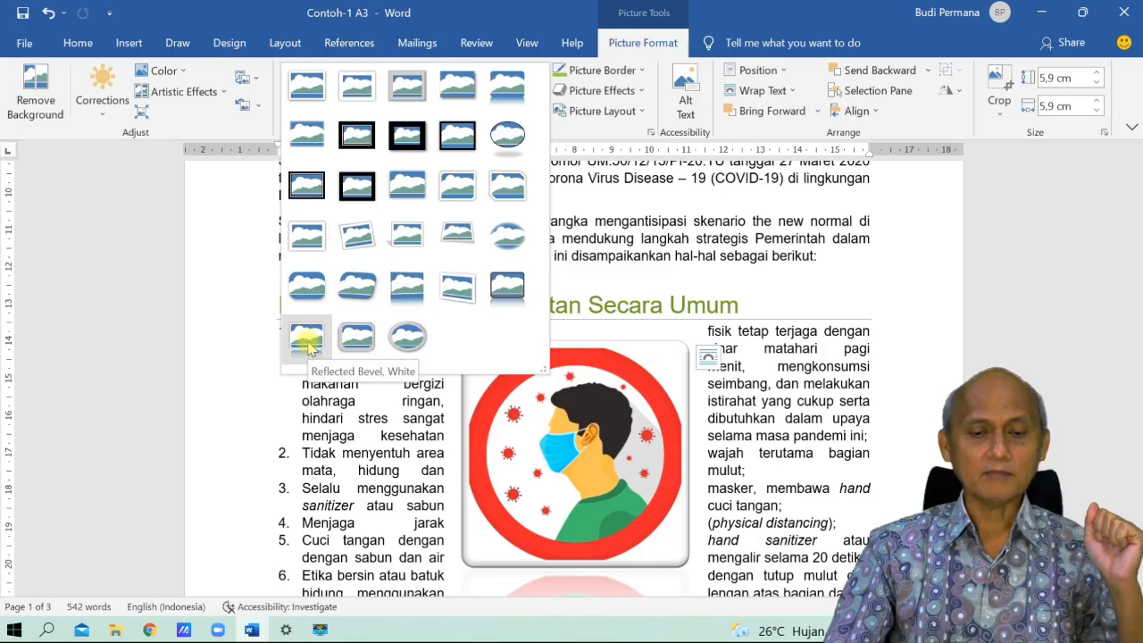
pyautogui.click(454, 184)
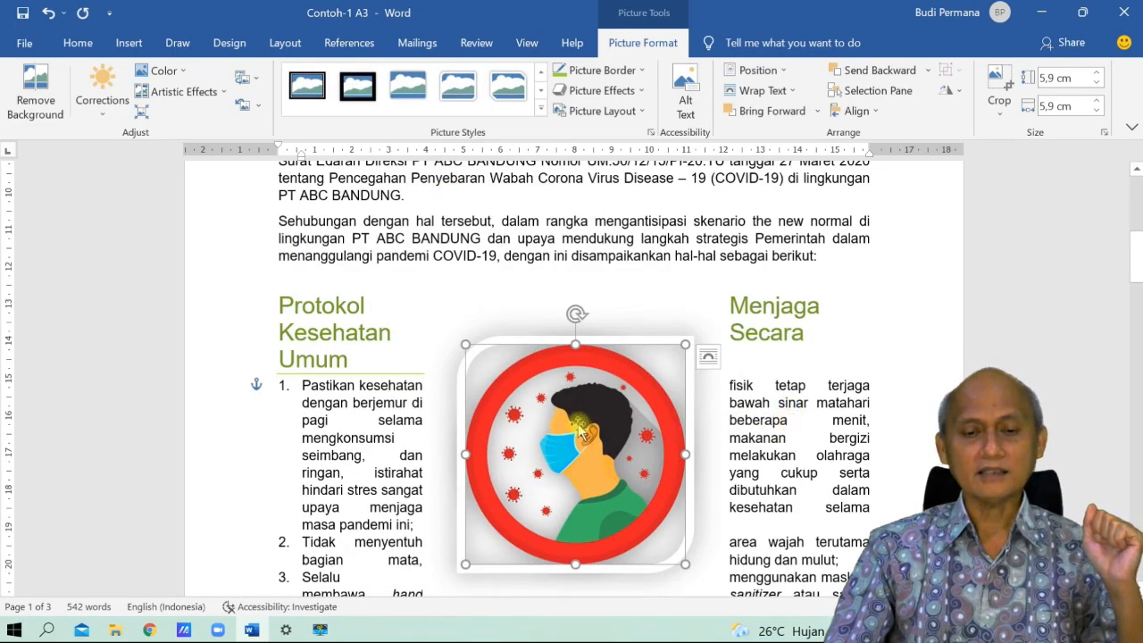
# - Shrink the framed picture to about 4,99 cm square and place it on the right side of the numbered list
pyautogui.moveTo(685, 344); pyautogui.dragTo(636, 391)
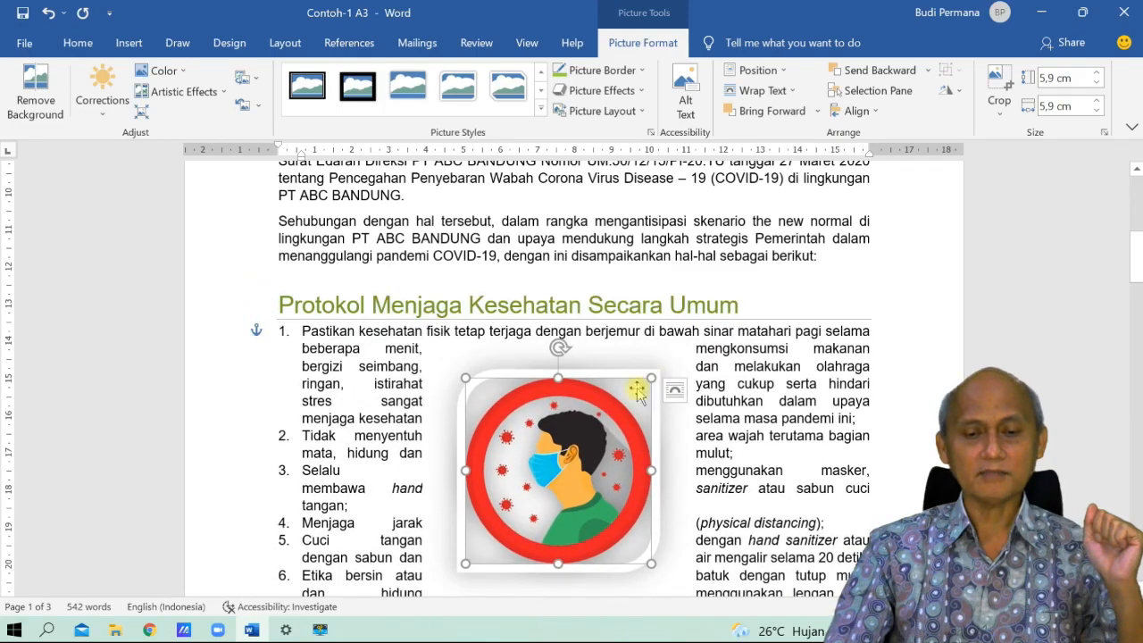
pyautogui.moveTo(572, 445); pyautogui.dragTo(733, 429)
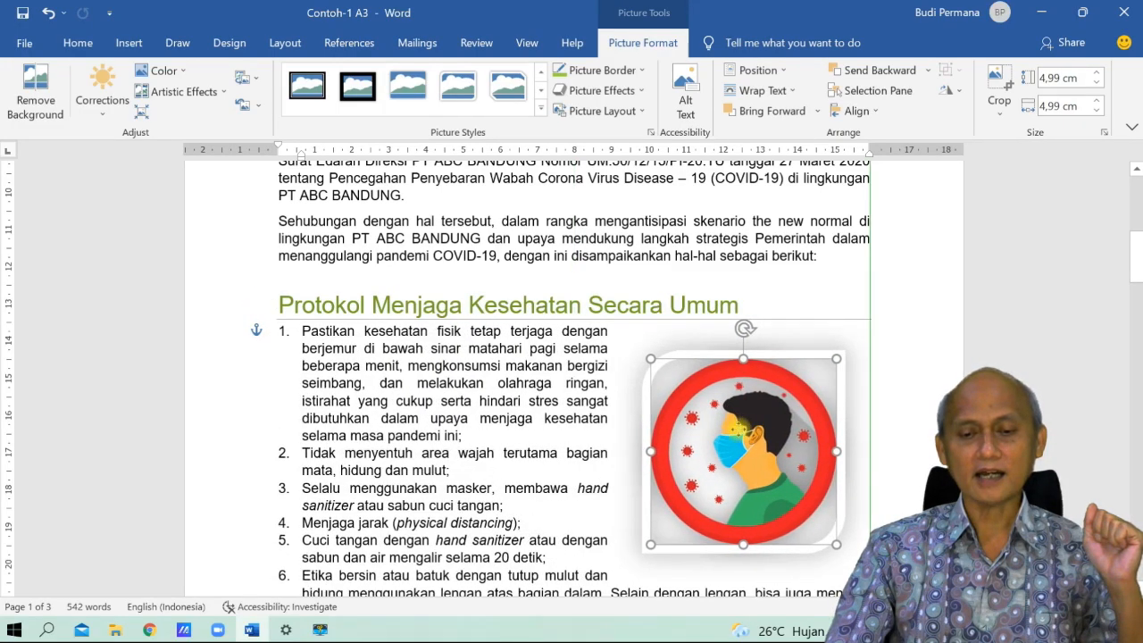
pyautogui.click(519, 440)
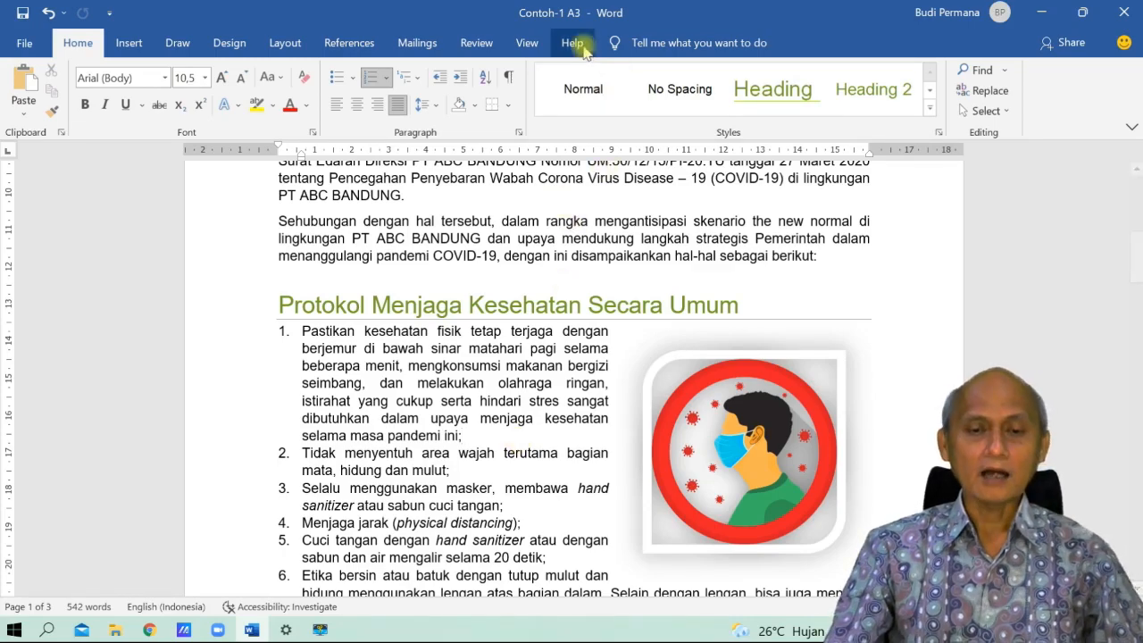
pyautogui.click(742, 418)
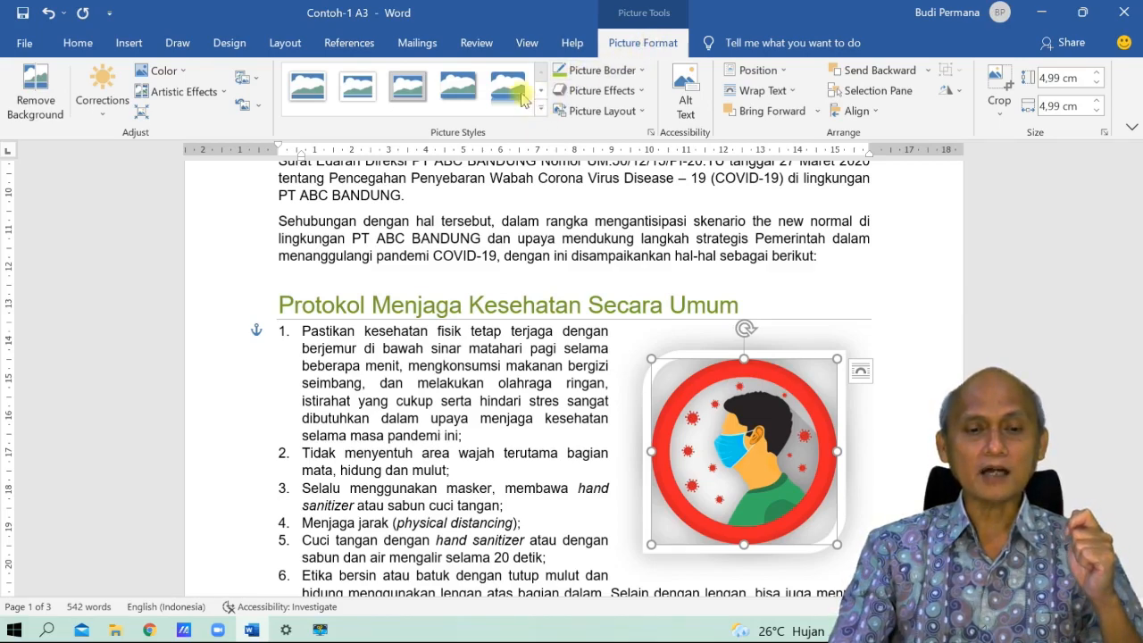
# - Undo the picture's move, resize and white frame style, and move the plain picture to the right side of the numbered list
pyautogui.click(51, 14)
pyautogui.click(51, 14)
pyautogui.click(51, 14)
pyautogui.moveTo(596, 426); pyautogui.dragTo(780, 409)
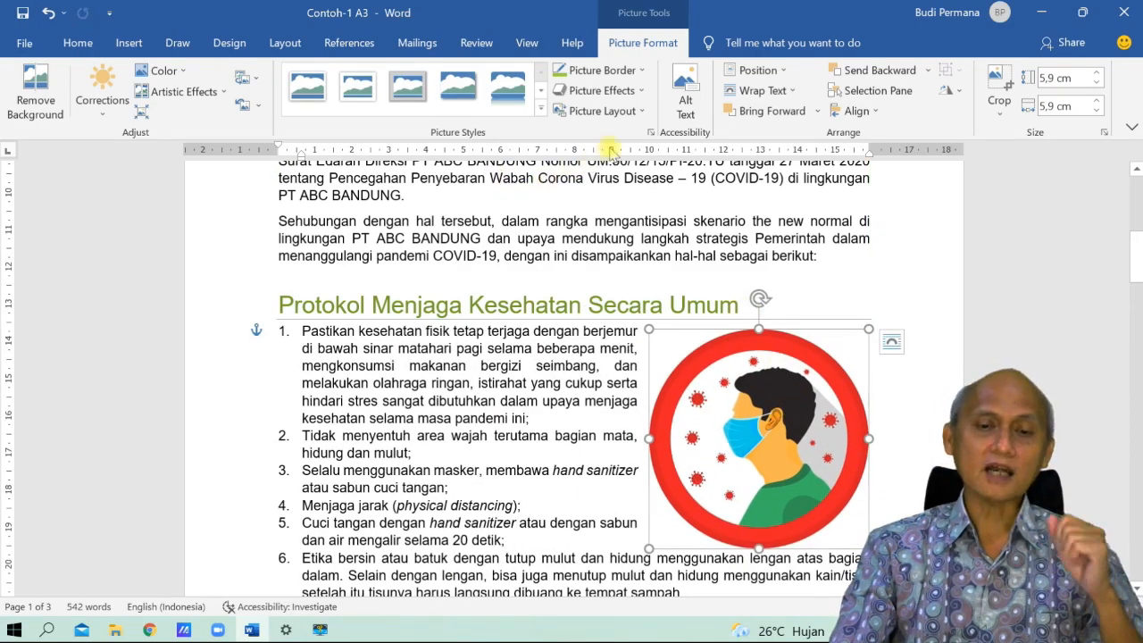
# - Give the masked-person picture a 3 pt red border with a dotted line
pyautogui.click(644, 71)
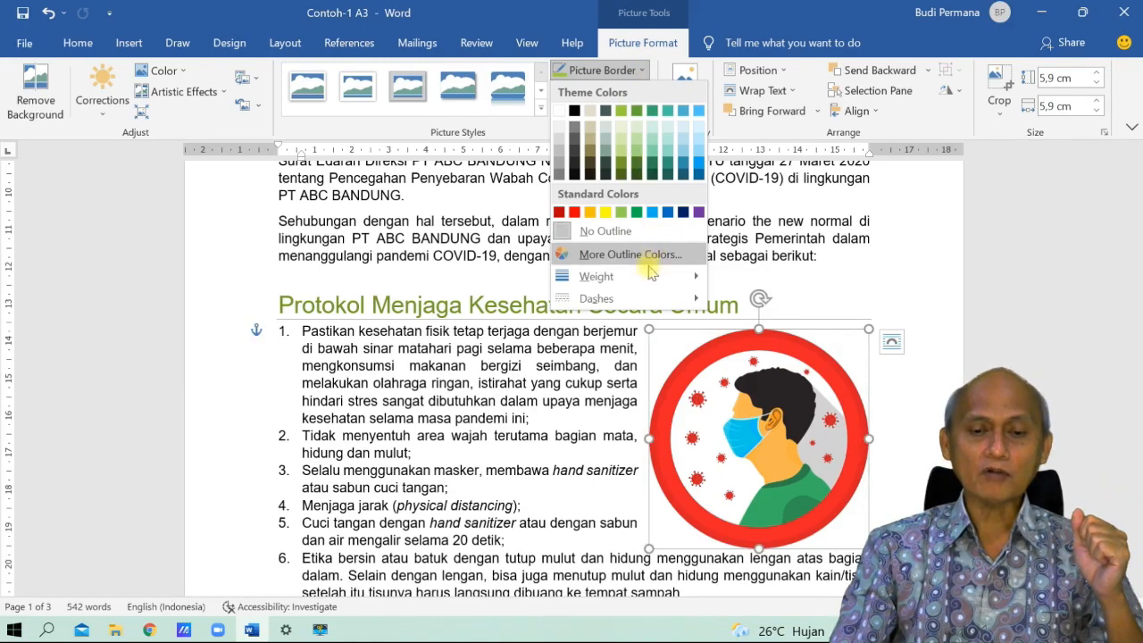
pyautogui.moveTo(649, 280)
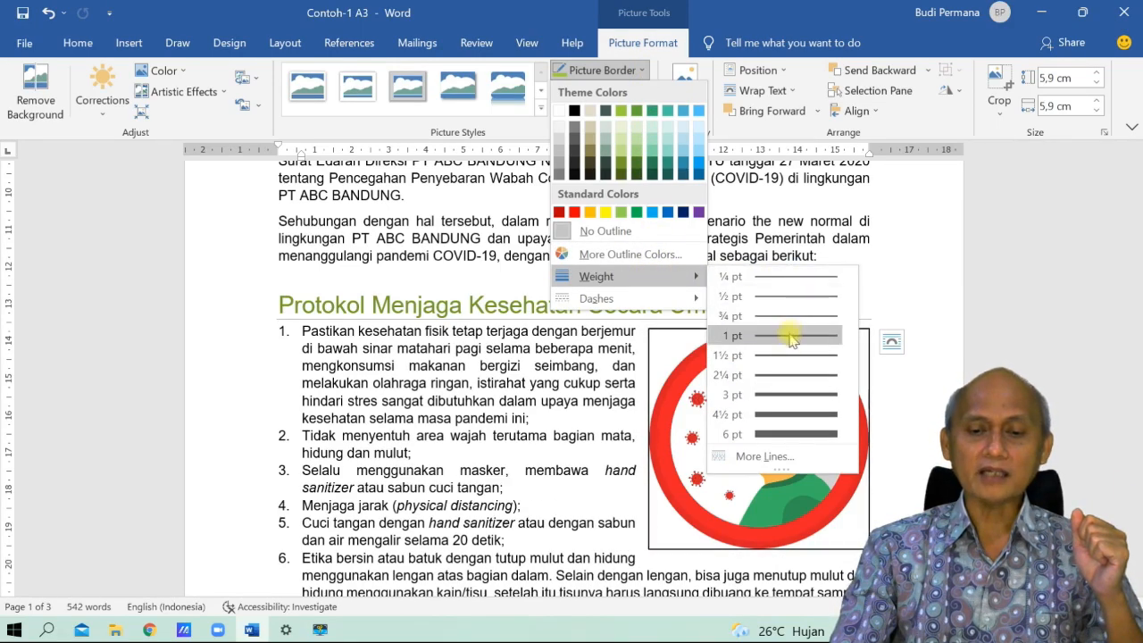
pyautogui.click(786, 395)
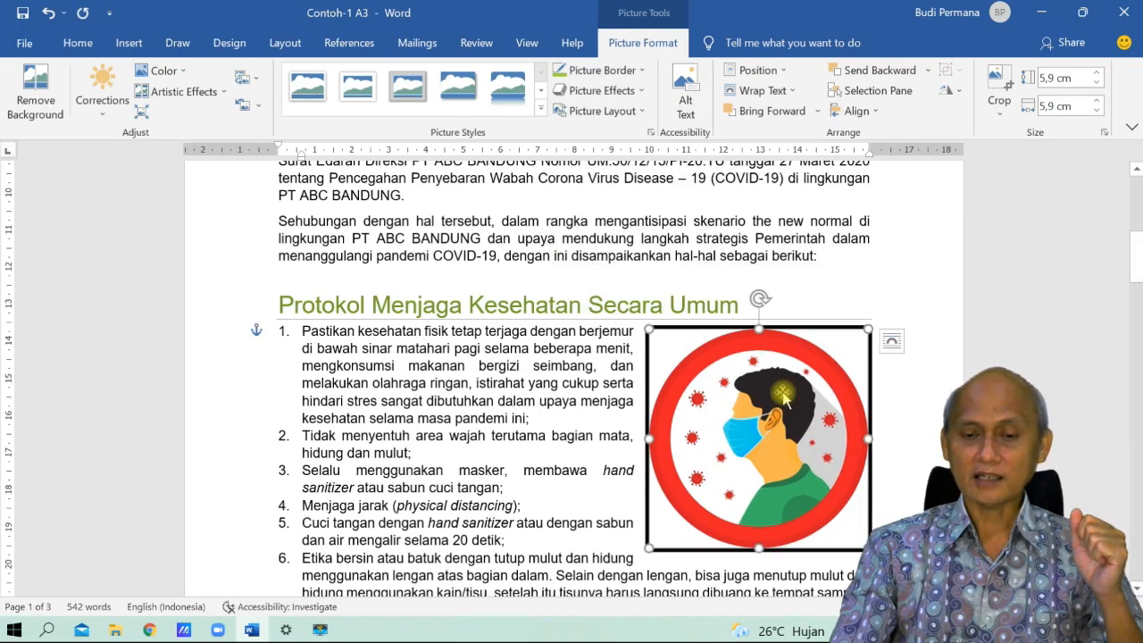
pyautogui.click(641, 72)
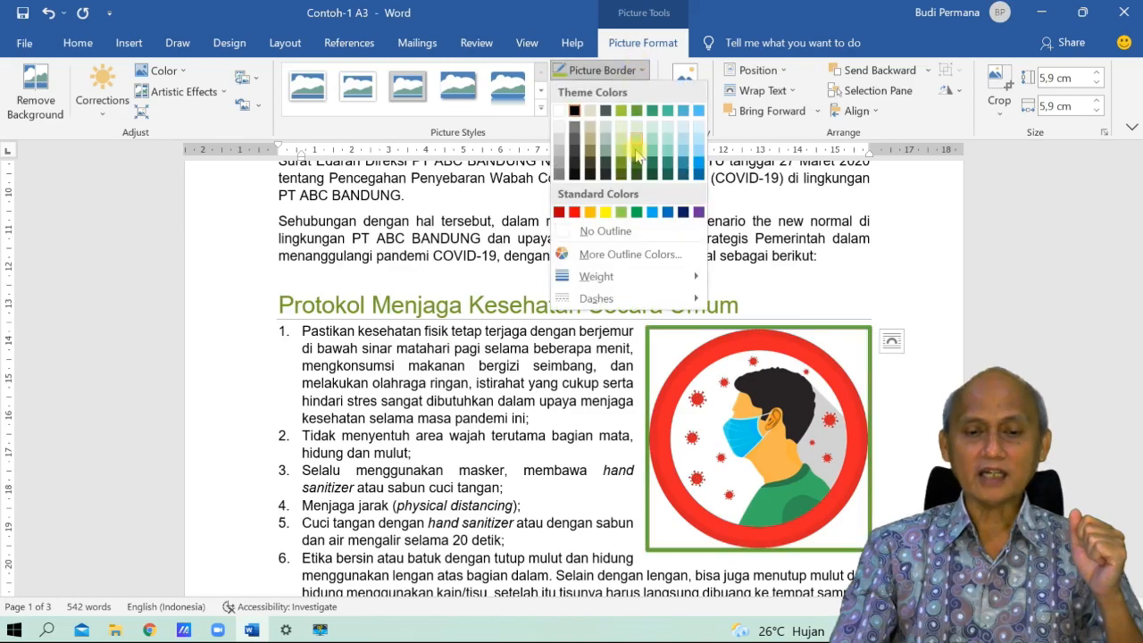
pyautogui.click(578, 212)
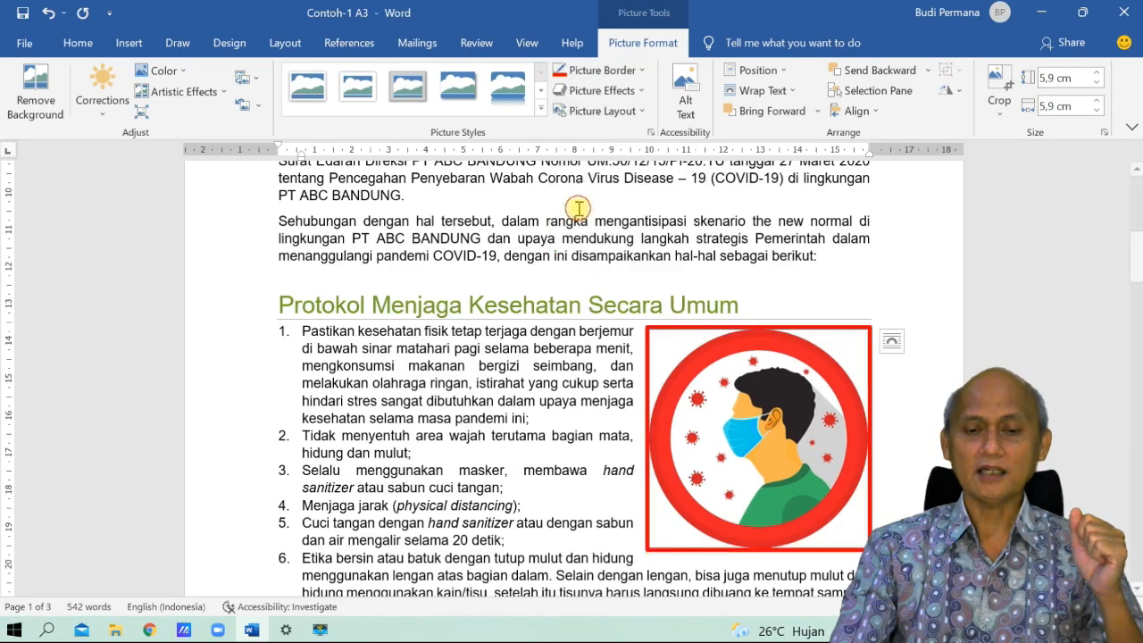
pyautogui.click(630, 69)
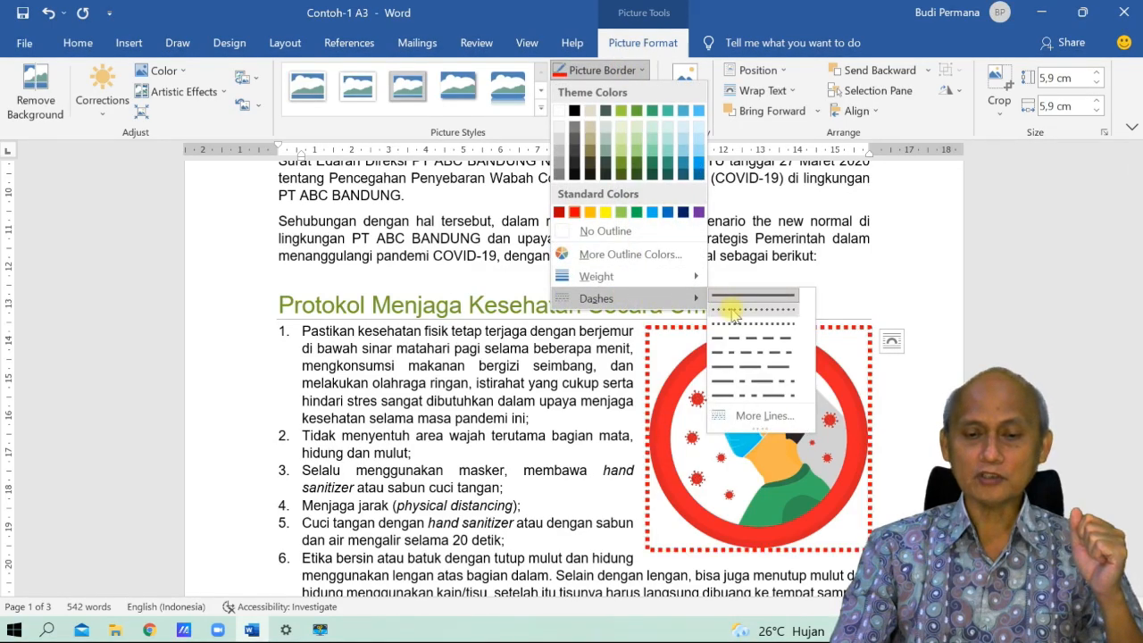
pyautogui.click(731, 310)
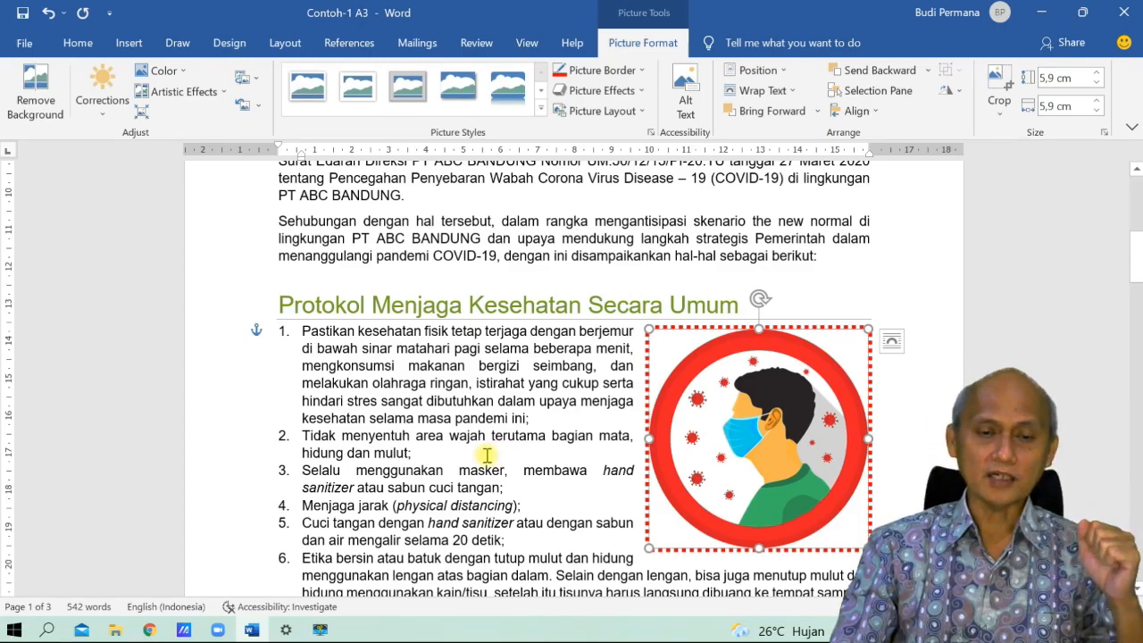
# - Undo the border formatting and the last picture move, and reposition the picture on the right side of the numbered list
pyautogui.click(49, 13)
pyautogui.click(49, 13)
pyautogui.click(49, 13)
pyautogui.click(50, 13)
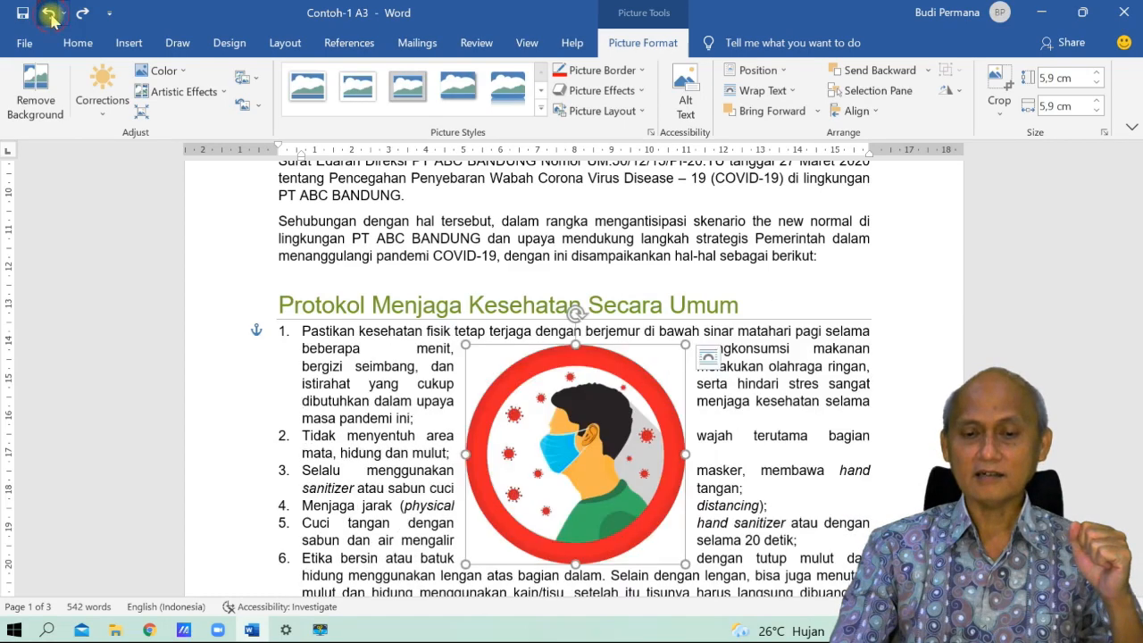
pyautogui.moveTo(541, 456); pyautogui.dragTo(723, 447)
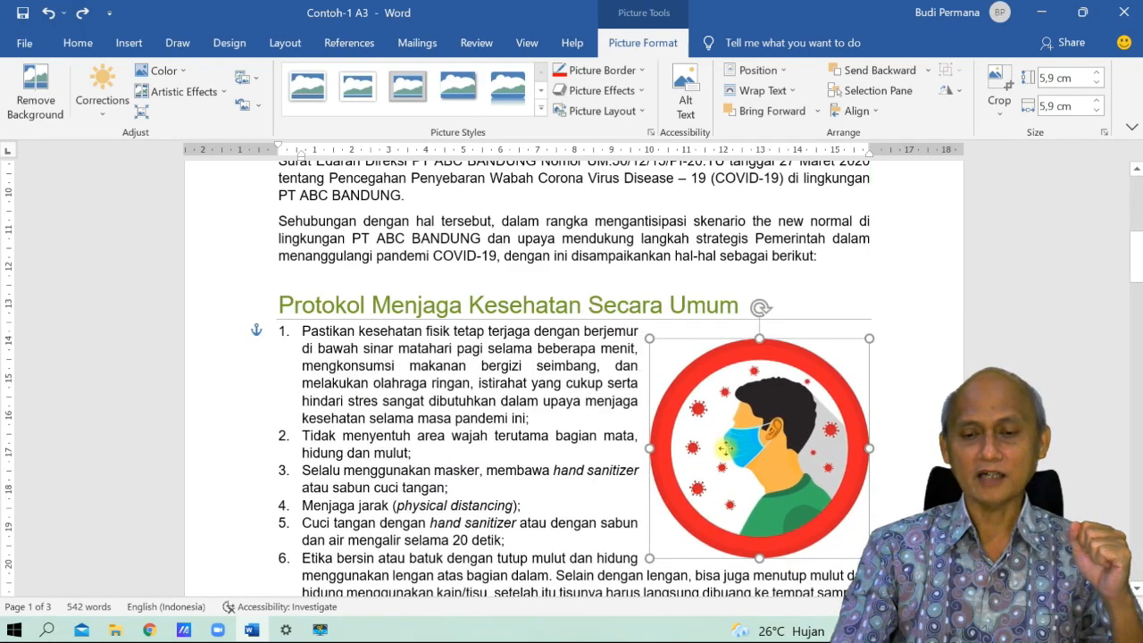
# - Preview the preset picture effects and apply the first outer shadow to the masked-person picture
pyautogui.click(643, 93)
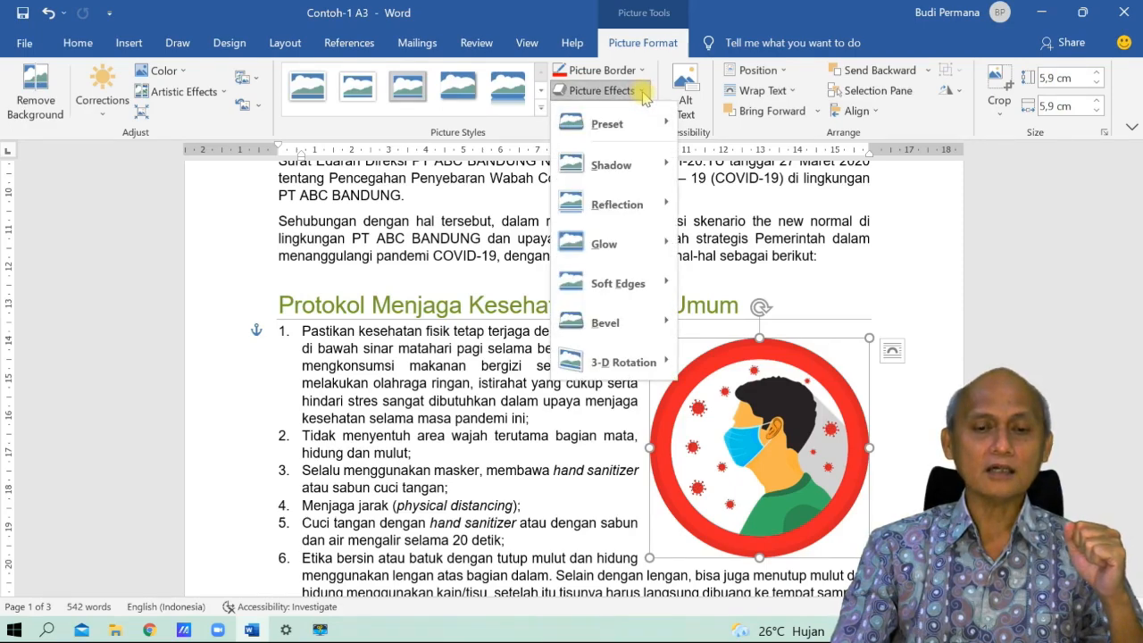
pyautogui.moveTo(649, 119)
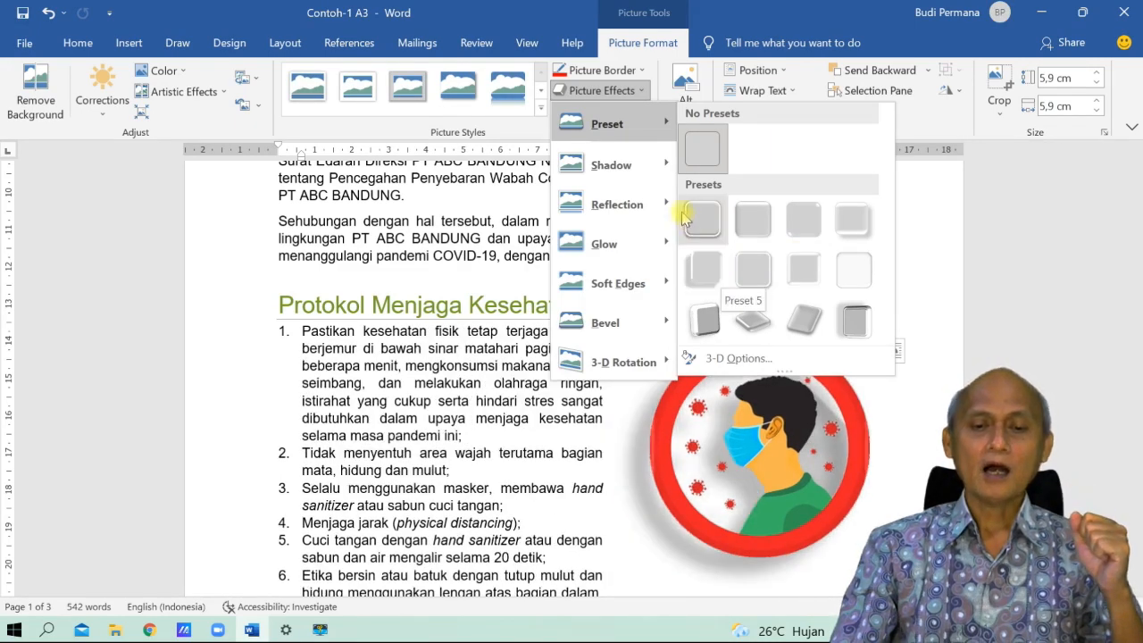
pyautogui.moveTo(669, 172)
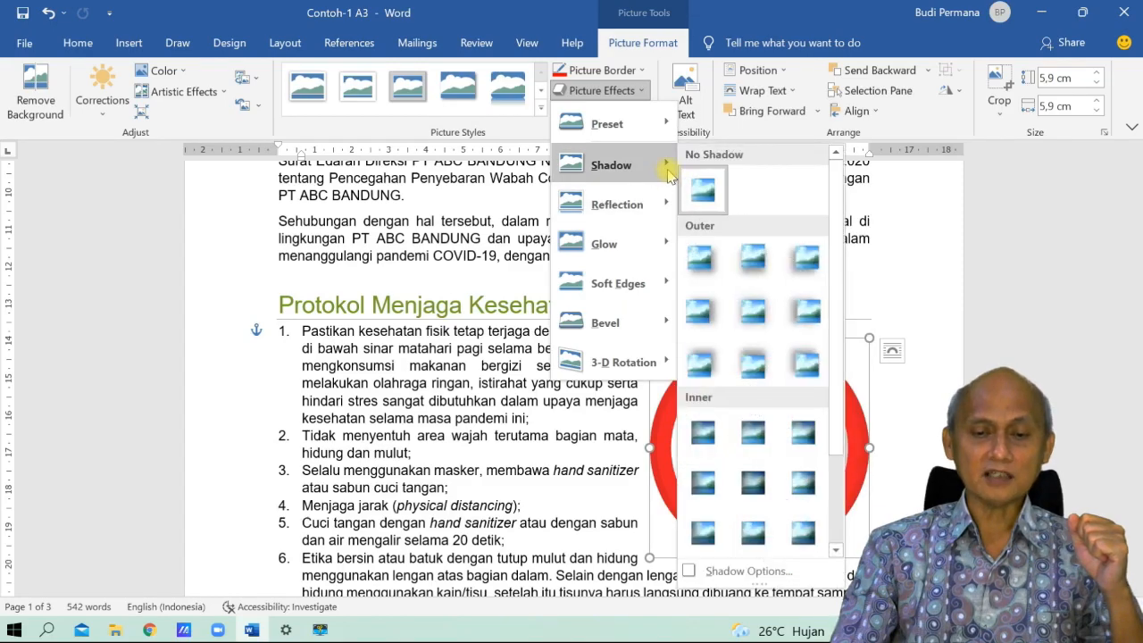
pyautogui.click(700, 258)
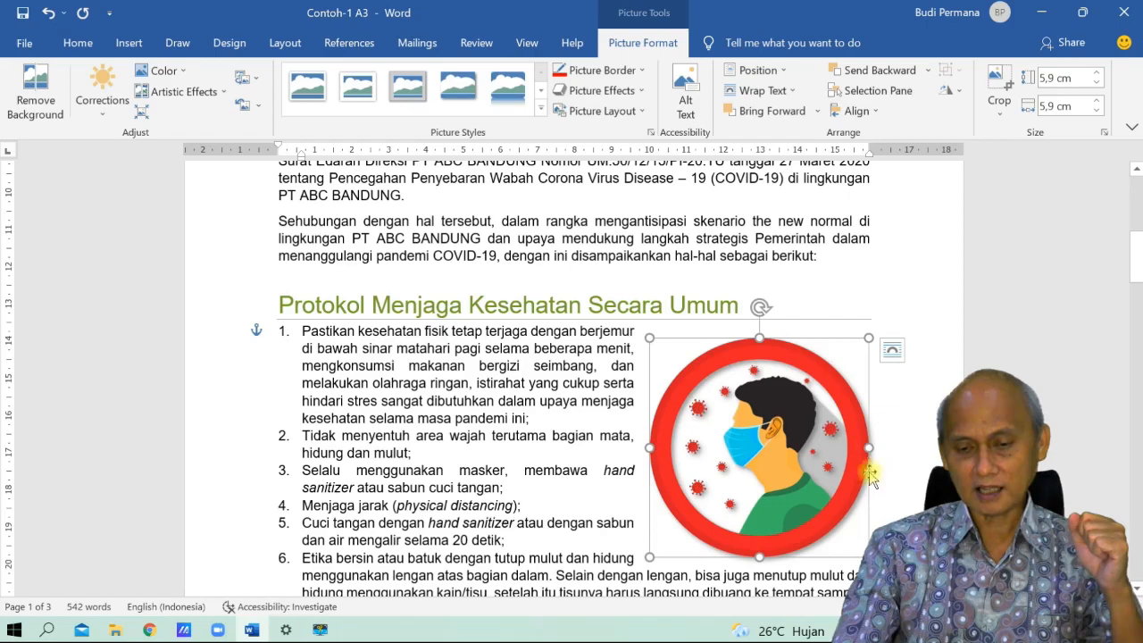
pyautogui.click(545, 511)
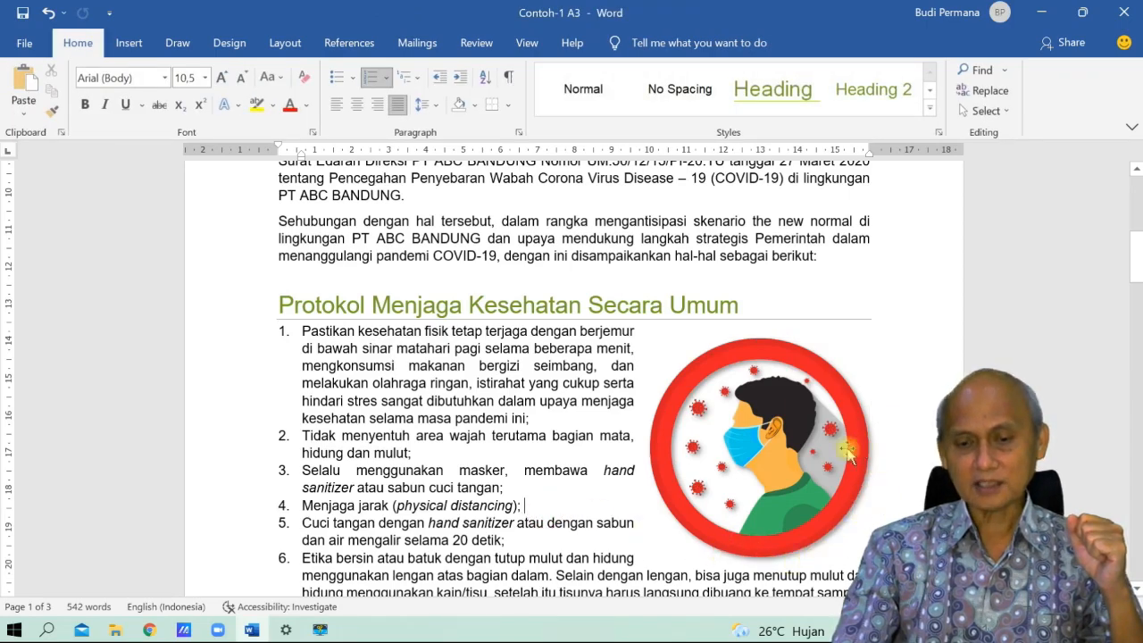
# - Add the first reflection variation to the masked-person picture
pyautogui.click(746, 456)
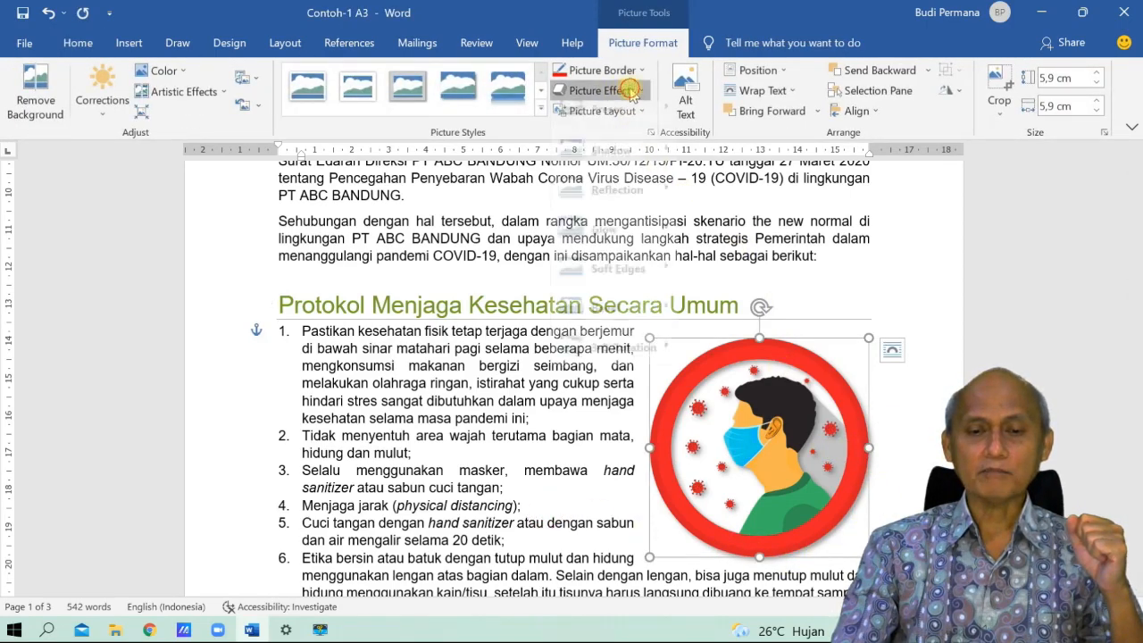
pyautogui.click(604, 91)
pyautogui.moveTo(619, 161)
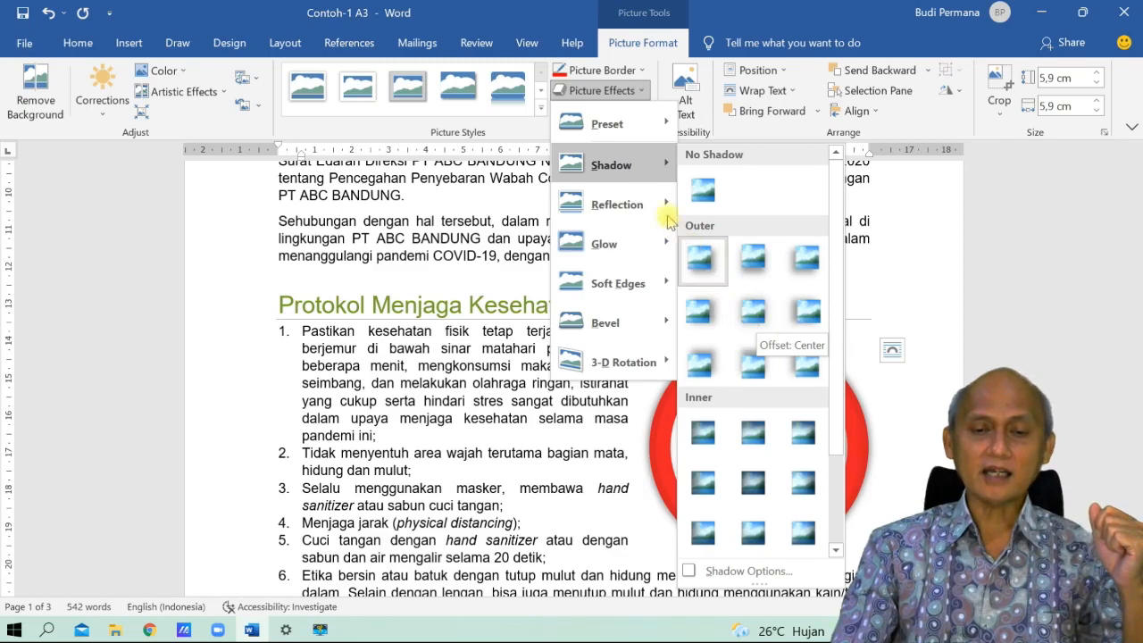
pyautogui.moveTo(656, 212)
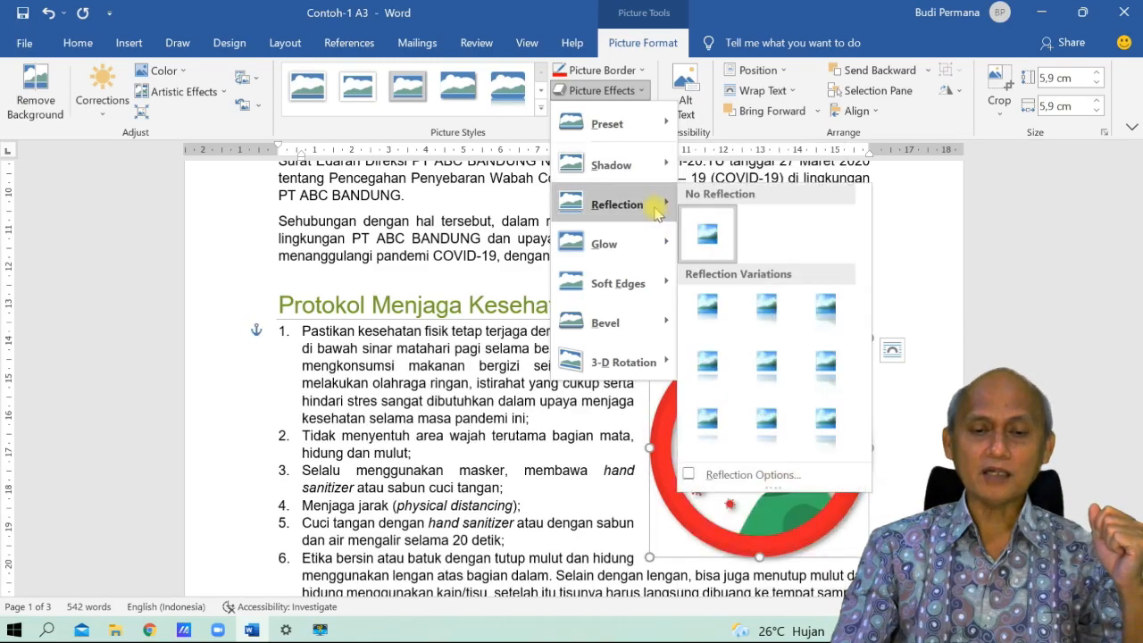
pyautogui.click(710, 307)
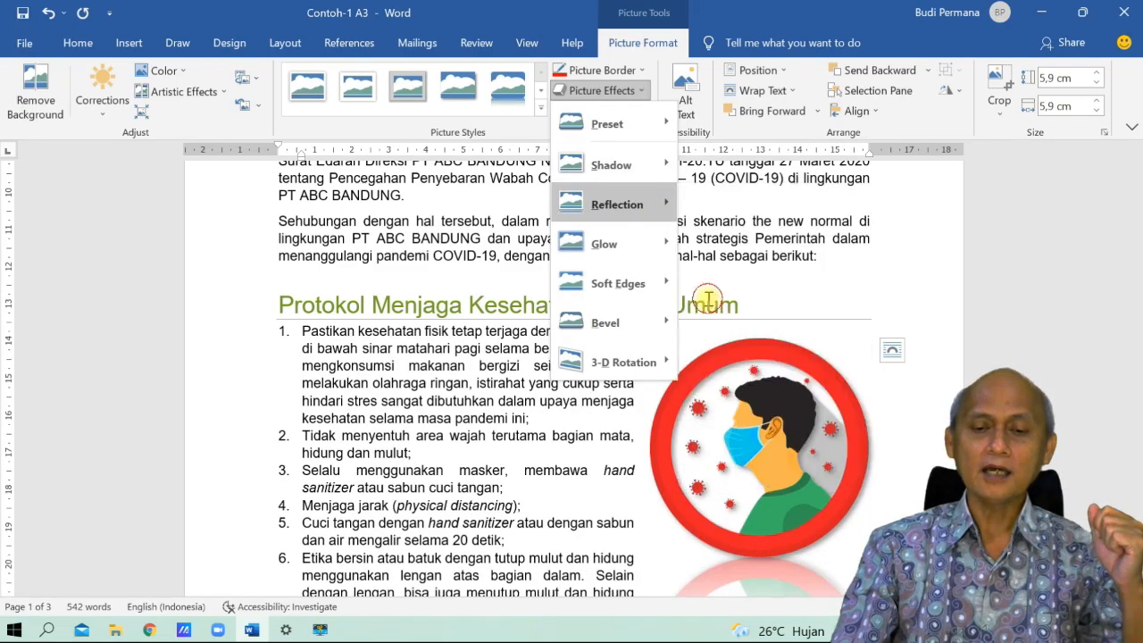
# - Add a lime-green glow from the third row of glow variations to the masked-person picture
pyautogui.click(509, 422)
pyautogui.scroll(-2, 509, 422)
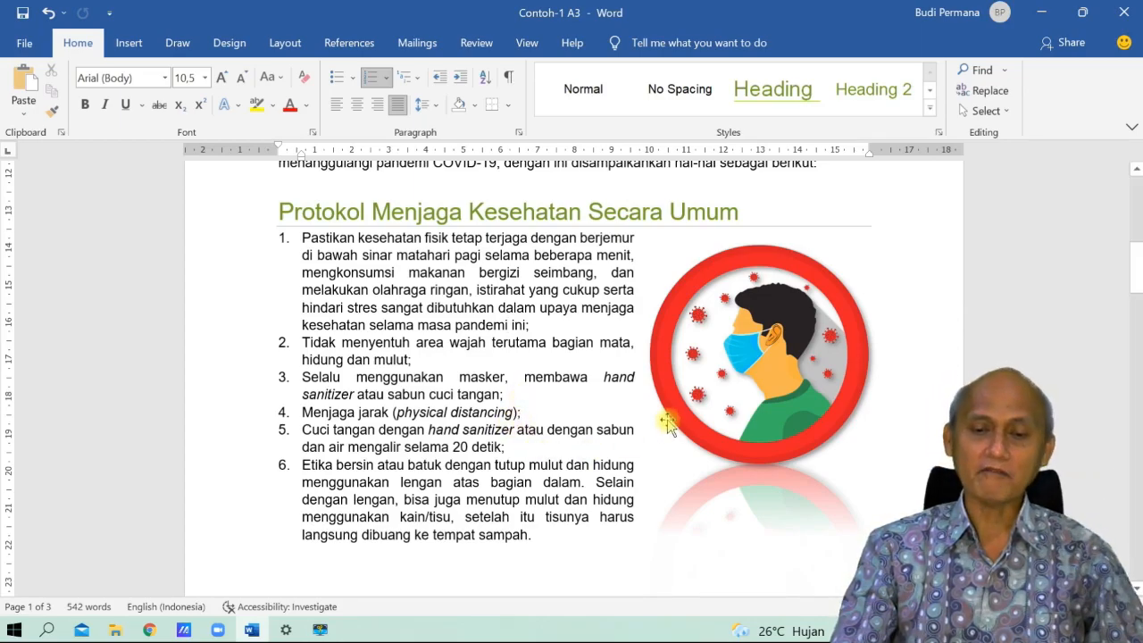
pyautogui.scroll(1, 502, 423)
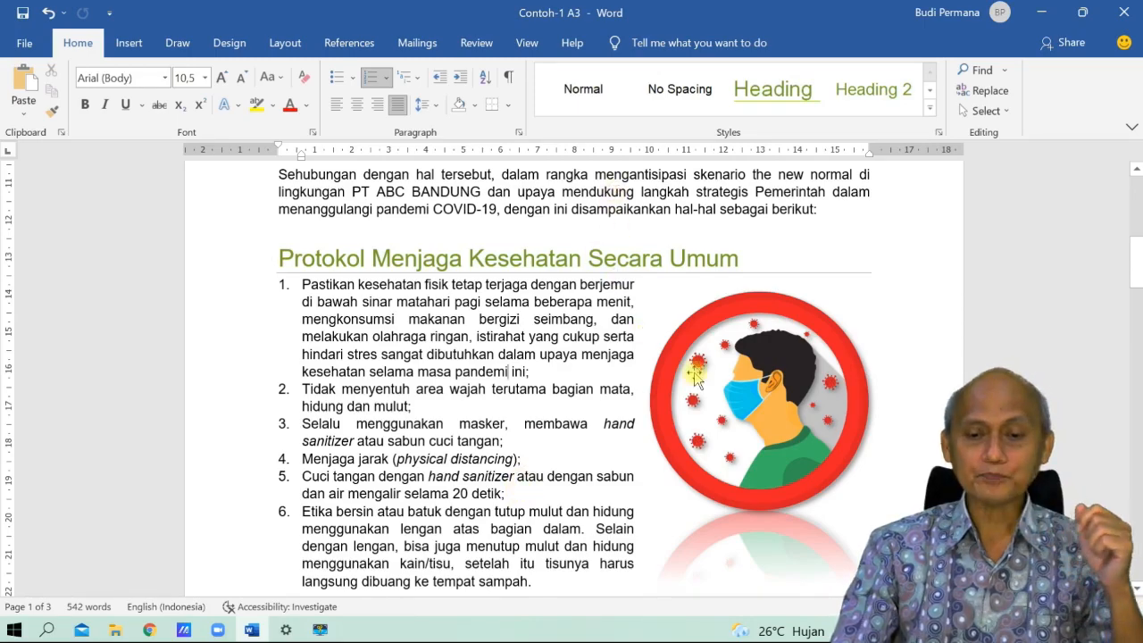
pyautogui.click(732, 376)
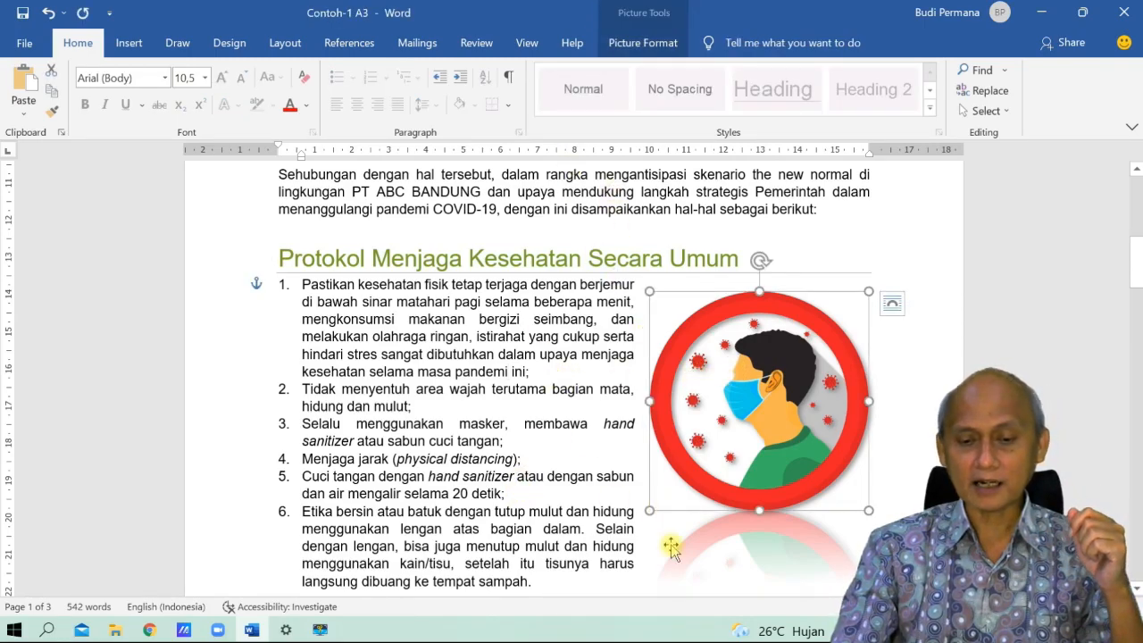
pyautogui.click(650, 43)
pyautogui.click(640, 92)
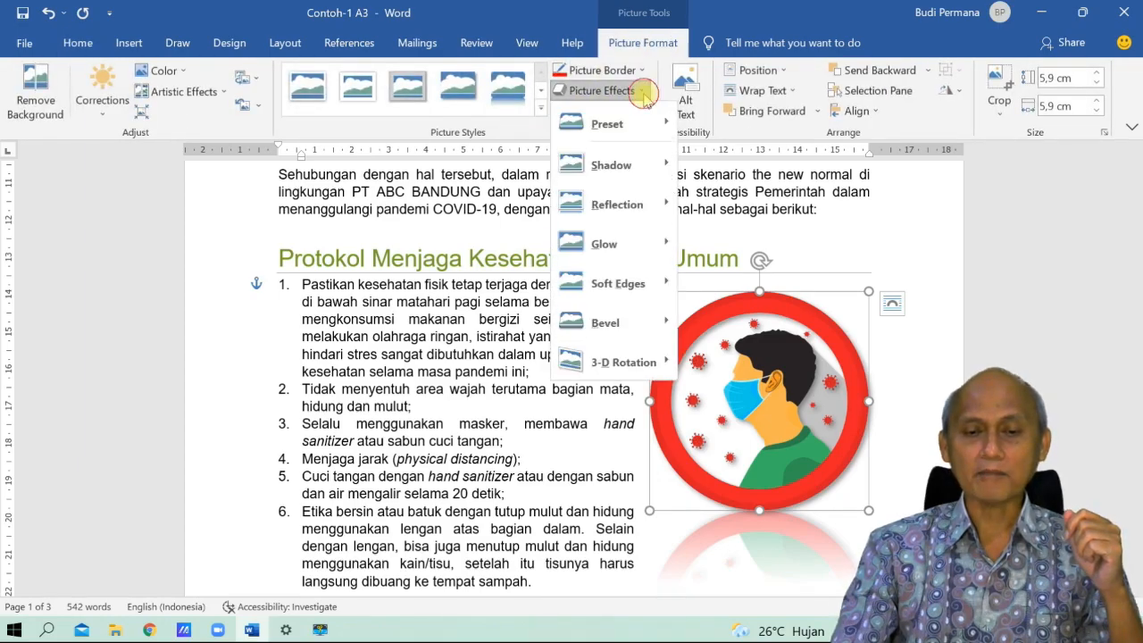
pyautogui.moveTo(670, 242)
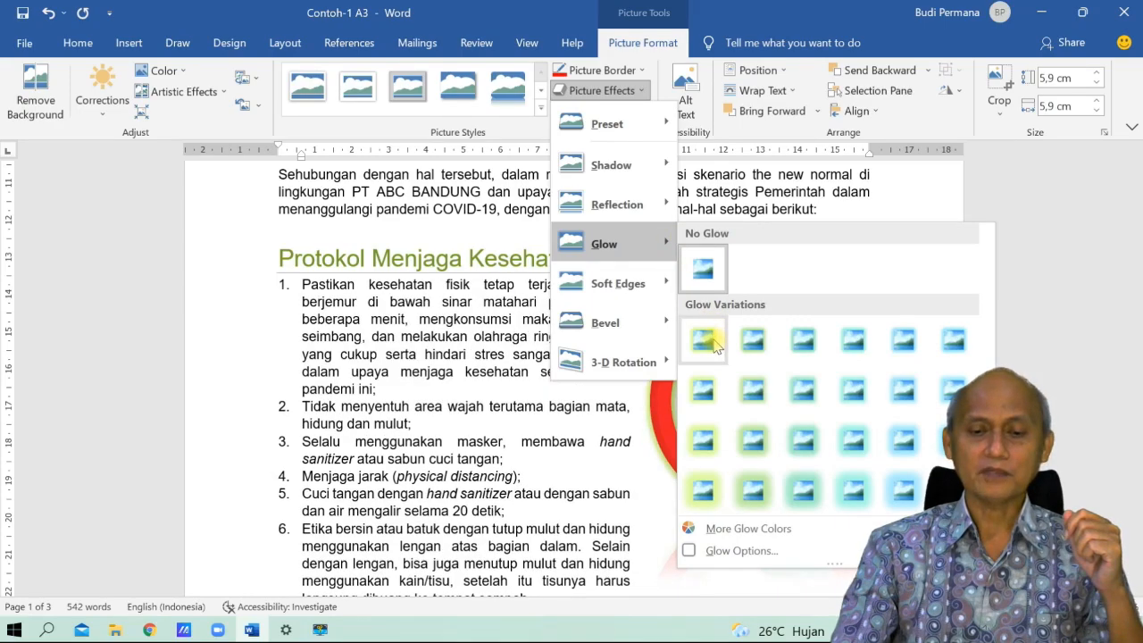
pyautogui.click(703, 440)
pyautogui.click(525, 463)
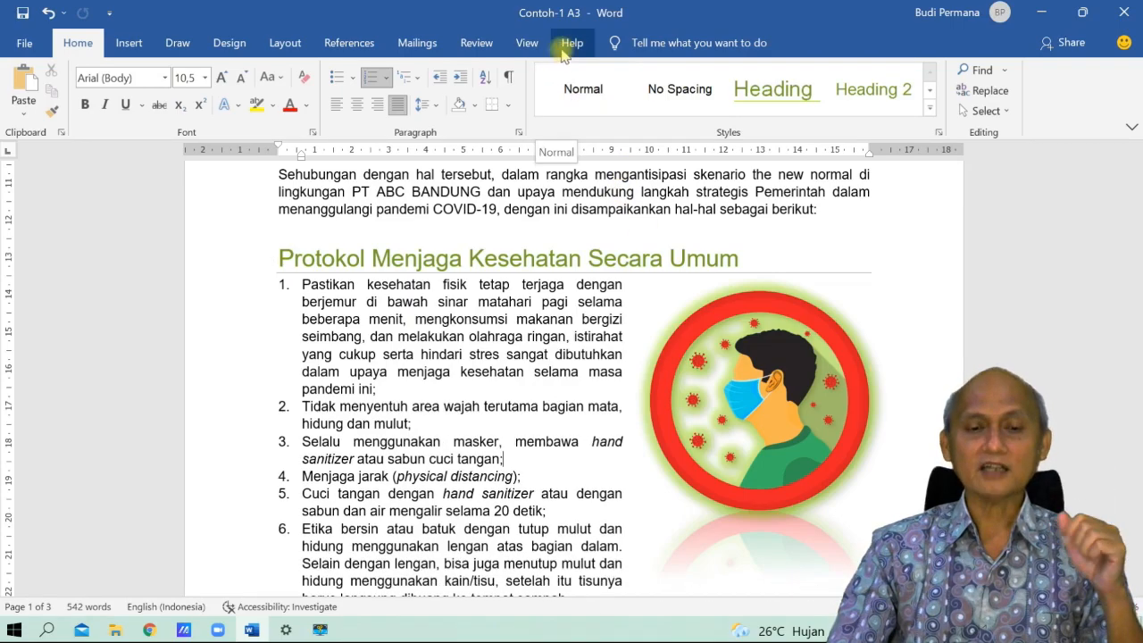
# - Try the third soft edge variation on the masked-person picture and undo it
pyautogui.click(737, 357)
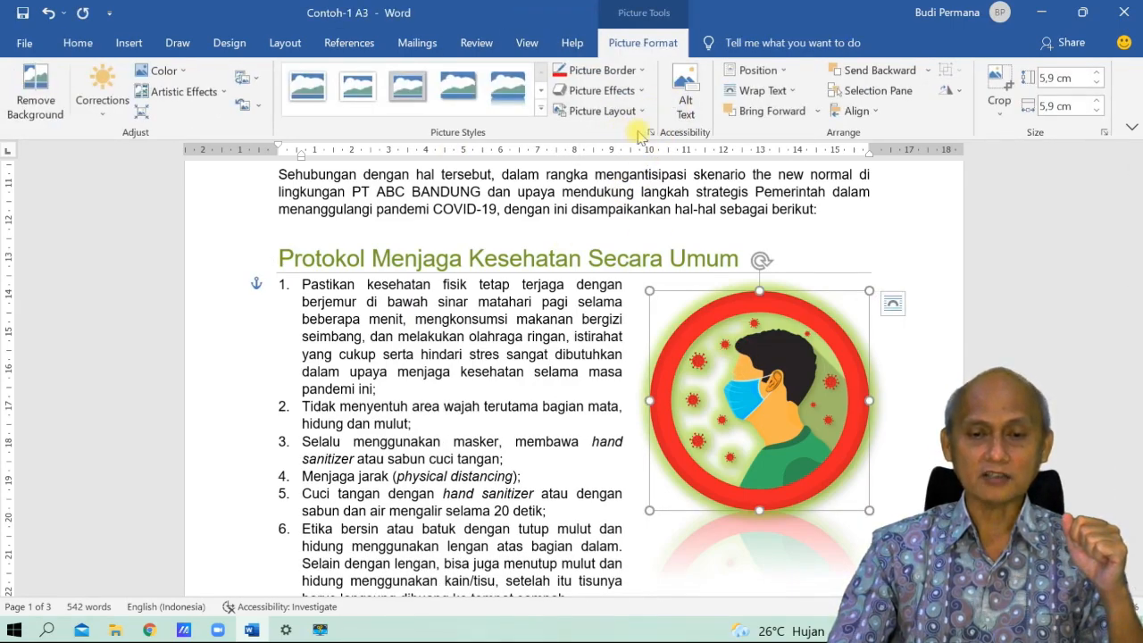
pyautogui.click(642, 92)
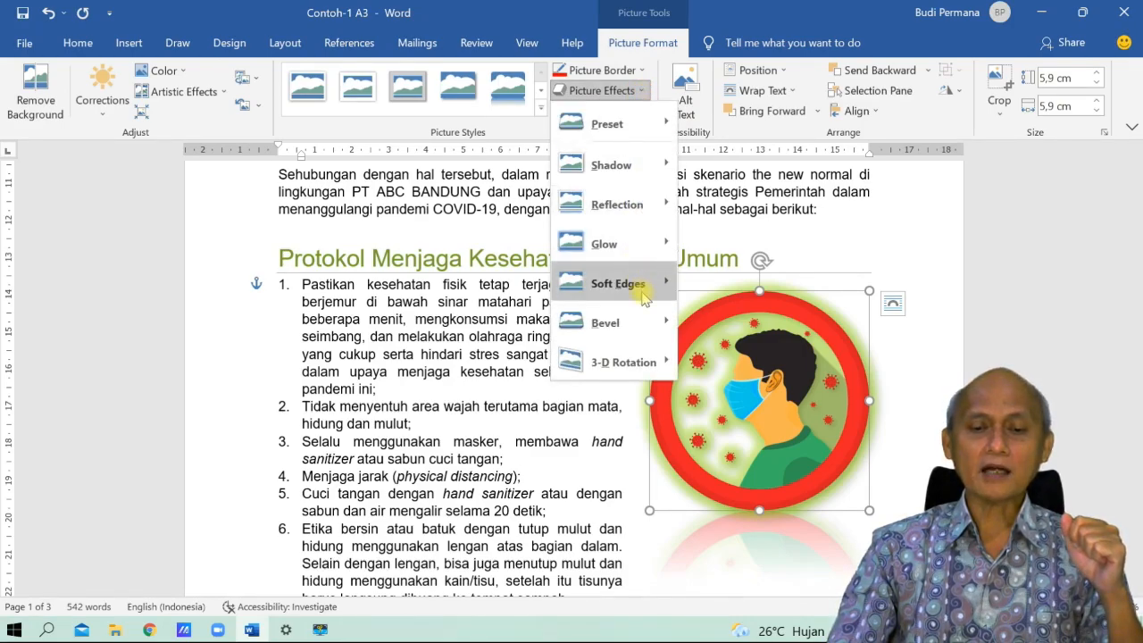
pyautogui.moveTo(649, 286)
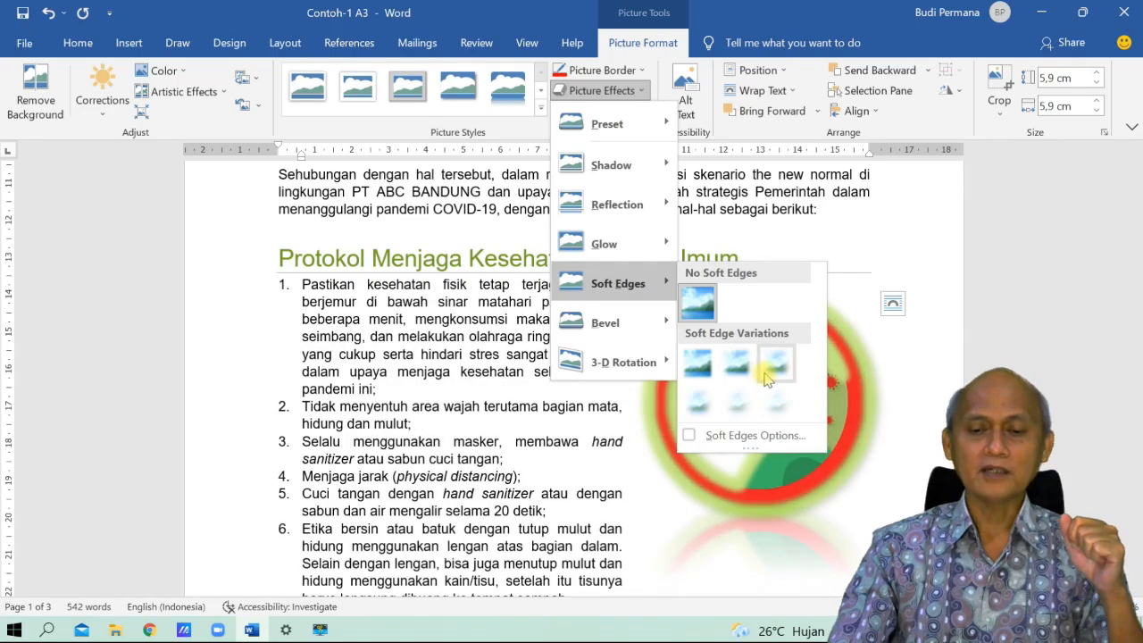
pyautogui.click(765, 372)
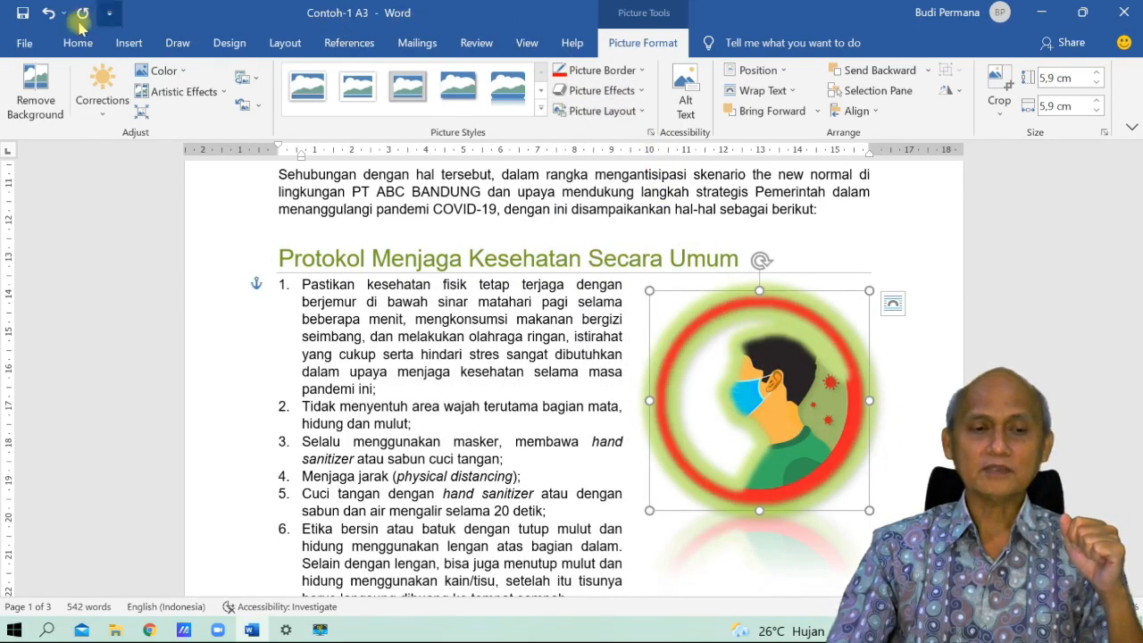
pyautogui.click(49, 13)
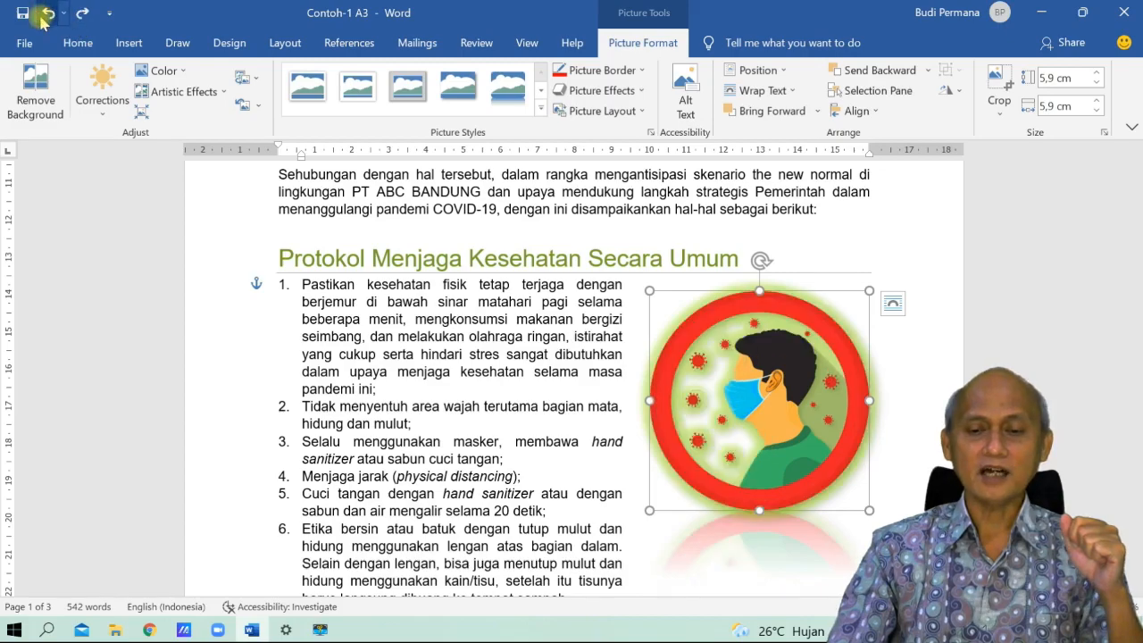
# - Apply the first bevel in the second row of bevel variations to the masked-person picture
pyautogui.click(643, 98)
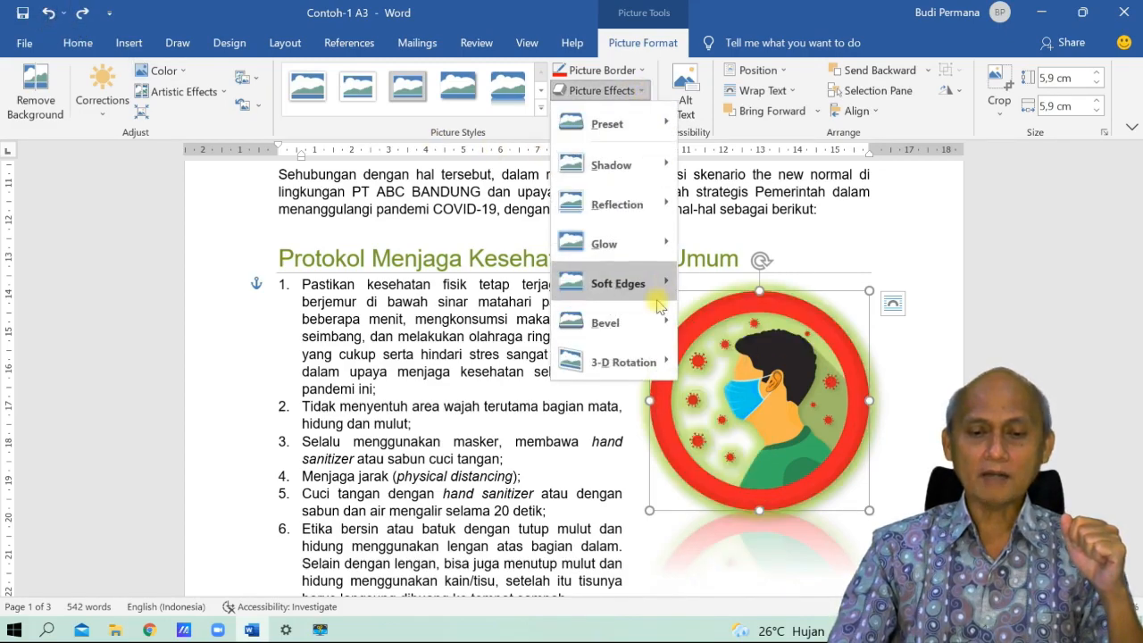
pyautogui.moveTo(652, 324)
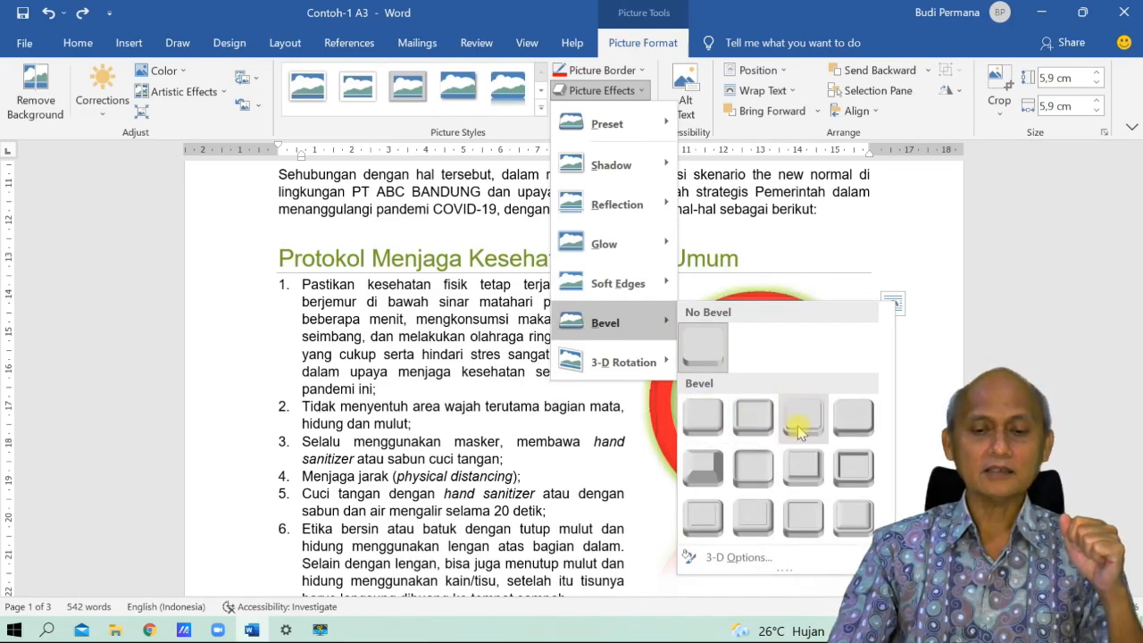
pyautogui.click(704, 468)
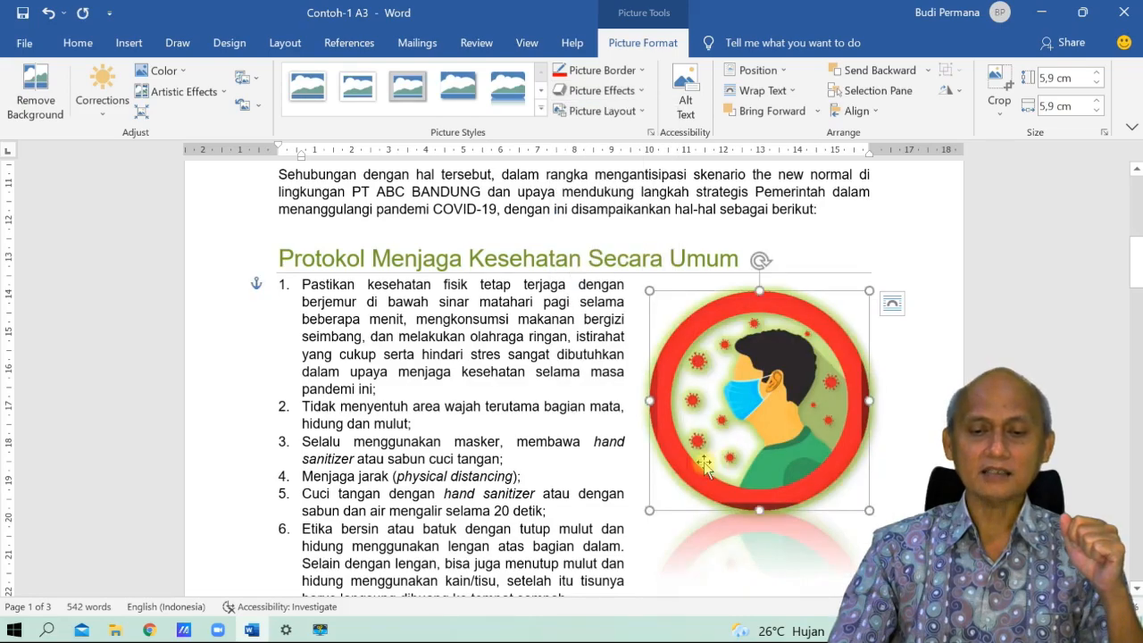
# - Try the second parallel 3-D rotation on the masked-person picture, and undo it together with the bevel
pyautogui.click(640, 92)
pyautogui.moveTo(634, 362)
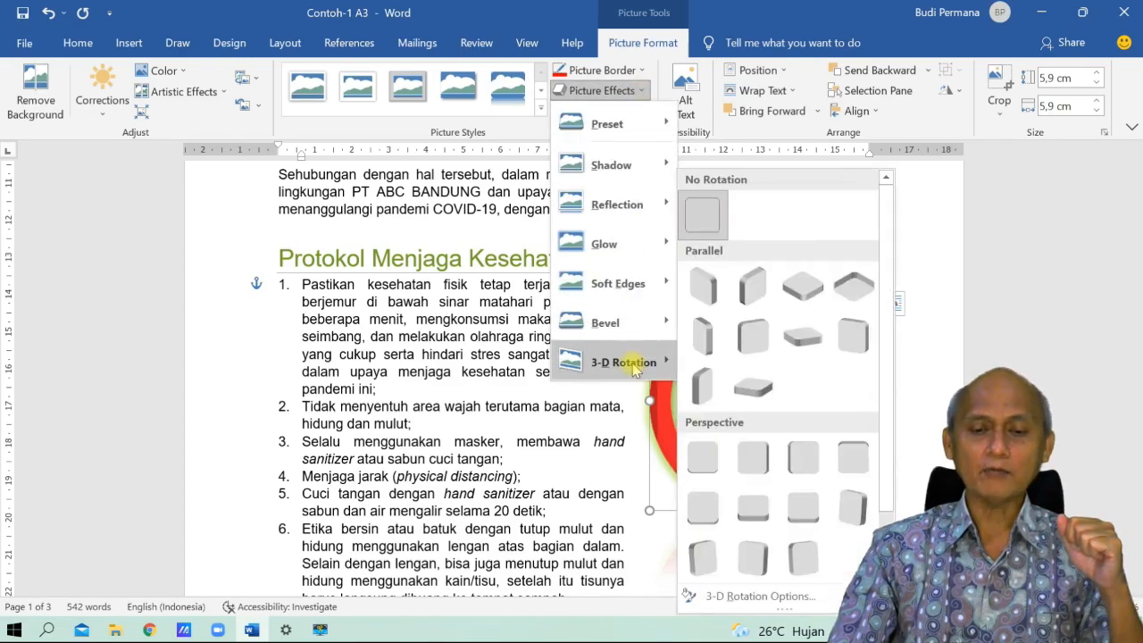
pyautogui.click(758, 288)
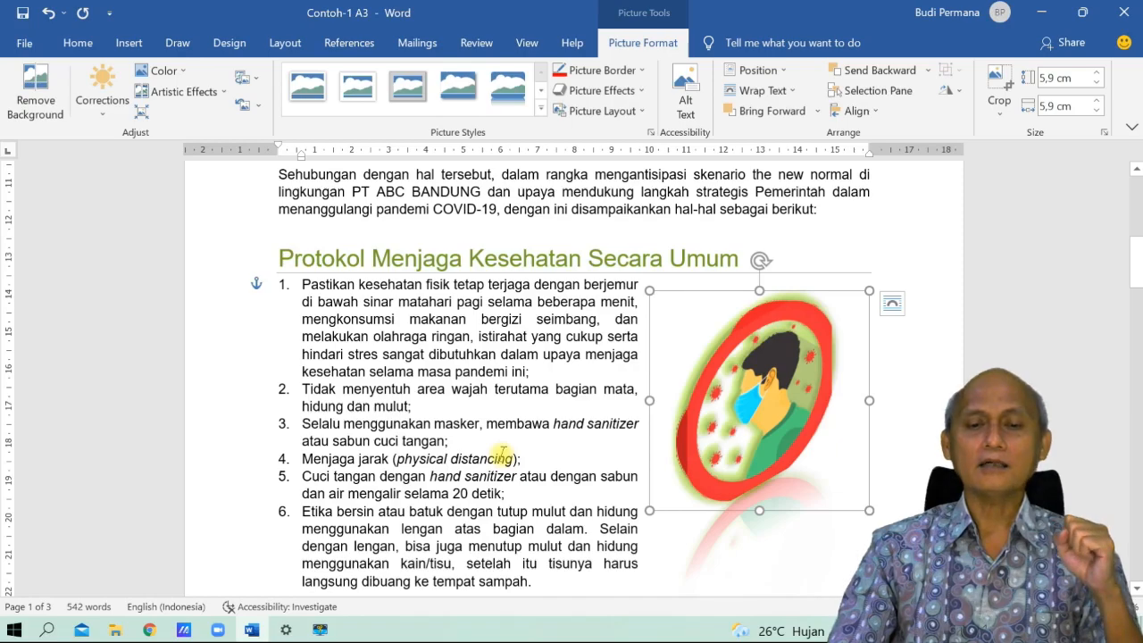
pyautogui.hotkey('ctrl', 'z')
pyautogui.click(456, 357)
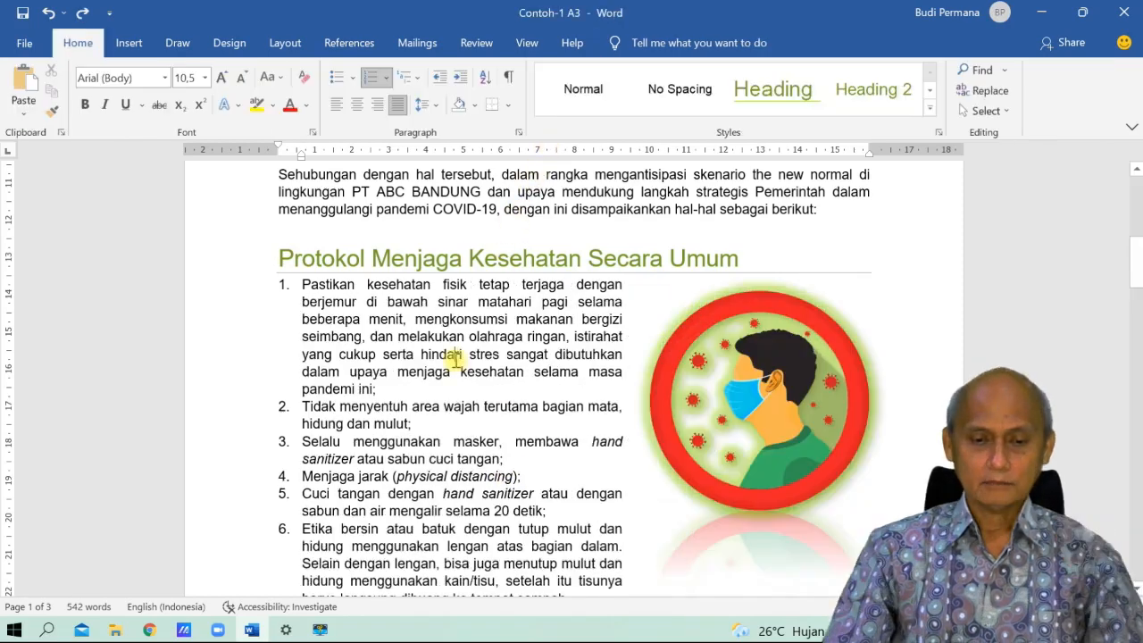
pyautogui.click(766, 427)
pyautogui.click(642, 74)
pyautogui.click(643, 75)
pyautogui.click(646, 93)
pyautogui.click(646, 93)
pyautogui.click(646, 93)
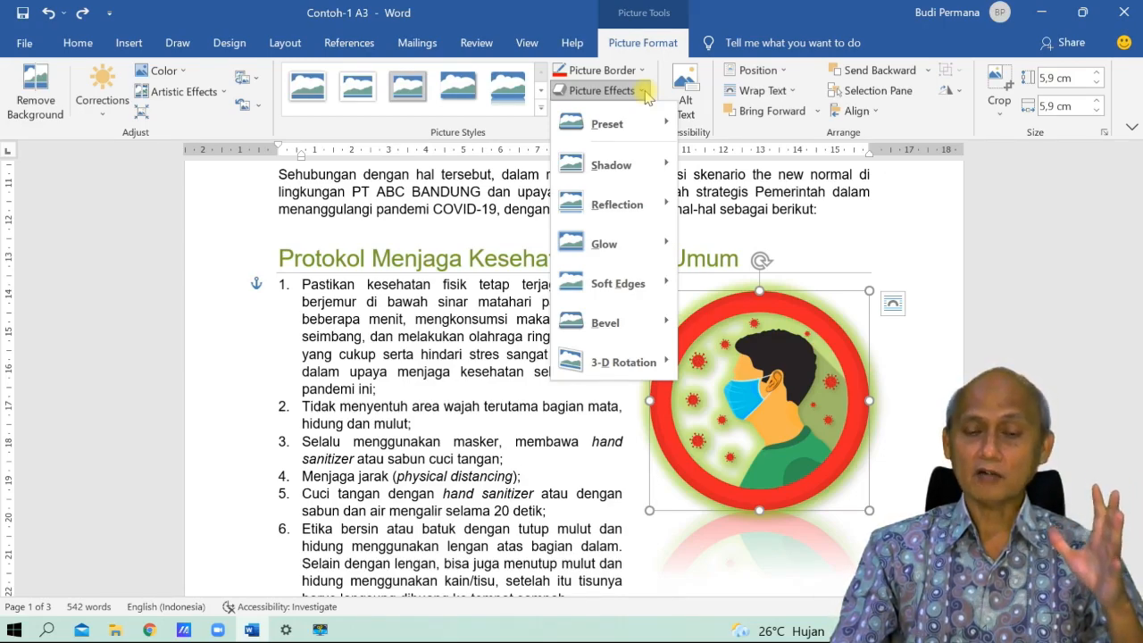
pyautogui.click(452, 284)
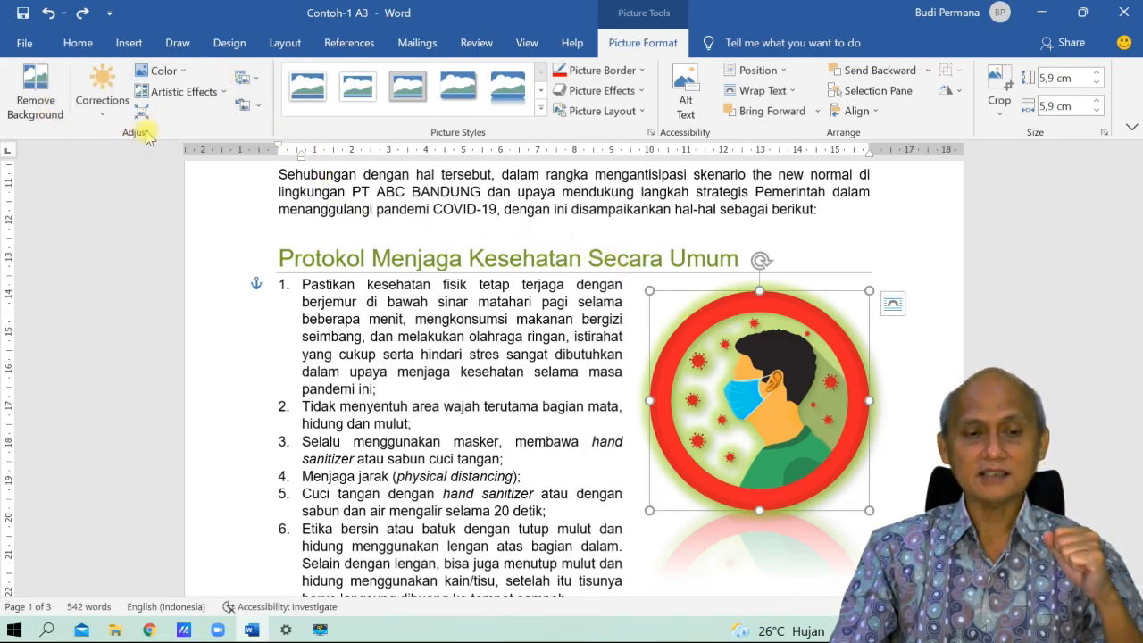
# - Reset the masked-person picture's formatting with Reset Picture to remove the effects without resetting its size
pyautogui.click(258, 106)
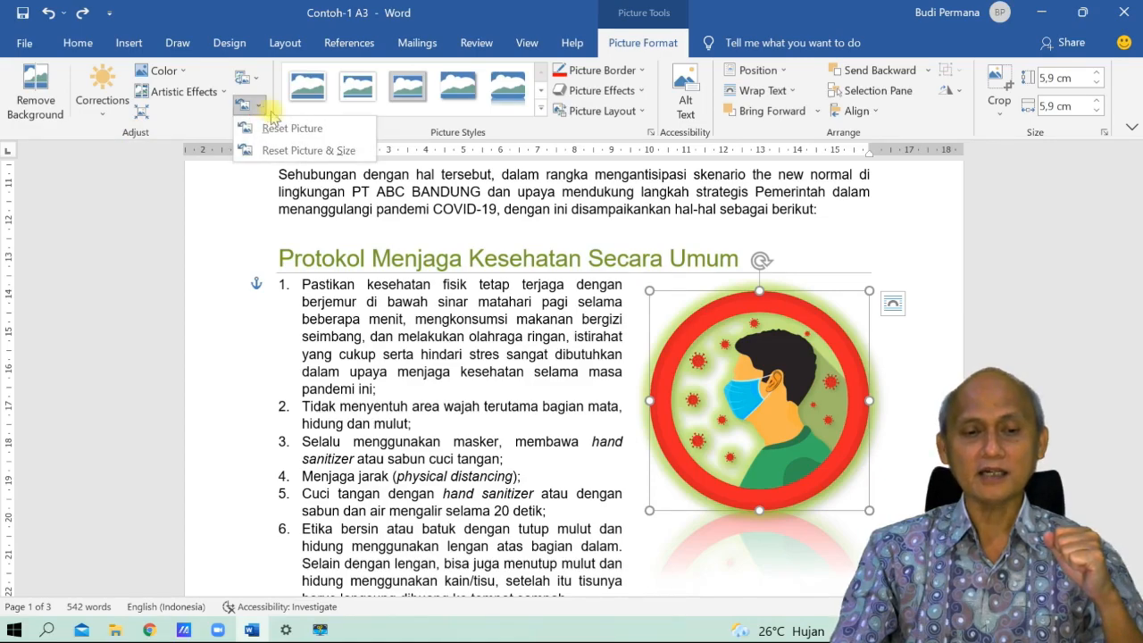
pyautogui.click(280, 129)
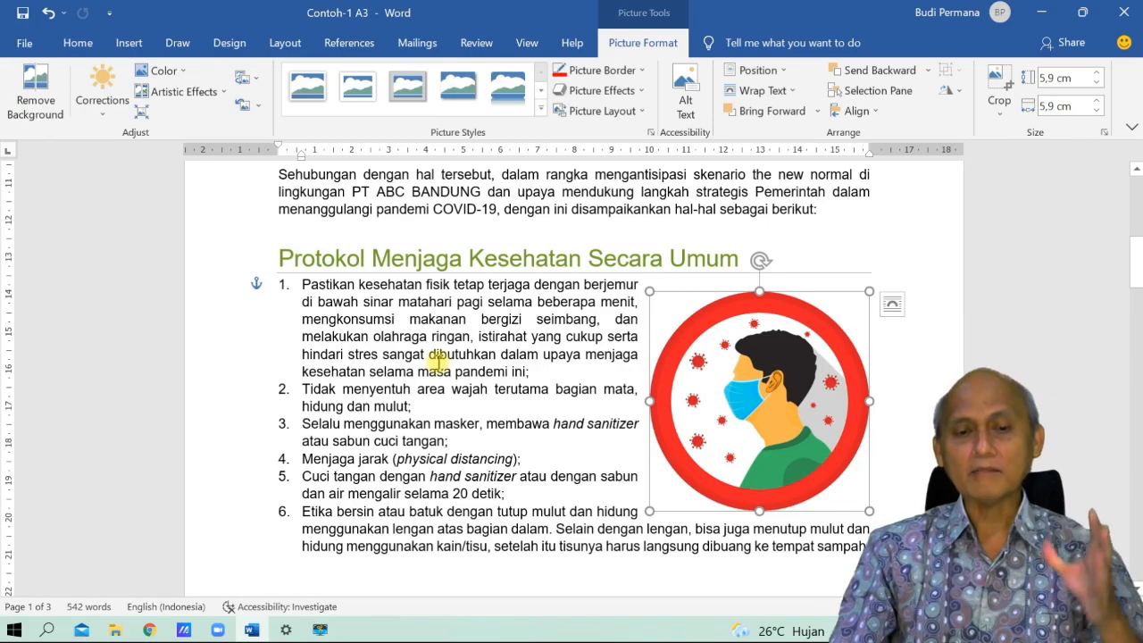
pyautogui.click(644, 111)
pyautogui.click(475, 318)
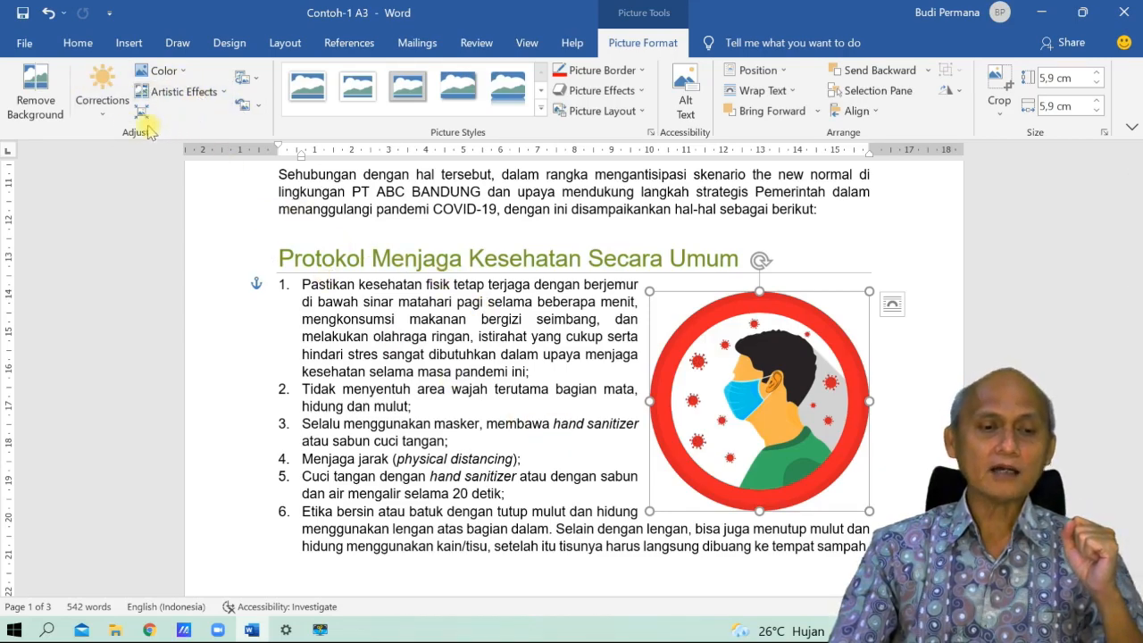
# - Preview the preset picture corrections and set the masked-person picture's brightness to 26%
pyautogui.click(111, 117)
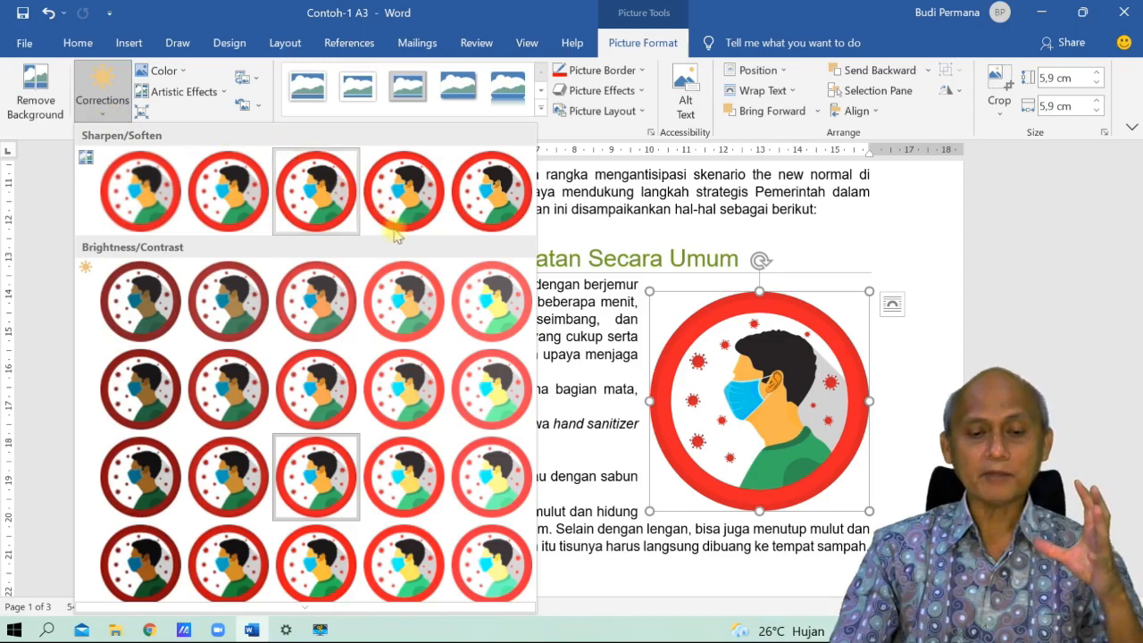
pyautogui.scroll(-2, 402, 375)
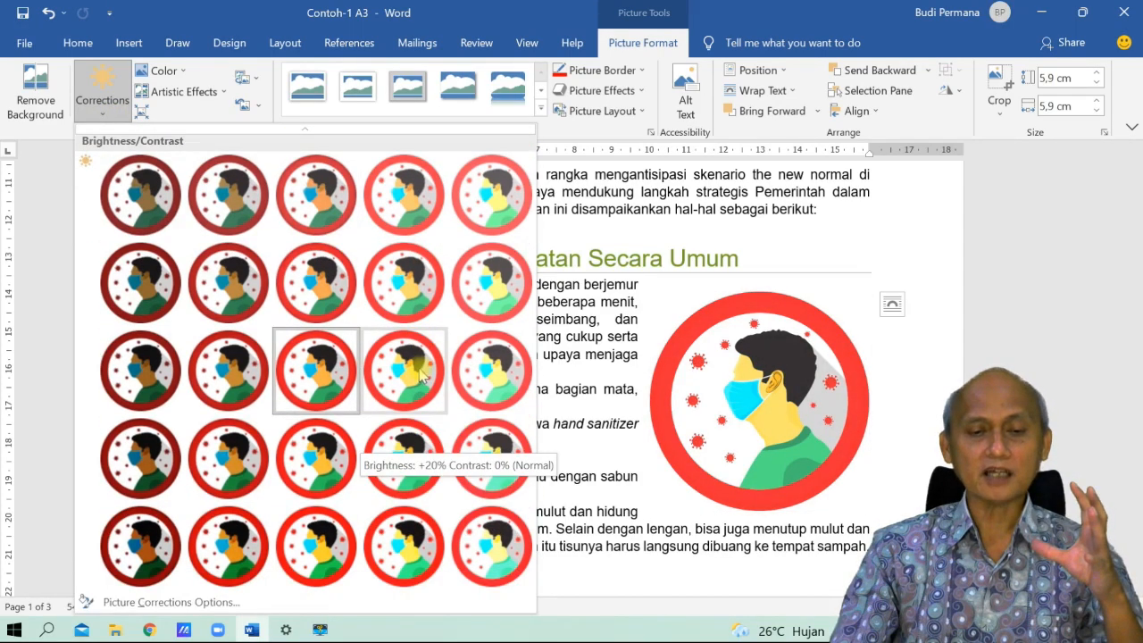
pyautogui.scroll(2, 420, 375)
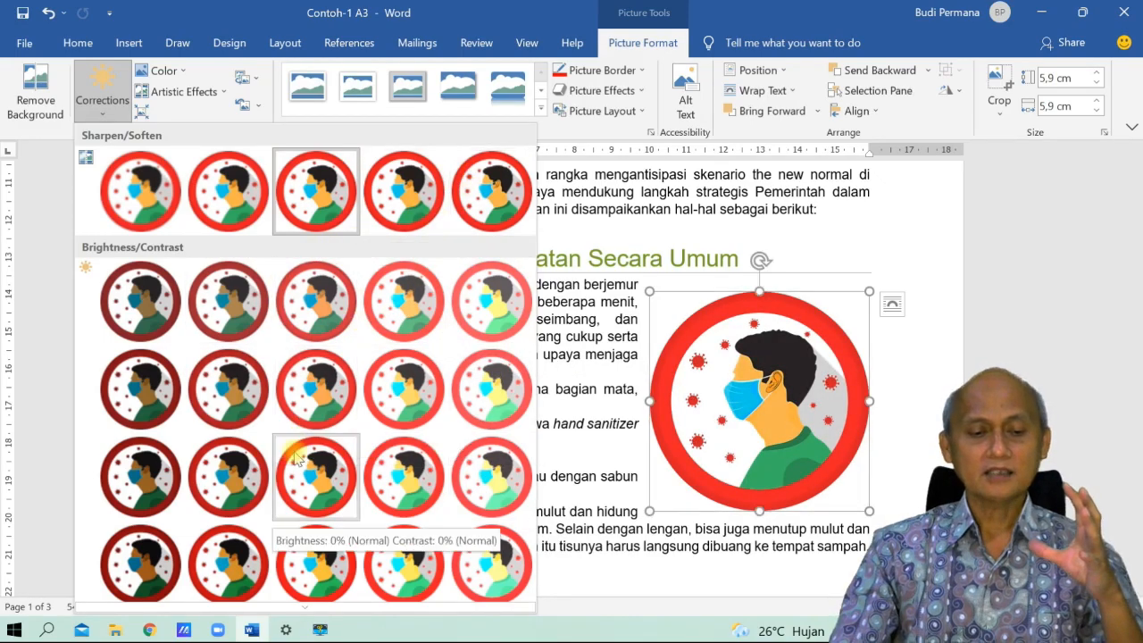
pyautogui.scroll(-1, 321, 447)
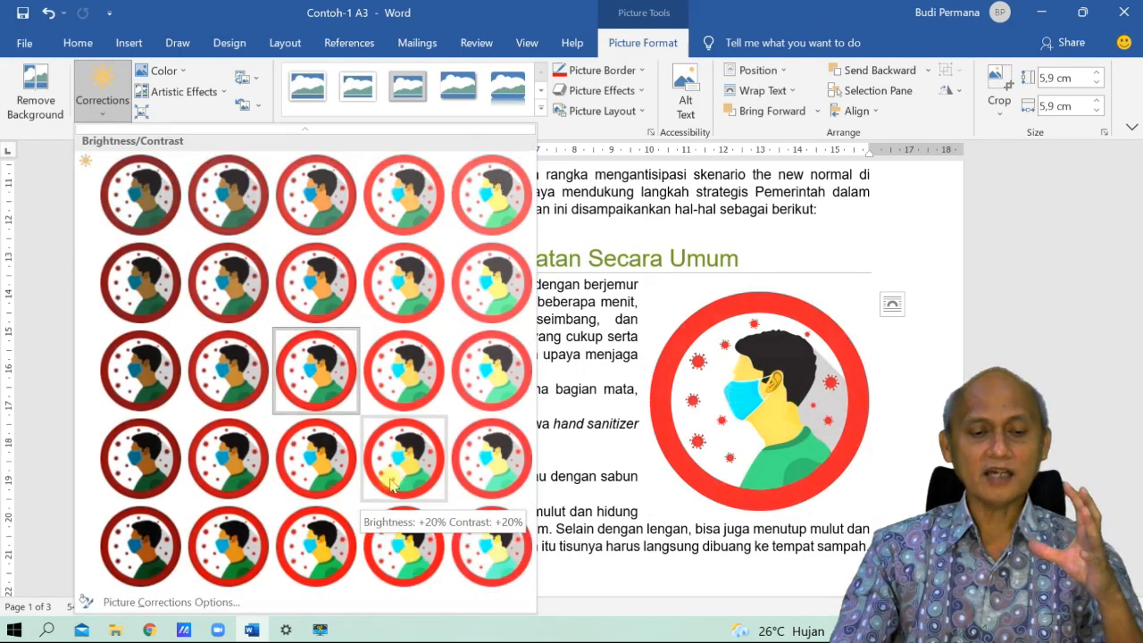
pyautogui.click(198, 607)
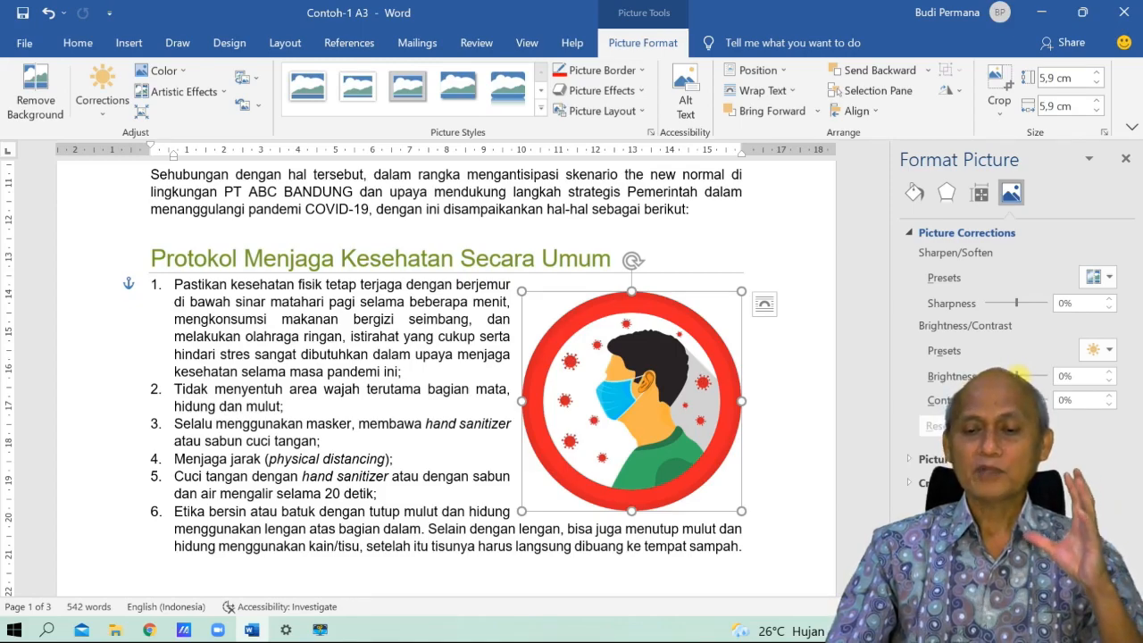
pyautogui.moveTo(1019, 375)
pyautogui.mouseDown()
pyautogui.moveTo(1032, 376)
pyautogui.moveTo(1004, 376)
pyautogui.moveTo(1024, 376)
pyautogui.mouseUp()
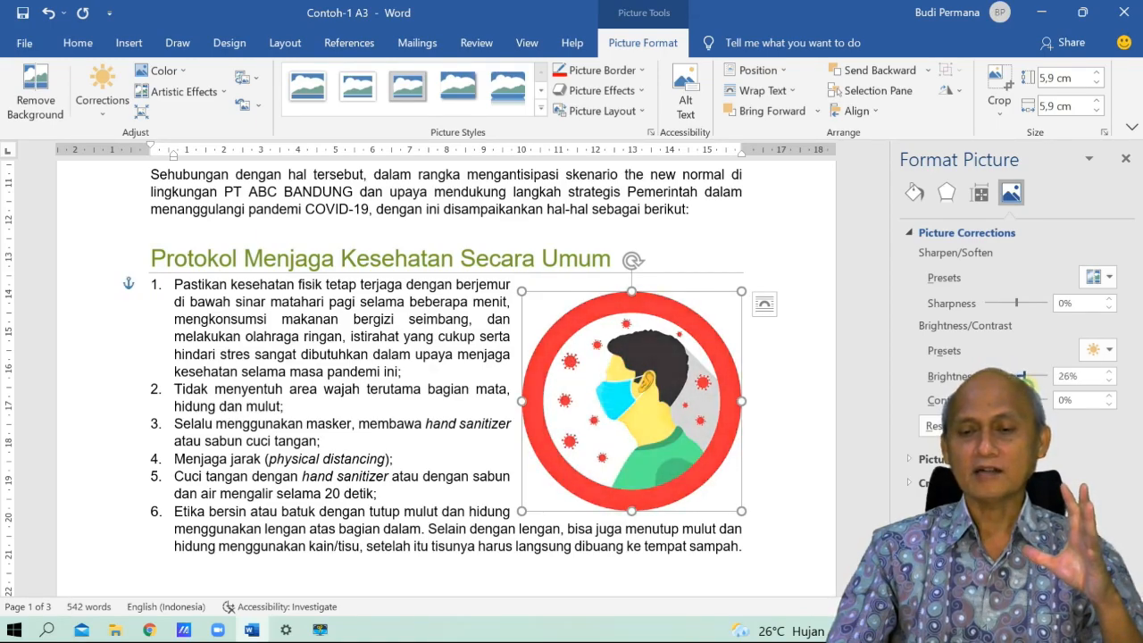
pyautogui.click(1128, 161)
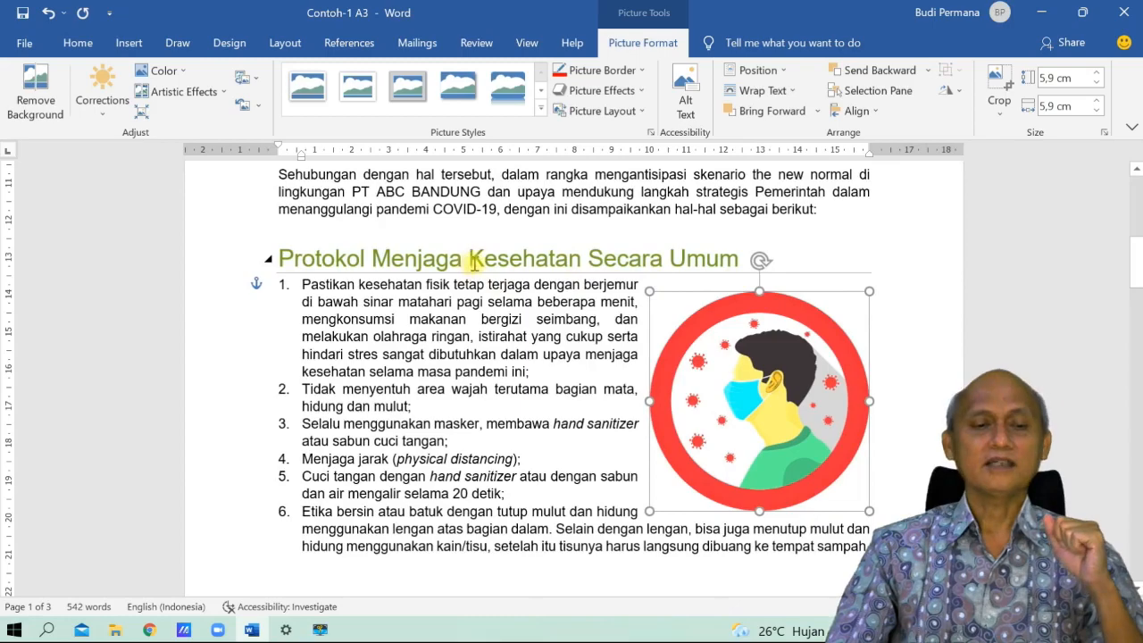
# - Discard the brightness correction by resetting the masked-person picture
pyautogui.click(244, 105)
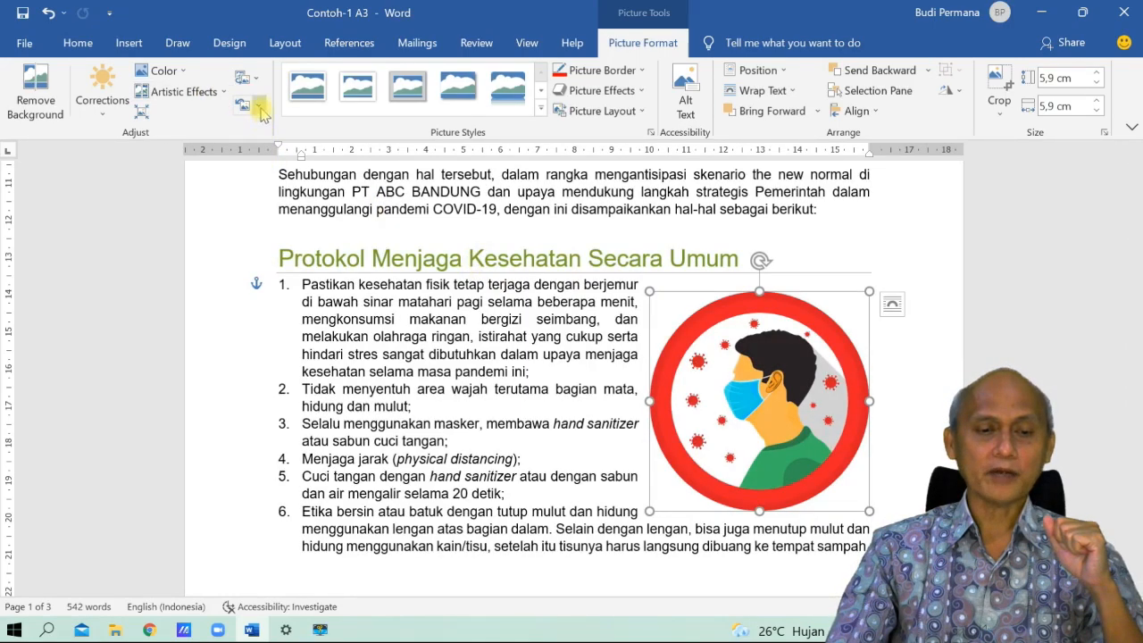
pyautogui.click(257, 106)
pyautogui.click(262, 128)
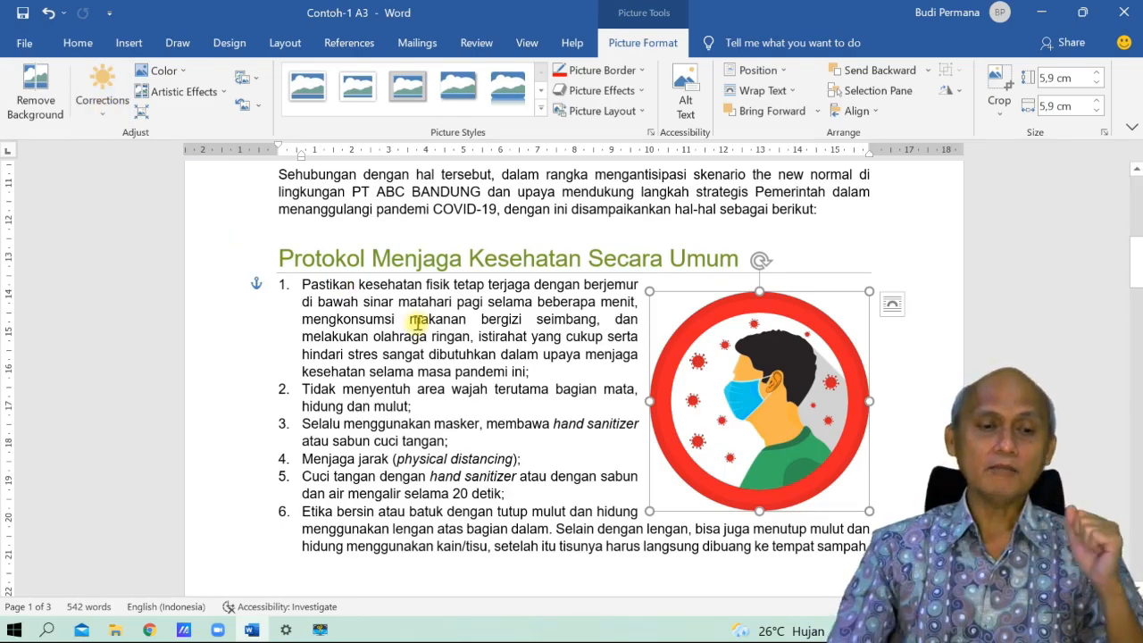
# - Try a light green recolor on the masked-person picture and revisit the color variations
pyautogui.click(186, 71)
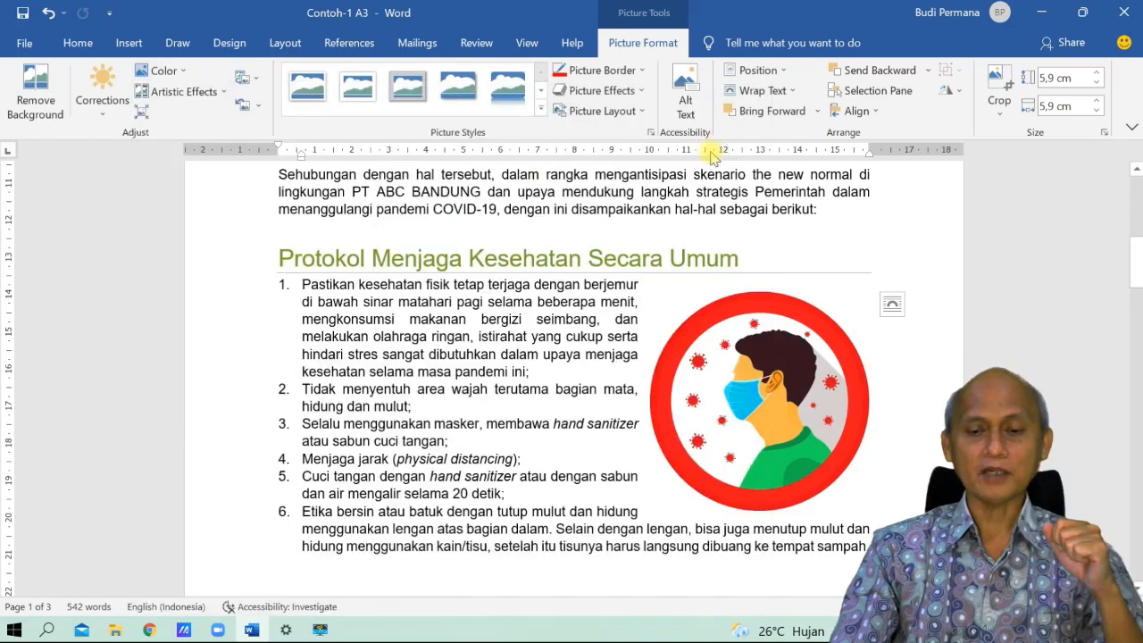
pyautogui.click(706, 157)
pyautogui.click(175, 72)
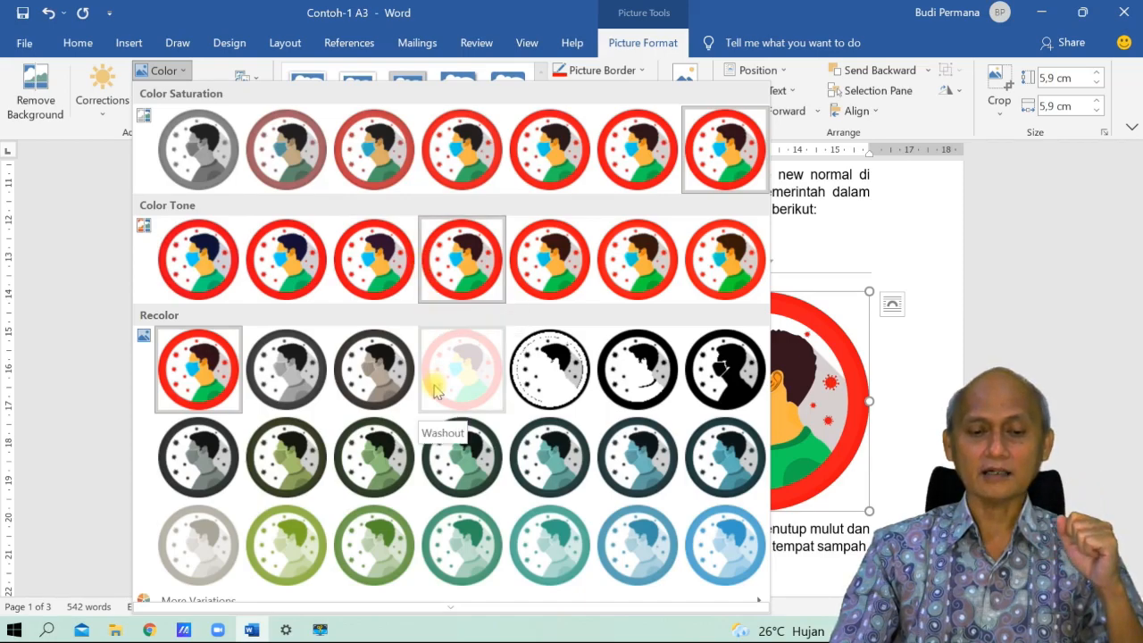
pyautogui.click(457, 548)
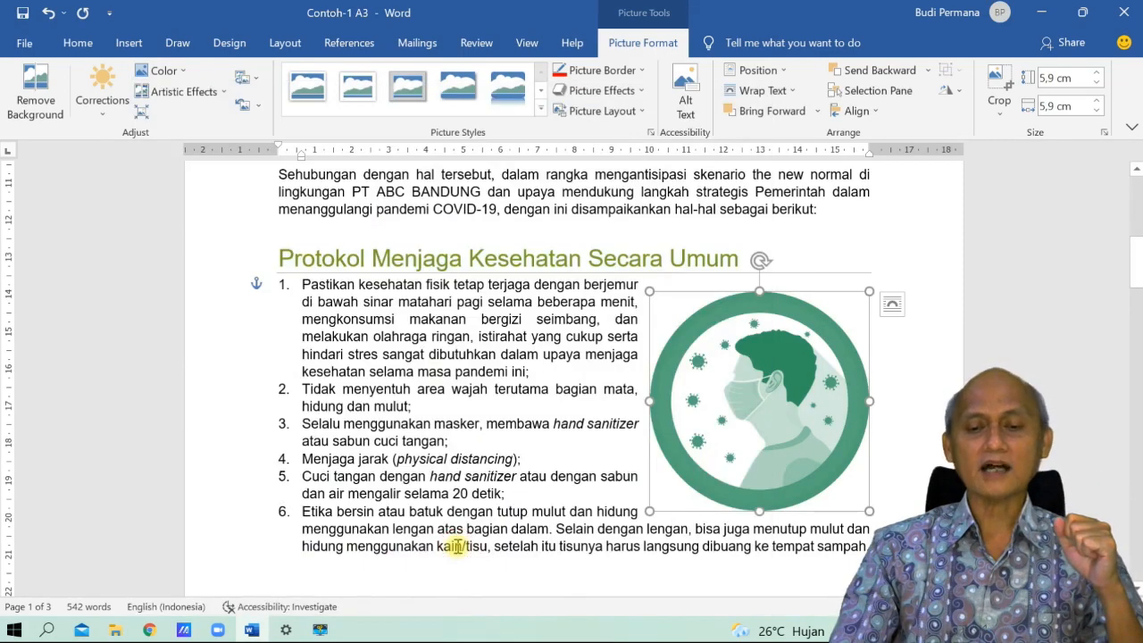
pyautogui.click(163, 70)
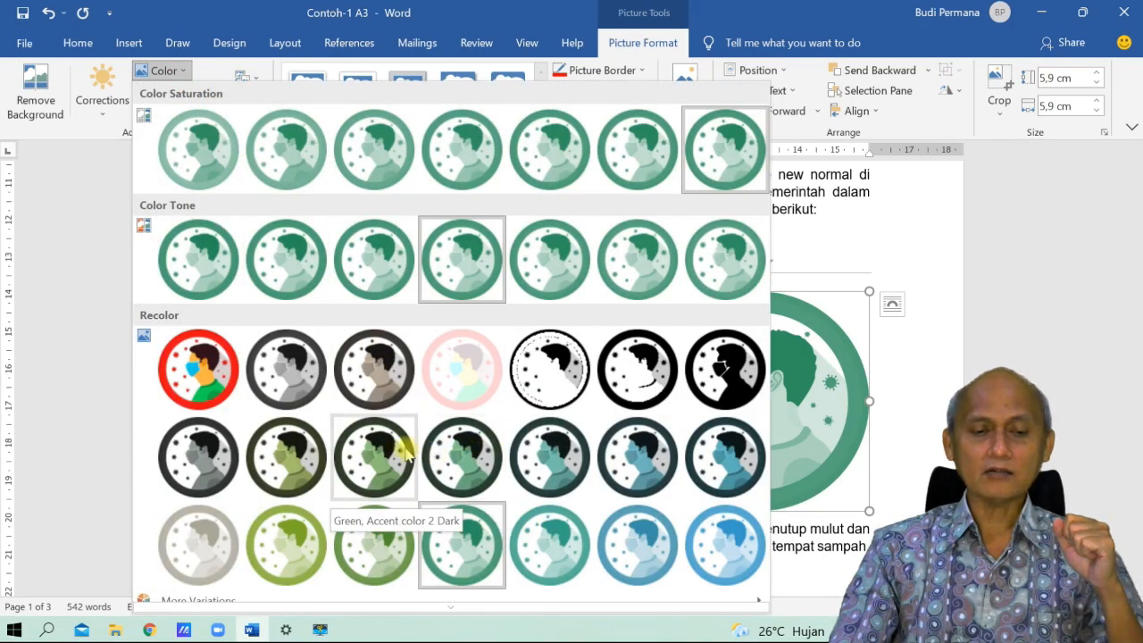
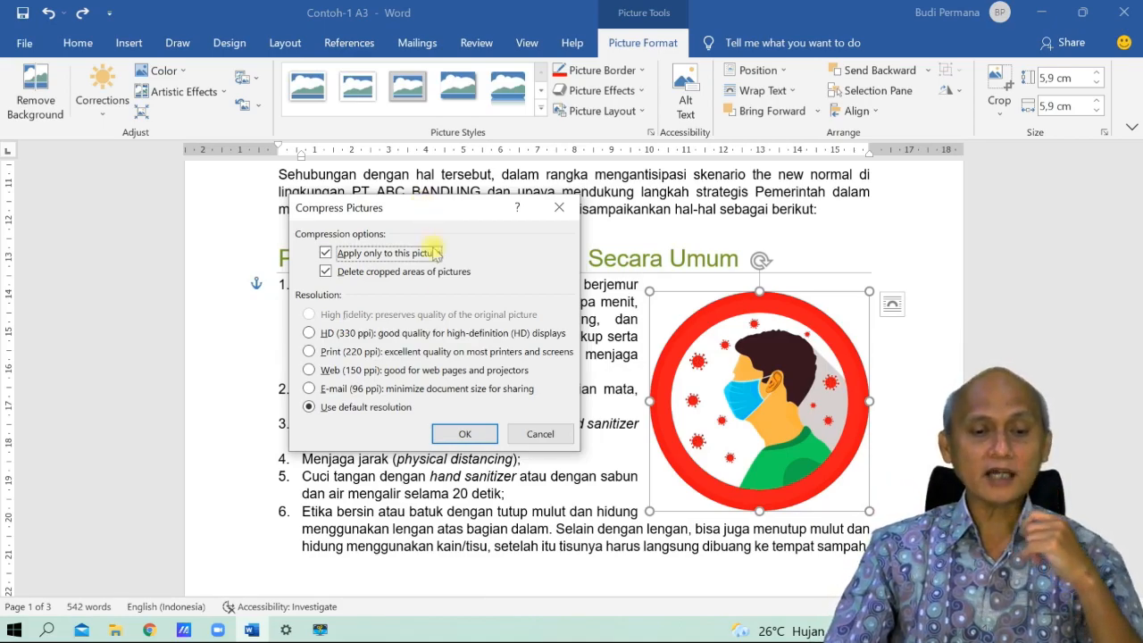
# - Compress only the masked-person picture at HD (330 ppi) resolution, with its cropped areas deleted, after trying the Print, Web and E-mail resolutions
pyautogui.click(310, 334)
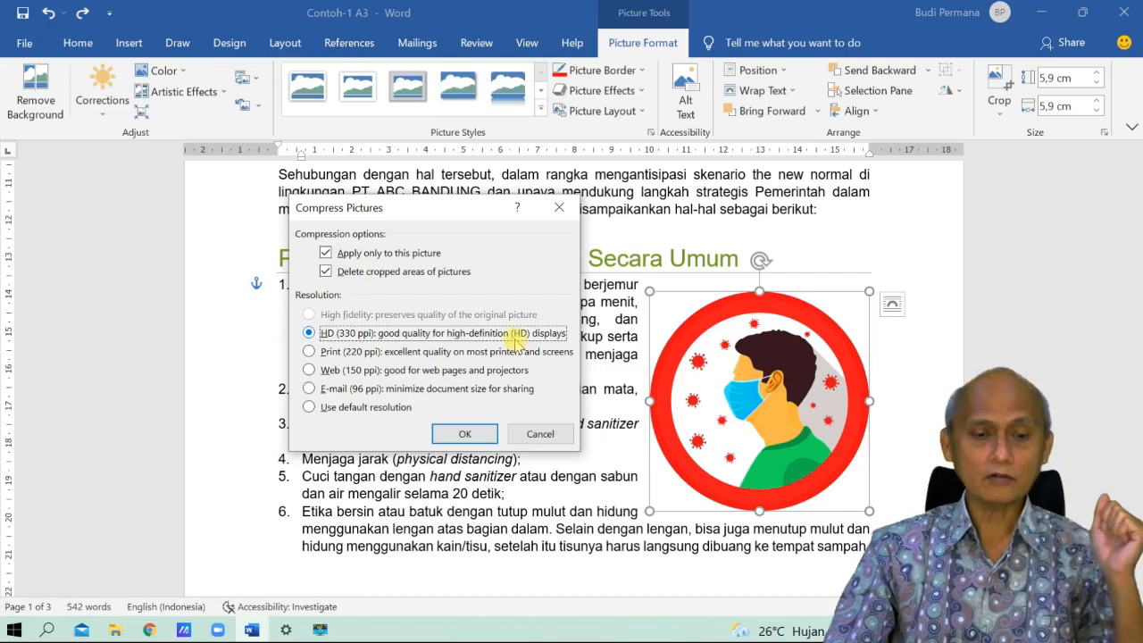
pyautogui.click(310, 352)
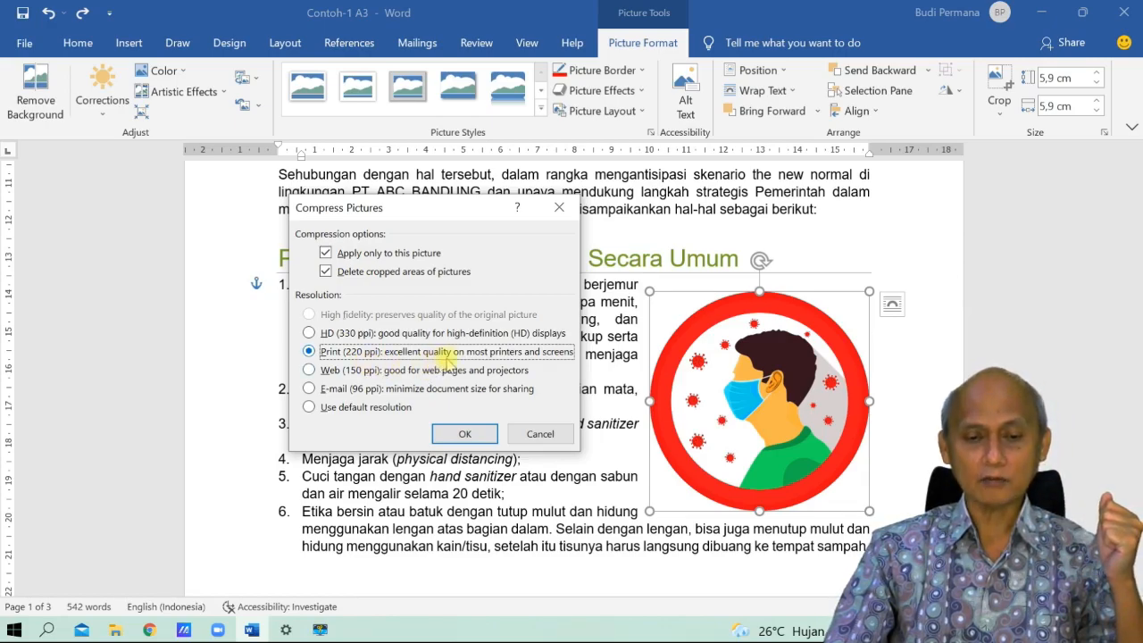
pyautogui.click(310, 370)
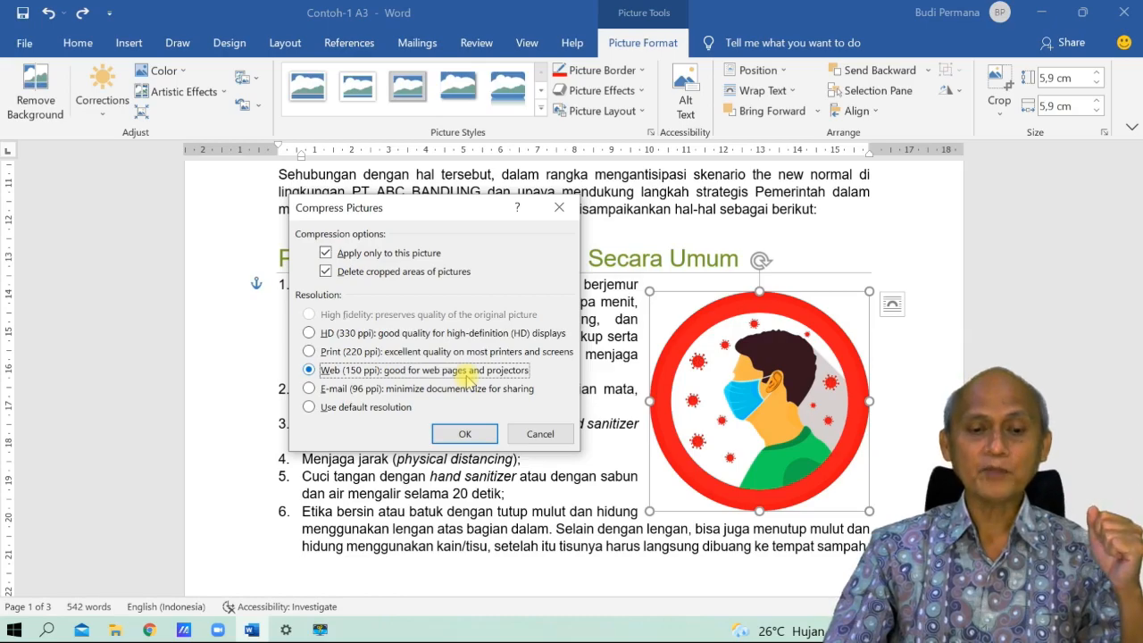
pyautogui.click(310, 389)
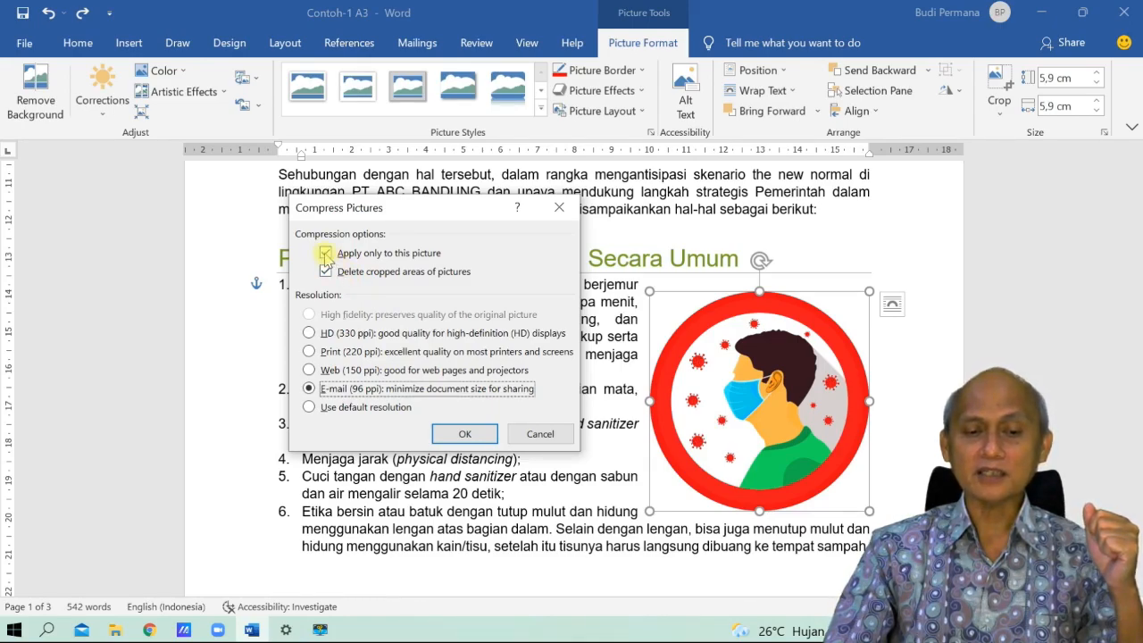
pyautogui.click(323, 334)
pyautogui.click(466, 434)
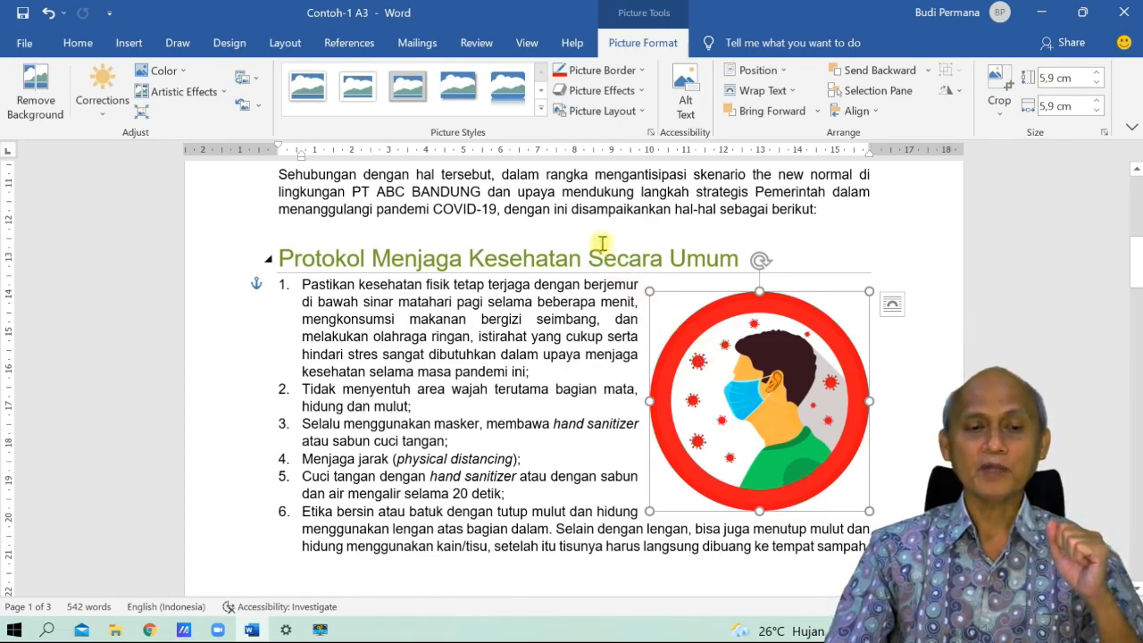
# - Replace the masked-person picture with the virus-and-fist image file pngwing.com (2) from the Downloads folder
pyautogui.click(259, 83)
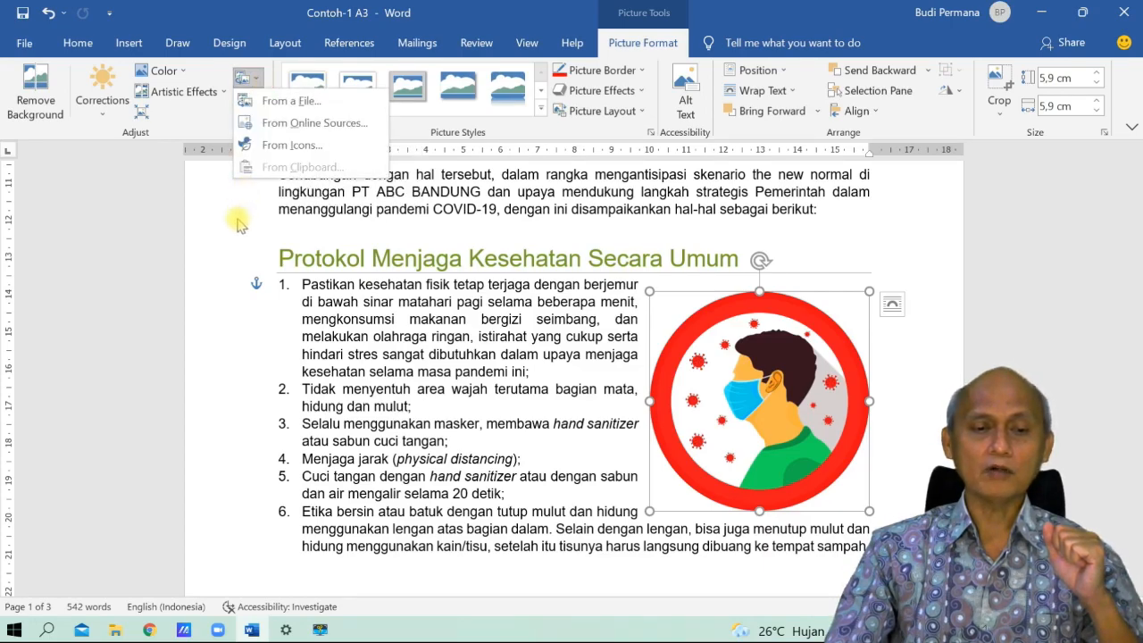
pyautogui.click(253, 80)
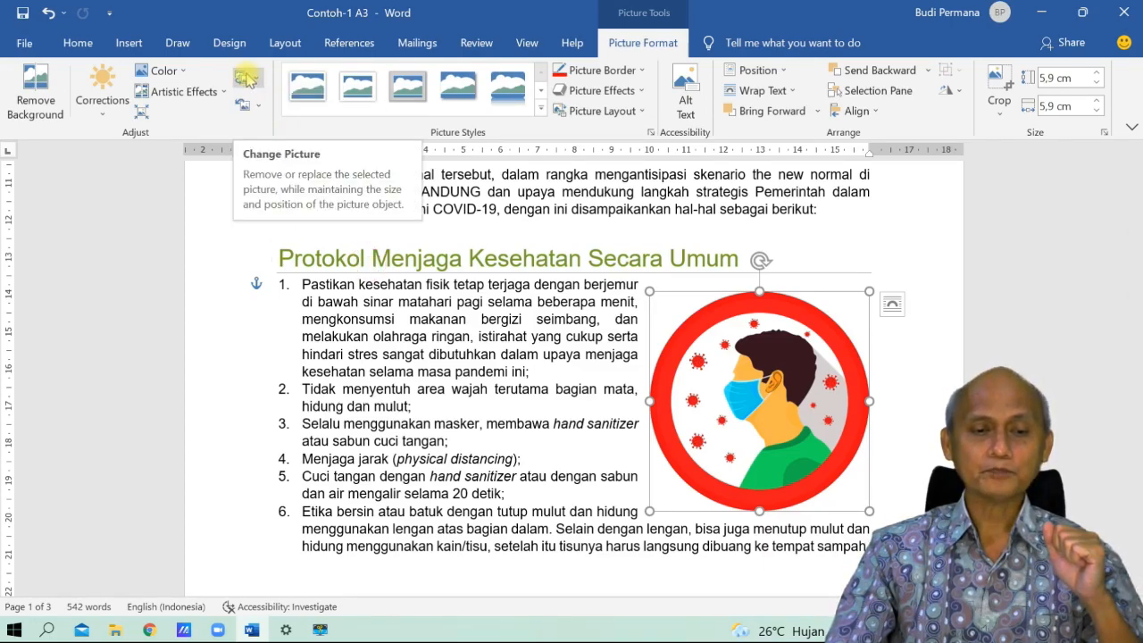
pyautogui.click(259, 82)
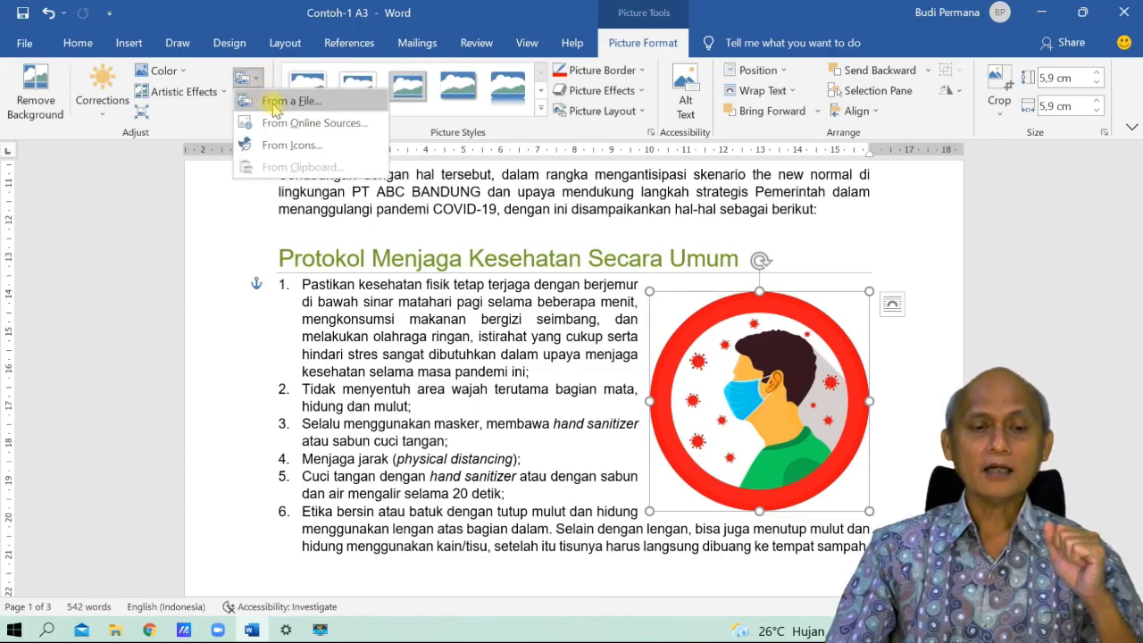
pyautogui.click(284, 100)
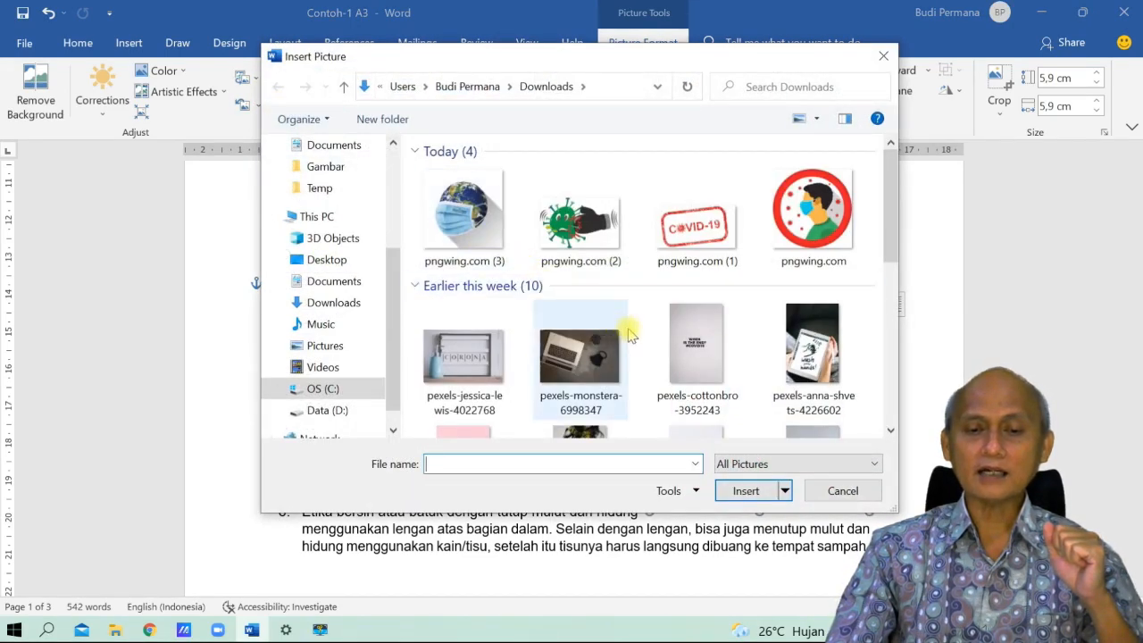
pyautogui.click(581, 234)
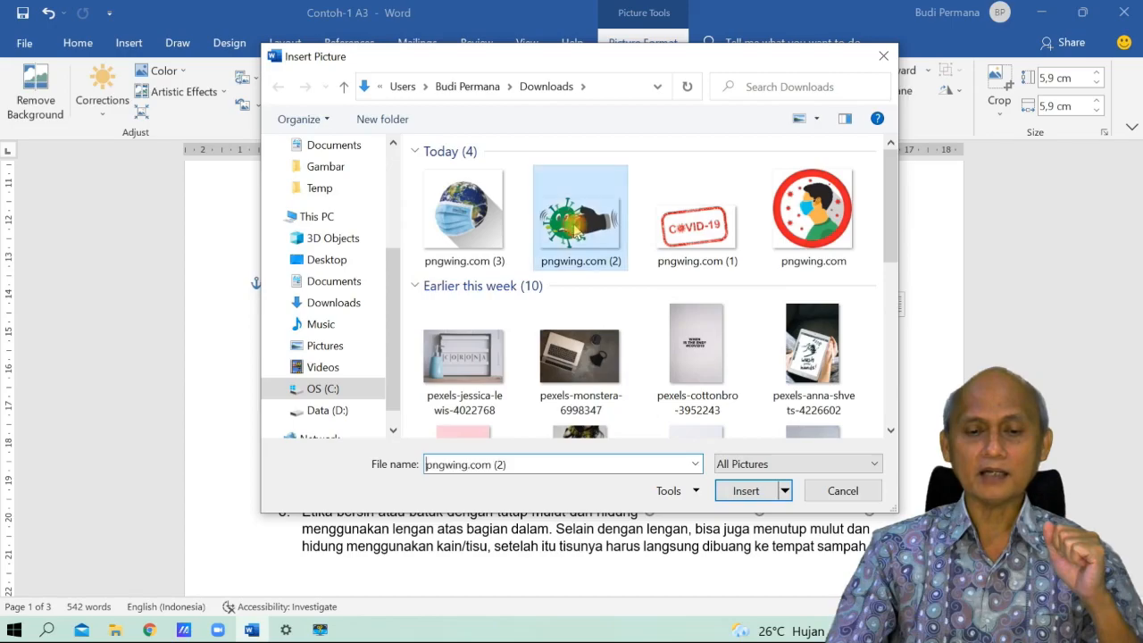
pyautogui.click(746, 490)
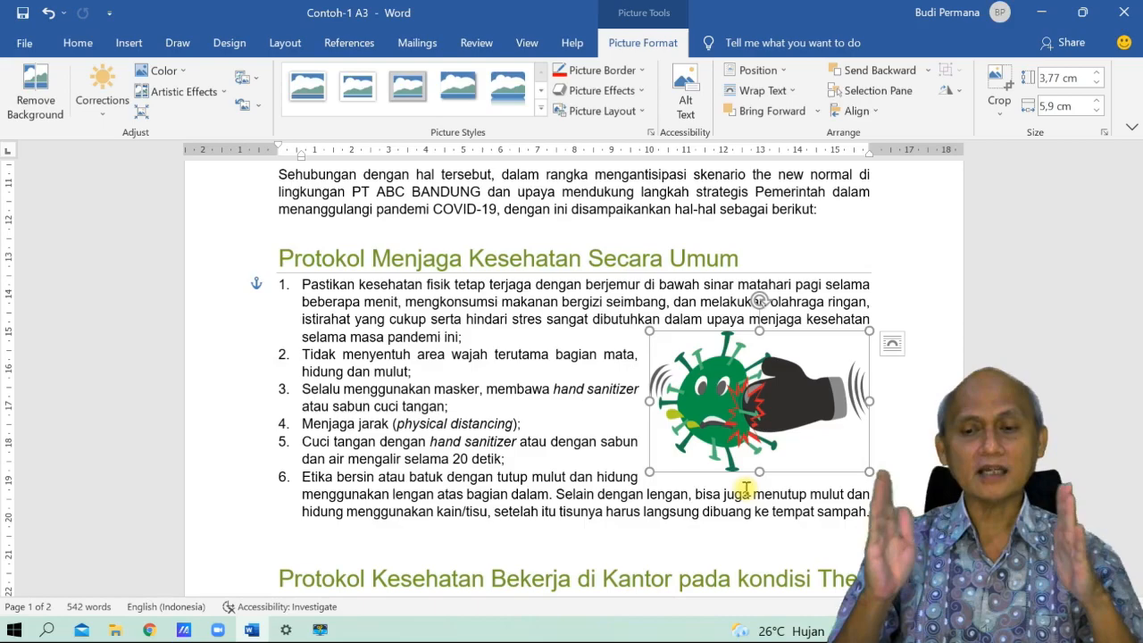
# - Replace the virus-and-fist picture with the COVID-19 stamp image file pngwing.com (1)
pyautogui.click(248, 78)
pyautogui.click(286, 102)
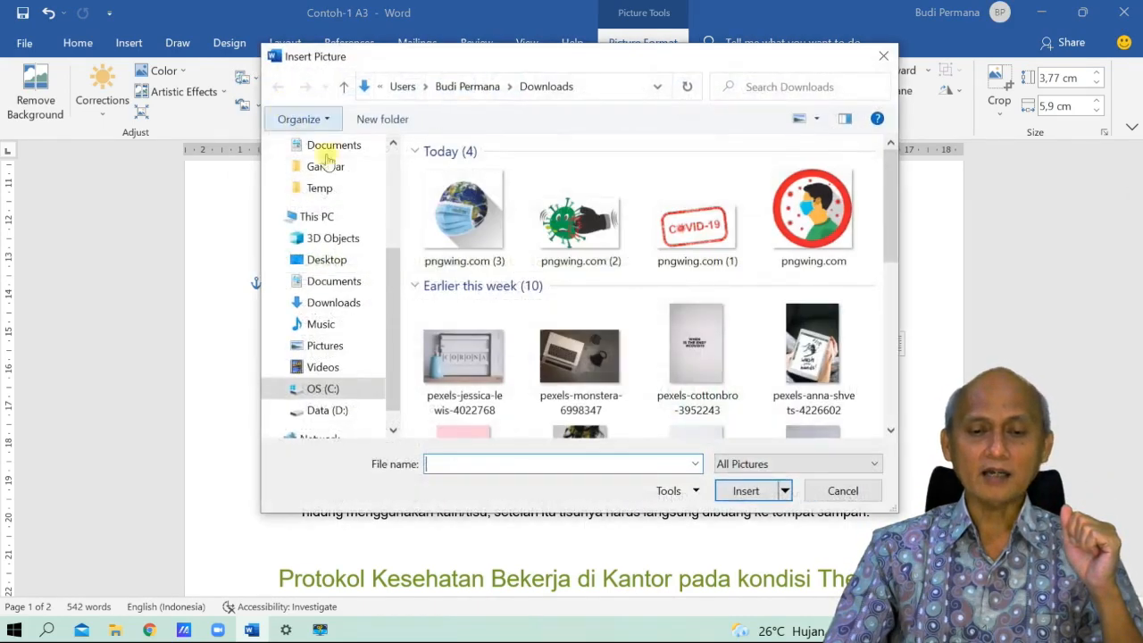
pyautogui.click(702, 229)
pyautogui.click(744, 490)
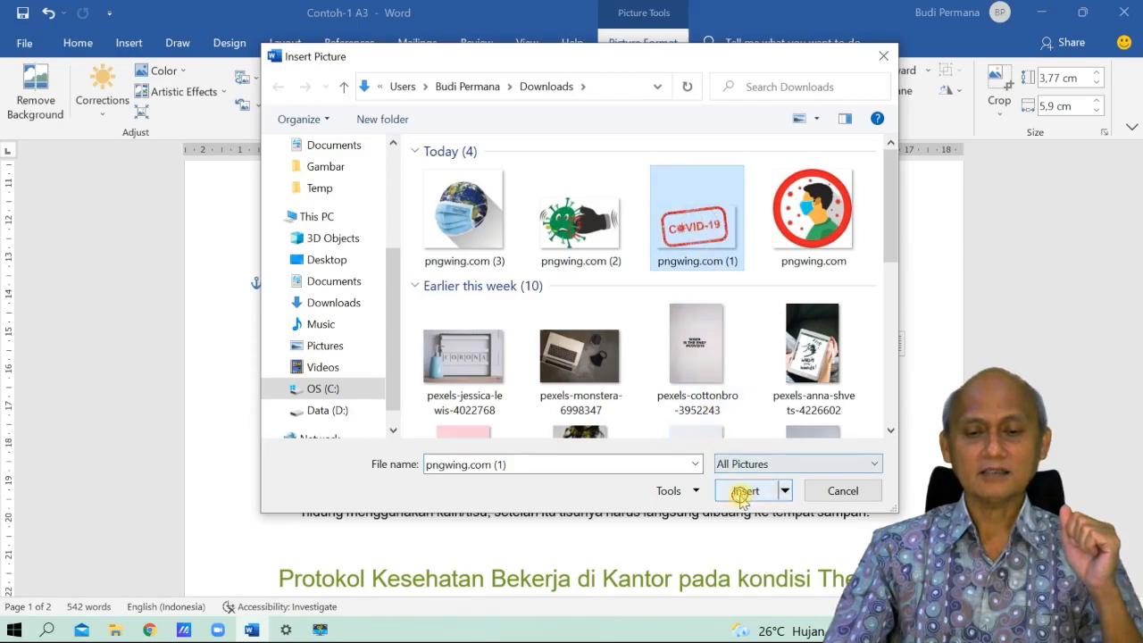
# - Replace the COVID-19 stamp picture with the orange "NOT TODAY #COVID19" photo pexels-cottonbro-3952231 from the Downloads folder
pyautogui.click(248, 78)
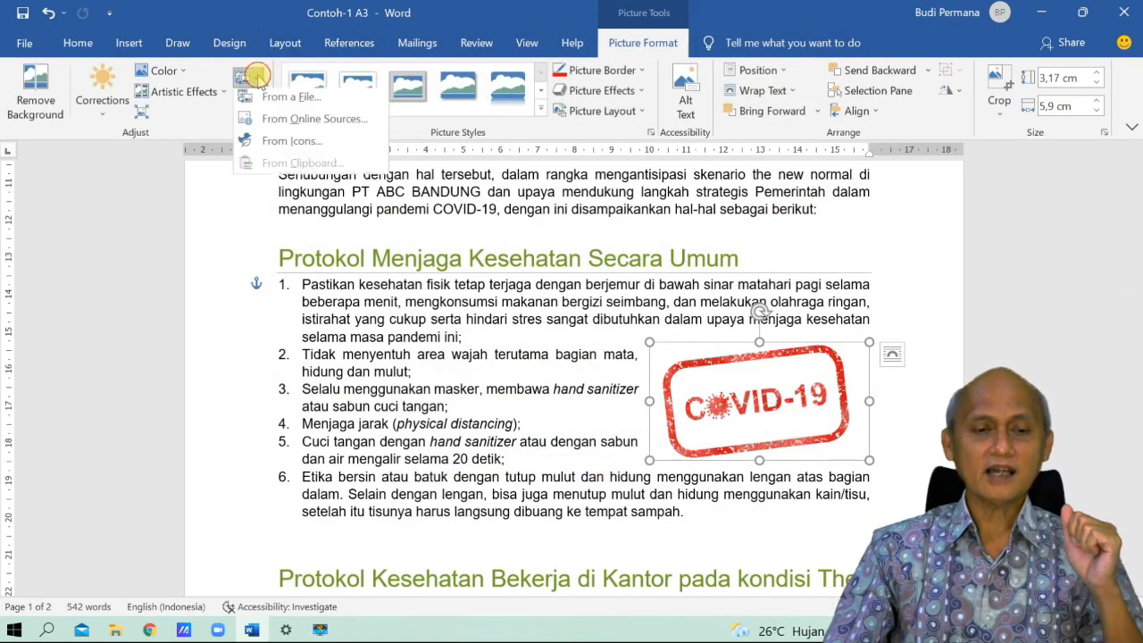
pyautogui.click(317, 103)
pyautogui.moveTo(892, 225); pyautogui.dragTo(890, 277)
pyautogui.scroll(-2, 625, 327)
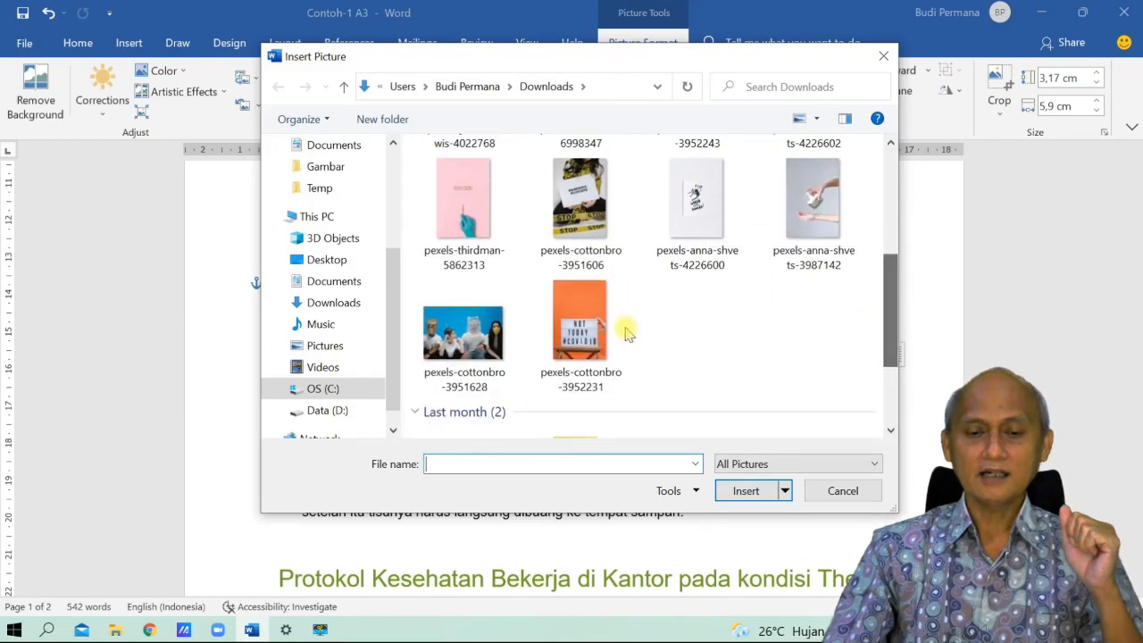
pyautogui.click(616, 327)
pyautogui.click(742, 494)
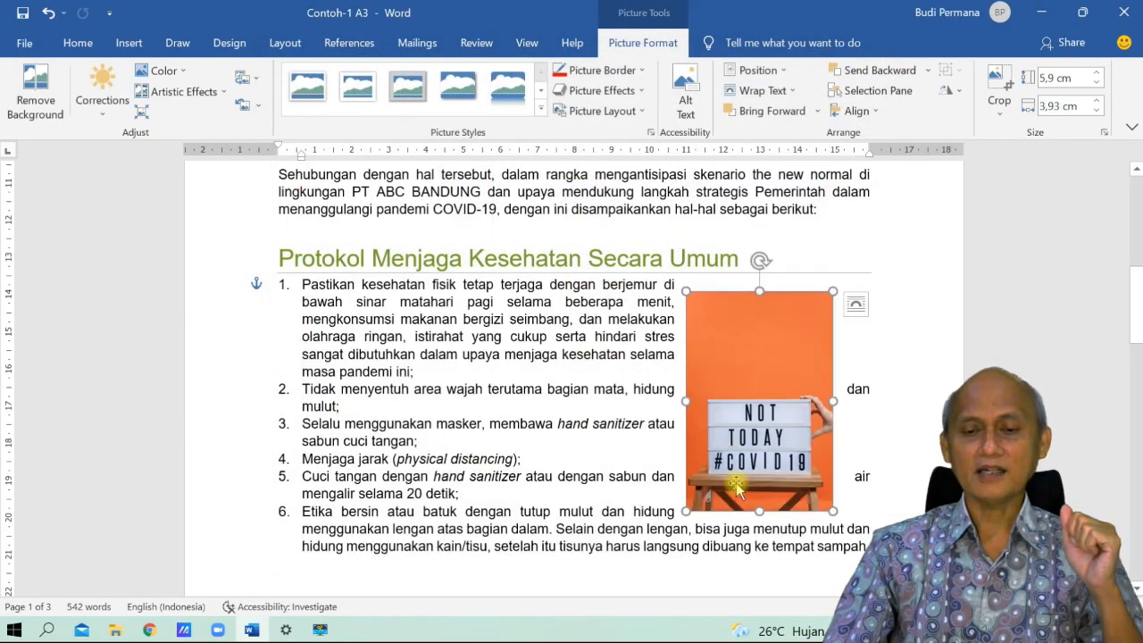
# - Enlarge the orange photo to about 7.5 cm high by 5 cm wide and align it with the text's right margin
pyautogui.moveTo(832, 510); pyautogui.dragTo(865, 530)
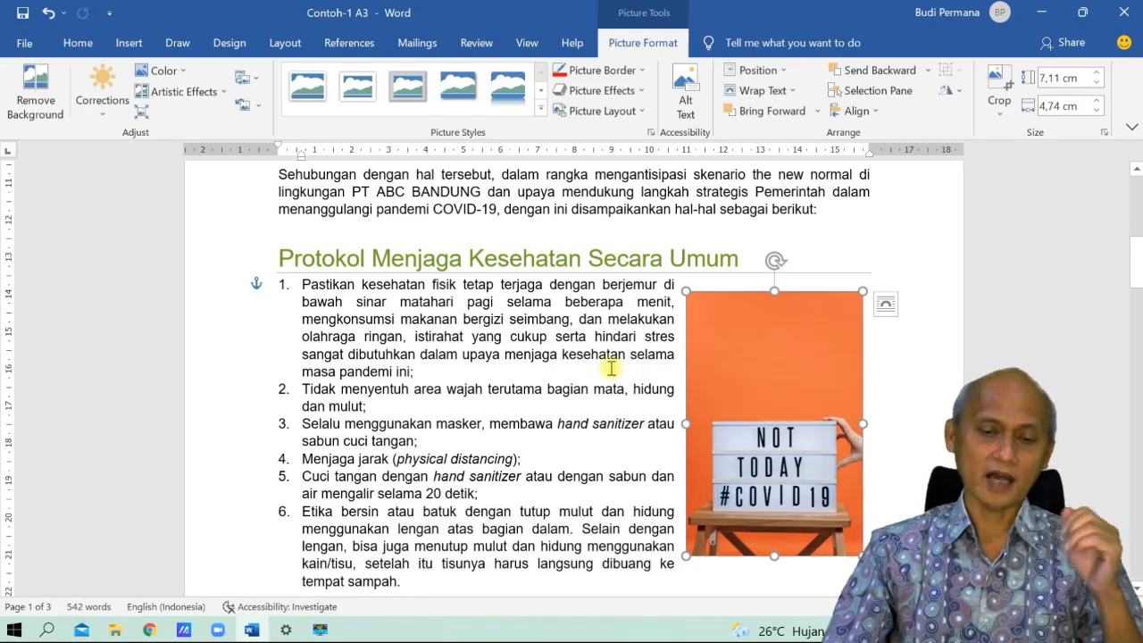
pyautogui.moveTo(686, 291); pyautogui.dragTo(677, 288)
pyautogui.moveTo(754, 345)
pyautogui.mouseDown()
pyautogui.moveTo(768, 369)
pyautogui.moveTo(760, 354)
pyautogui.mouseUp()
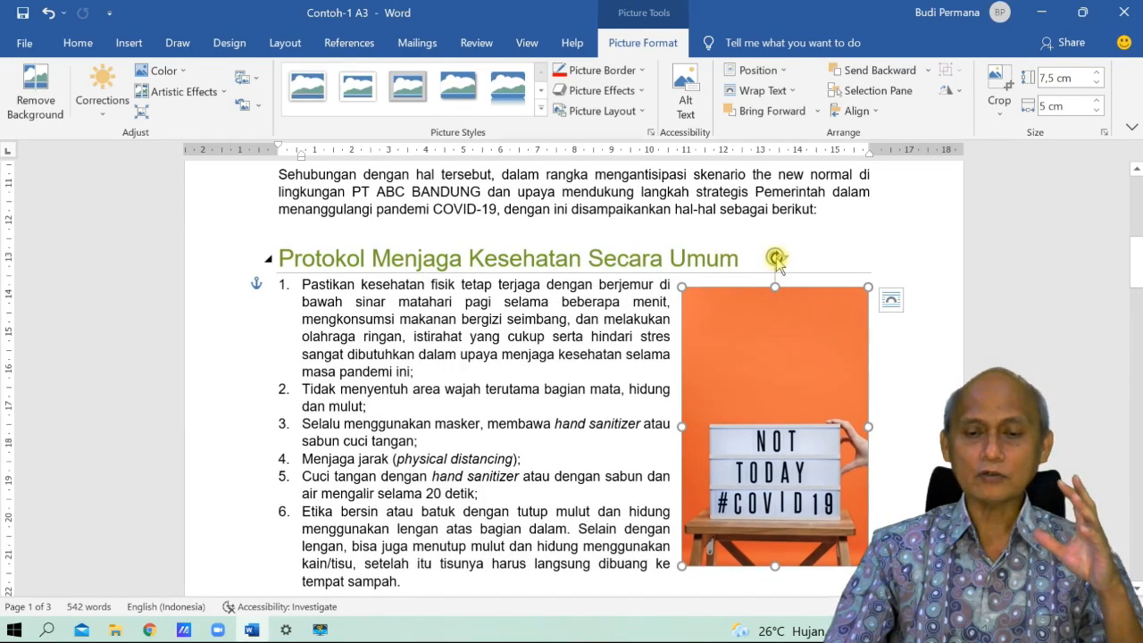
# - Try rotating the orange photo slightly clockwise, and turn it back upright
pyautogui.moveTo(776, 259); pyautogui.dragTo(792, 280)
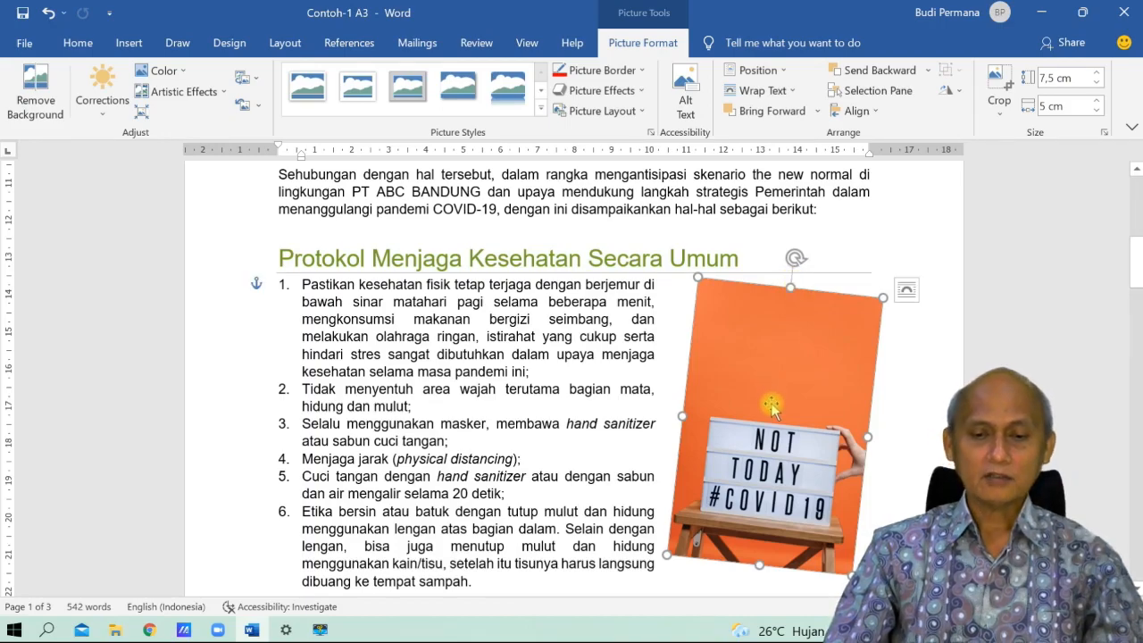
pyautogui.moveTo(794, 256); pyautogui.dragTo(775, 256)
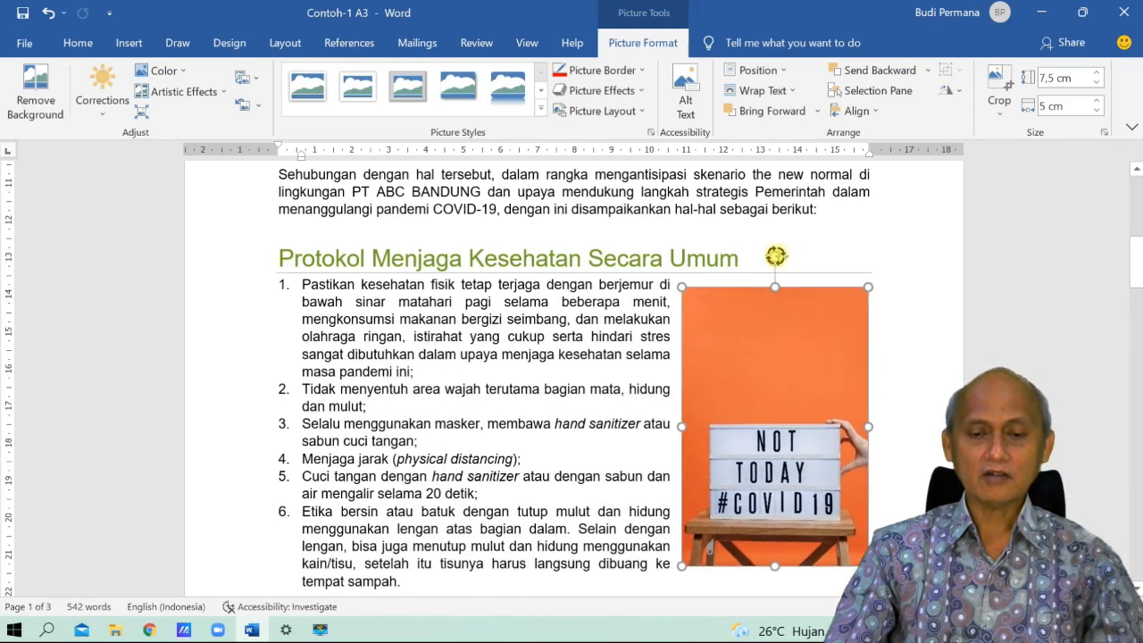
# - Move the orange photo to the middle of the numbered list and set its text wrapping to Tight
pyautogui.moveTo(777, 355); pyautogui.dragTo(590, 365)
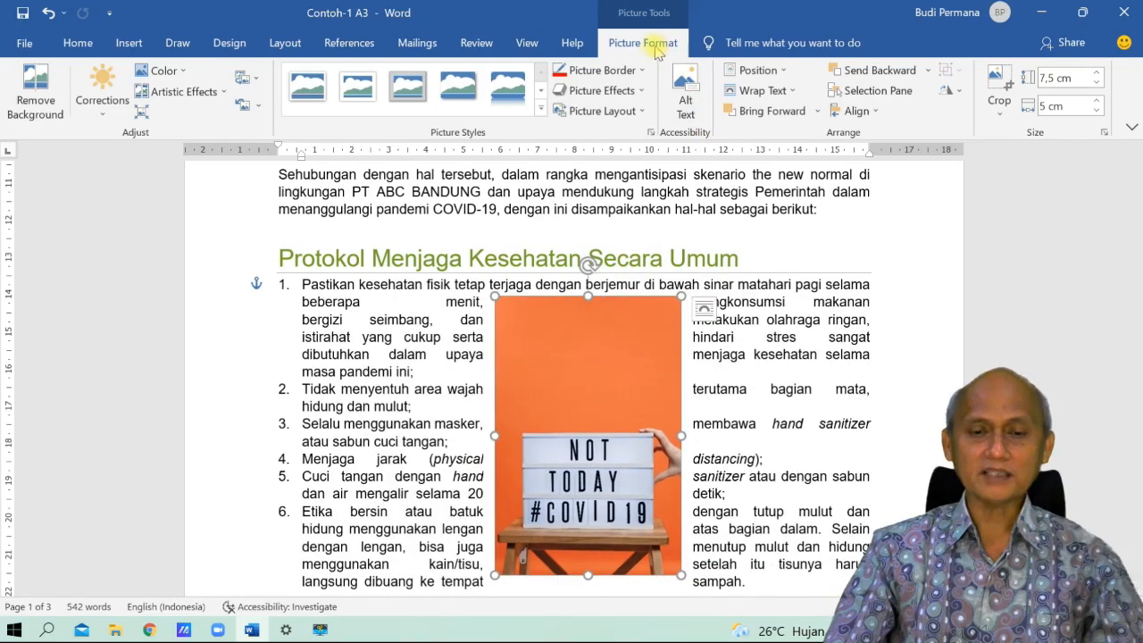
pyautogui.click(794, 93)
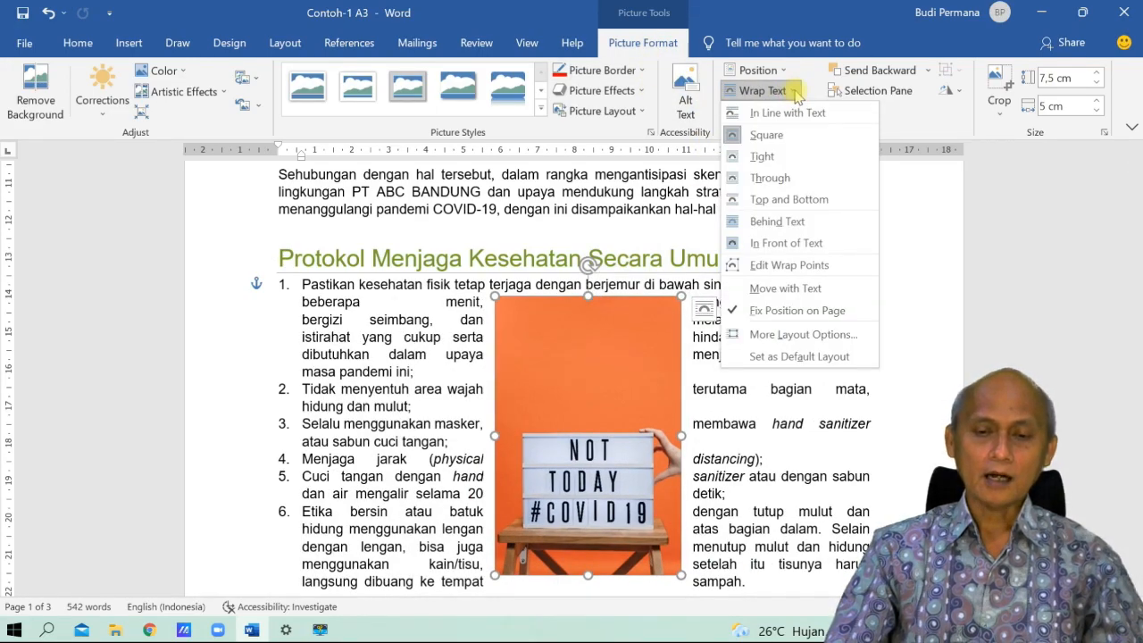
pyautogui.click(766, 156)
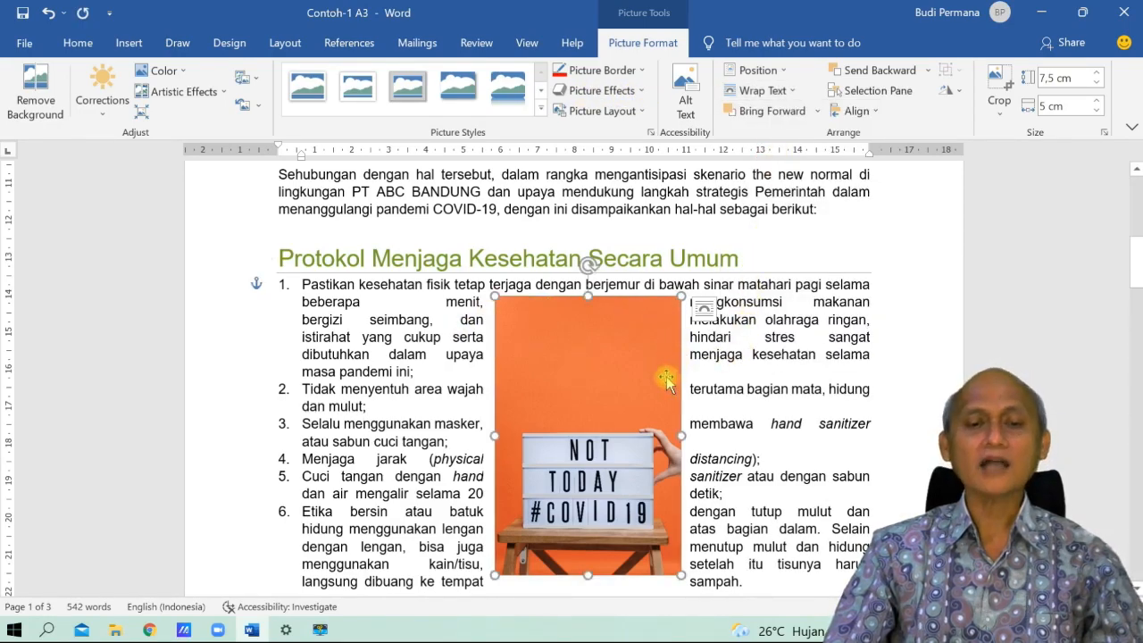
# - Preview the Drop Shadow Rectangle picture style on the orange photo without applying it
pyautogui.click(540, 108)
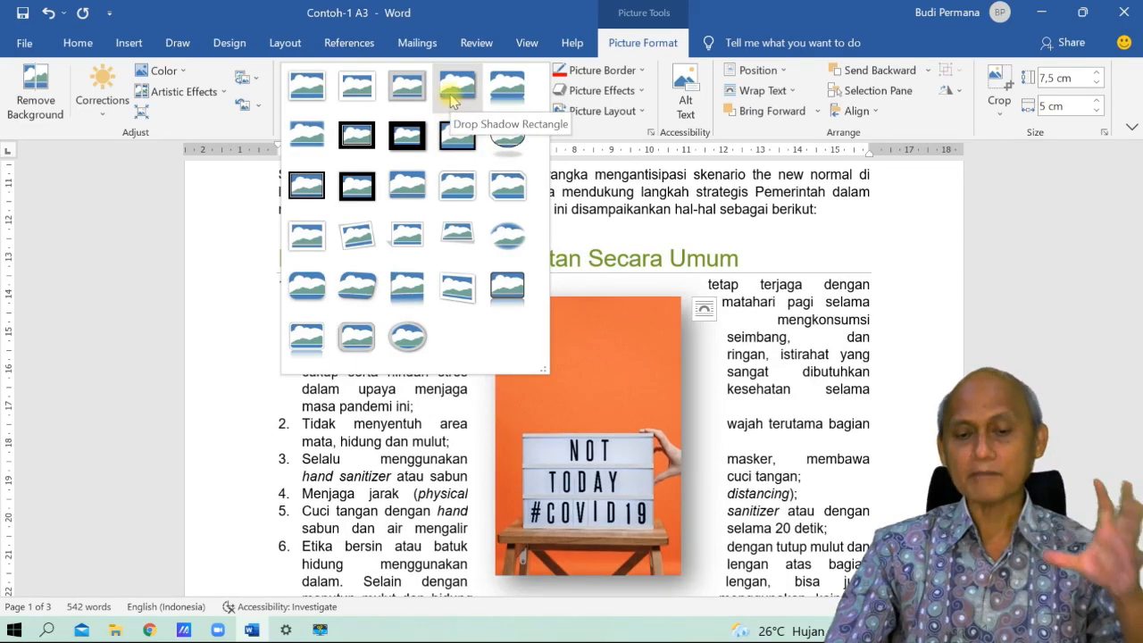
pyautogui.click(768, 331)
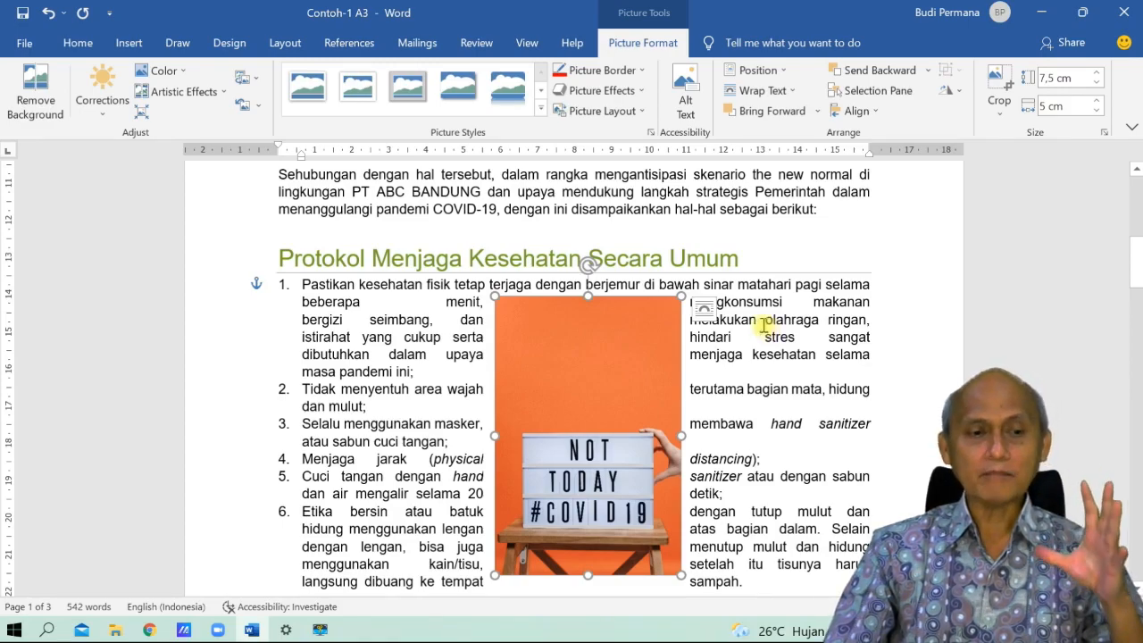
# - Remove the orange photo's background, keeping the automatically detected lightbox sign area
pyautogui.scroll(-1, 754, 356)
pyautogui.scroll(-1, 755, 356)
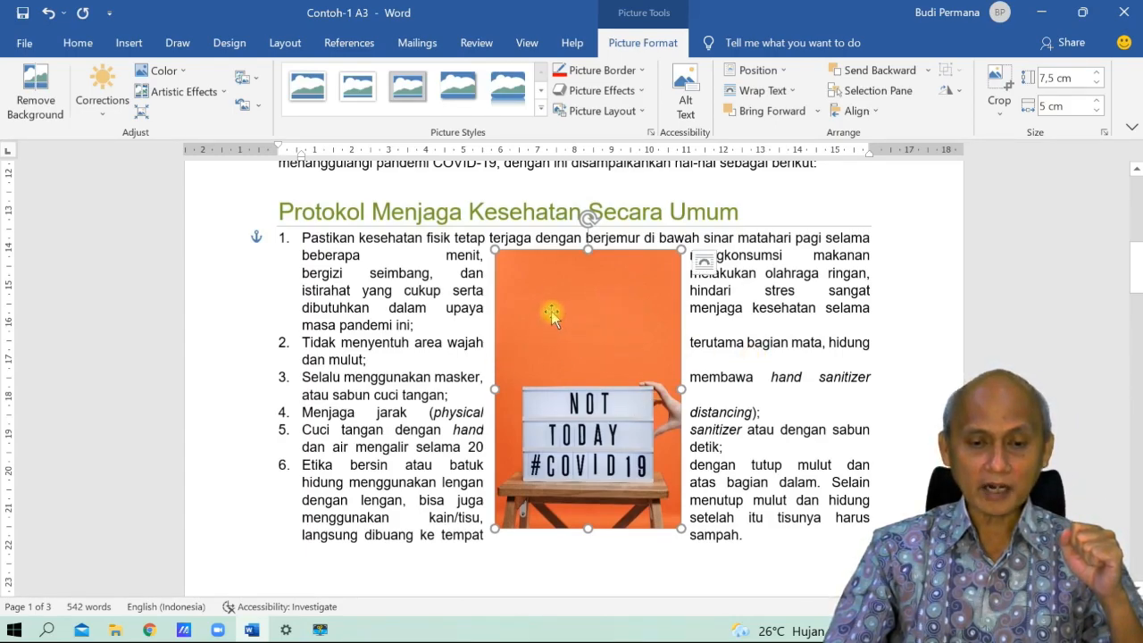
pyautogui.click(36, 97)
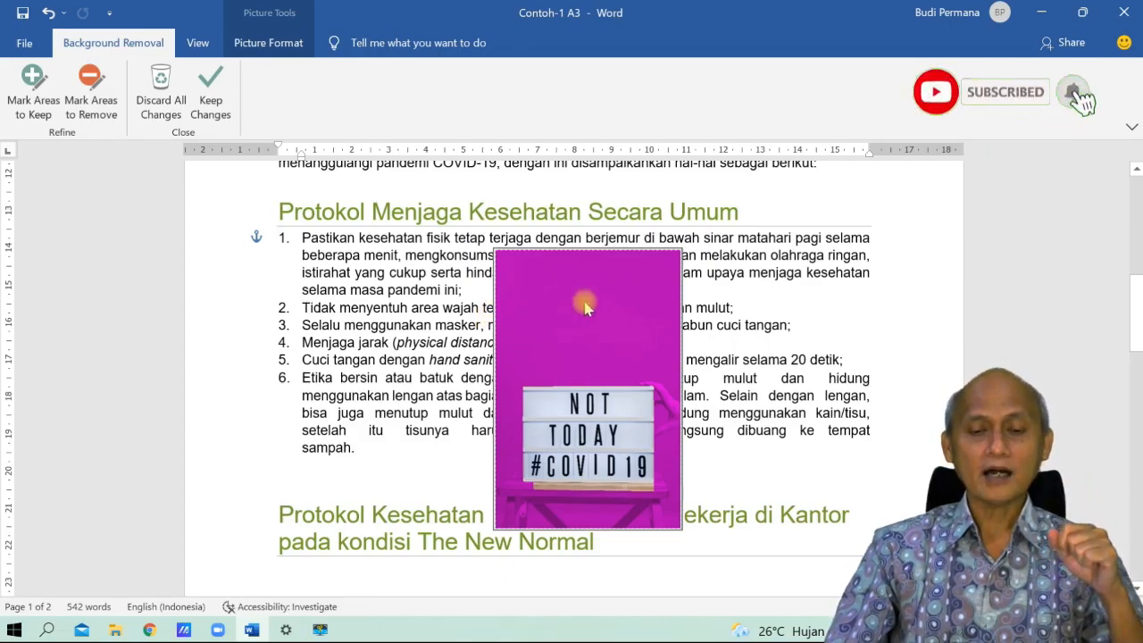
pyautogui.click(211, 82)
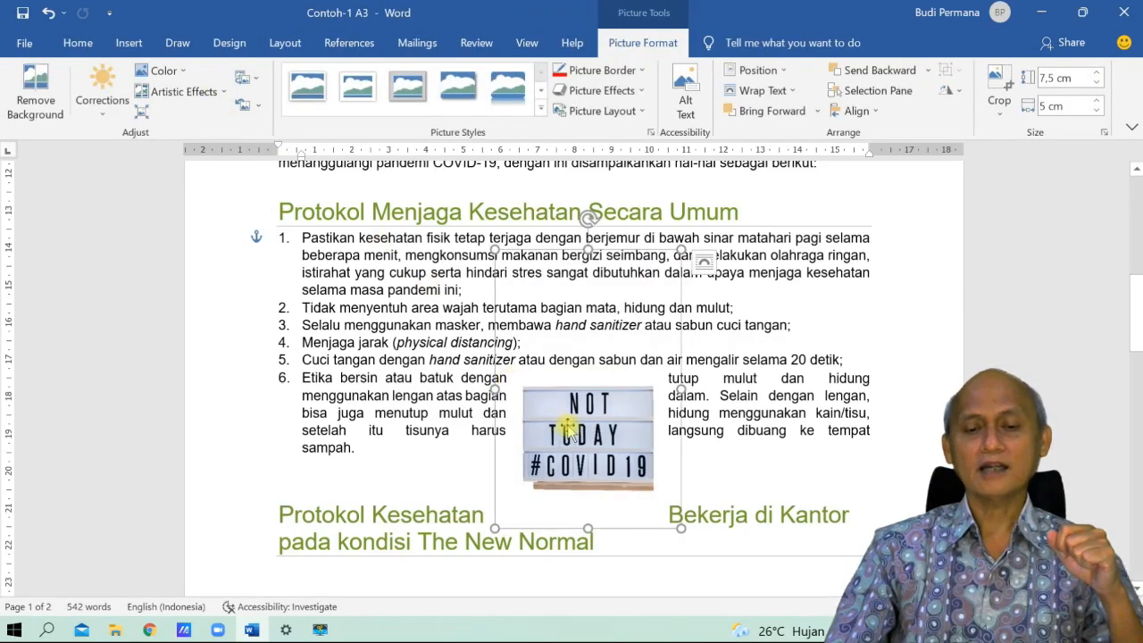
# - Move the lightbox sign picture beside the right margin of the numbered list and set its text wrapping to Square
pyautogui.moveTo(577, 423); pyautogui.dragTo(764, 391)
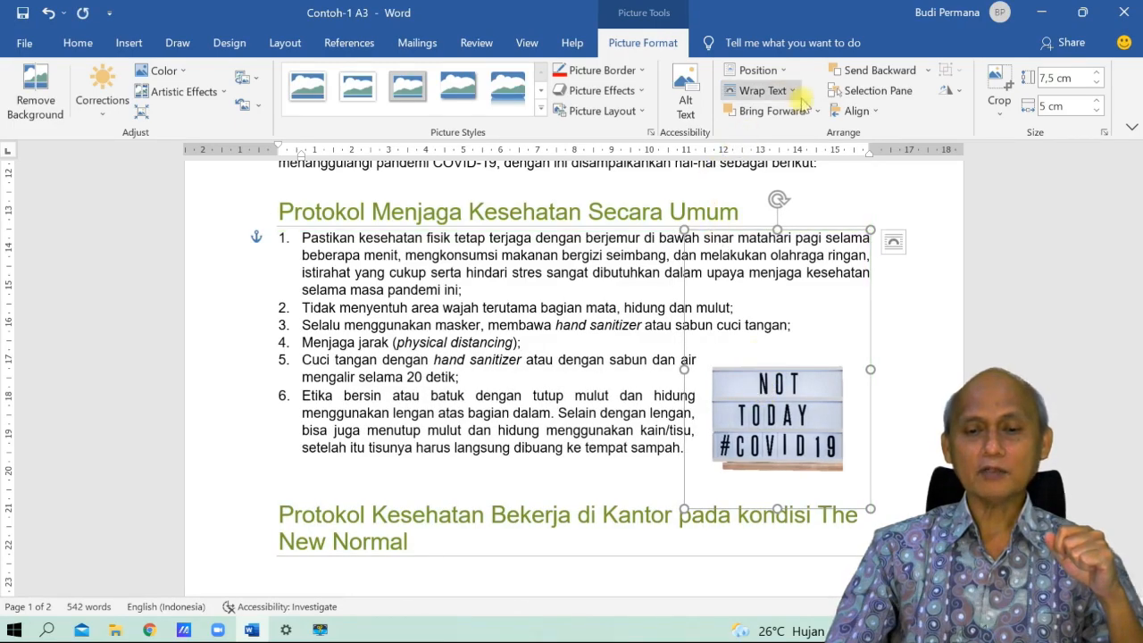
pyautogui.click(795, 93)
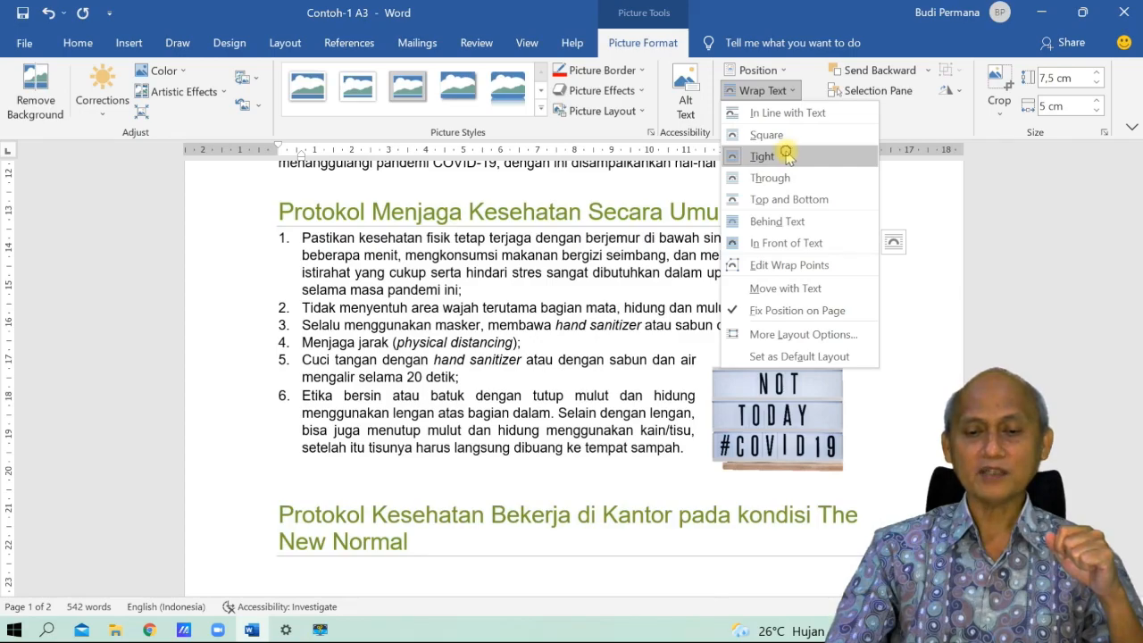
pyautogui.click(786, 156)
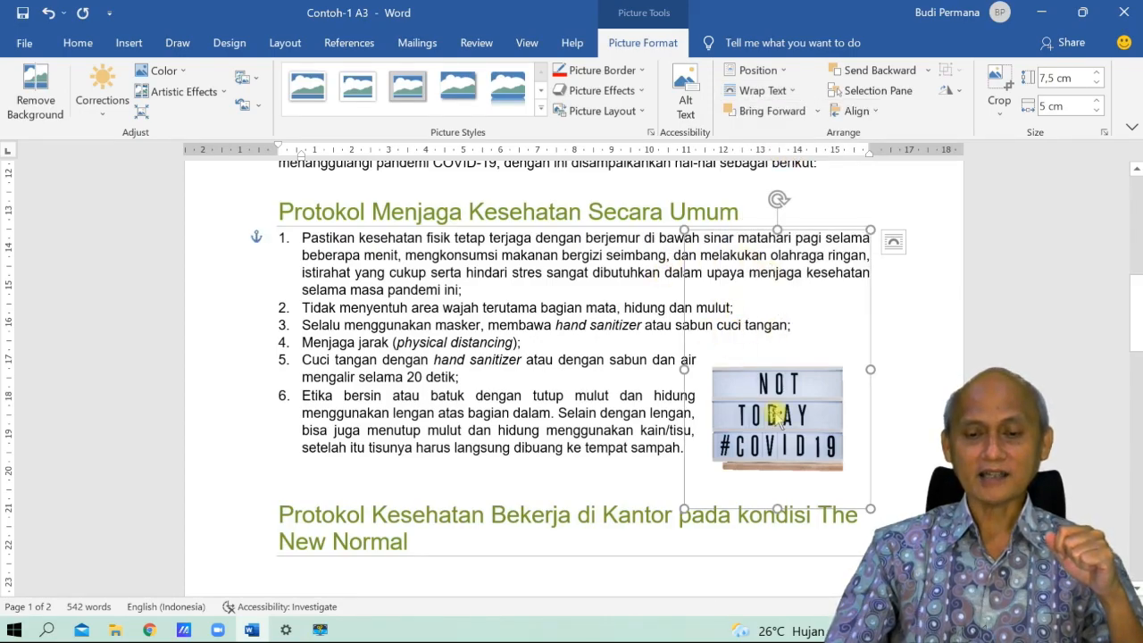
pyautogui.moveTo(779, 398)
pyautogui.mouseDown()
pyautogui.moveTo(485, 419)
pyautogui.moveTo(510, 393)
pyautogui.moveTo(605, 361)
pyautogui.moveTo(615, 409)
pyautogui.moveTo(780, 381)
pyautogui.mouseUp()
pyautogui.click(760, 90)
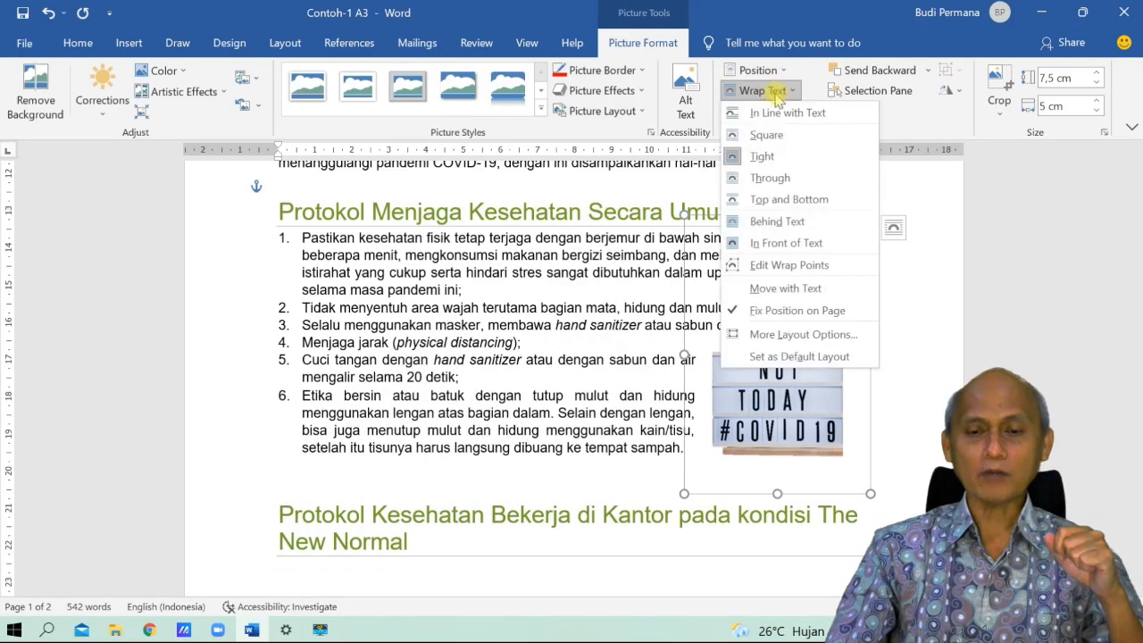
pyautogui.click(760, 134)
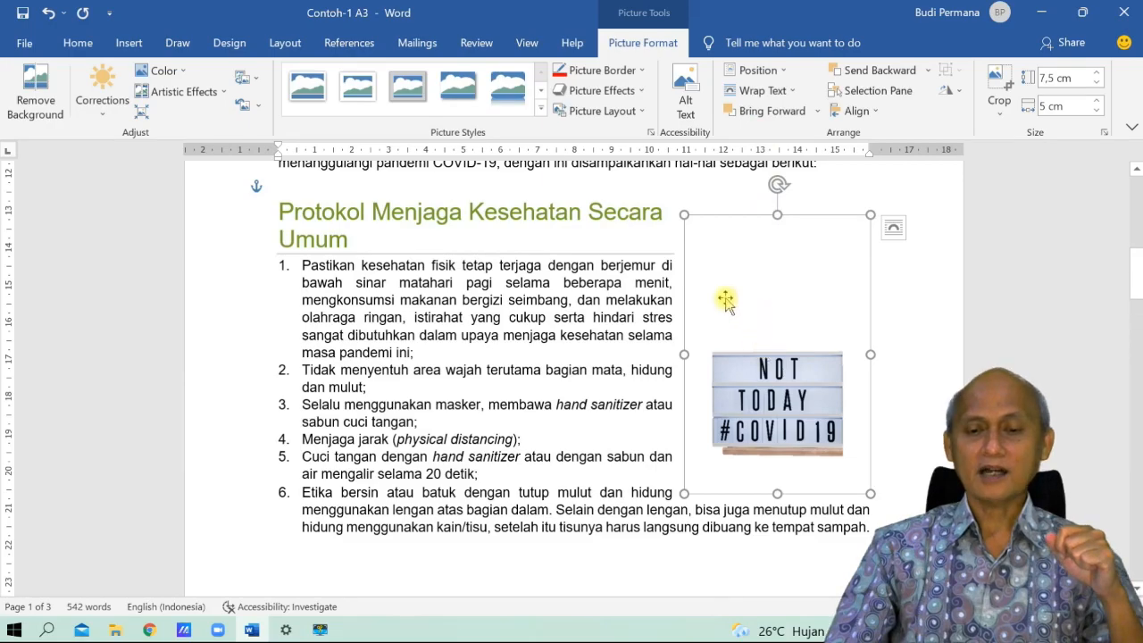
pyautogui.moveTo(760, 296); pyautogui.dragTo(761, 312)
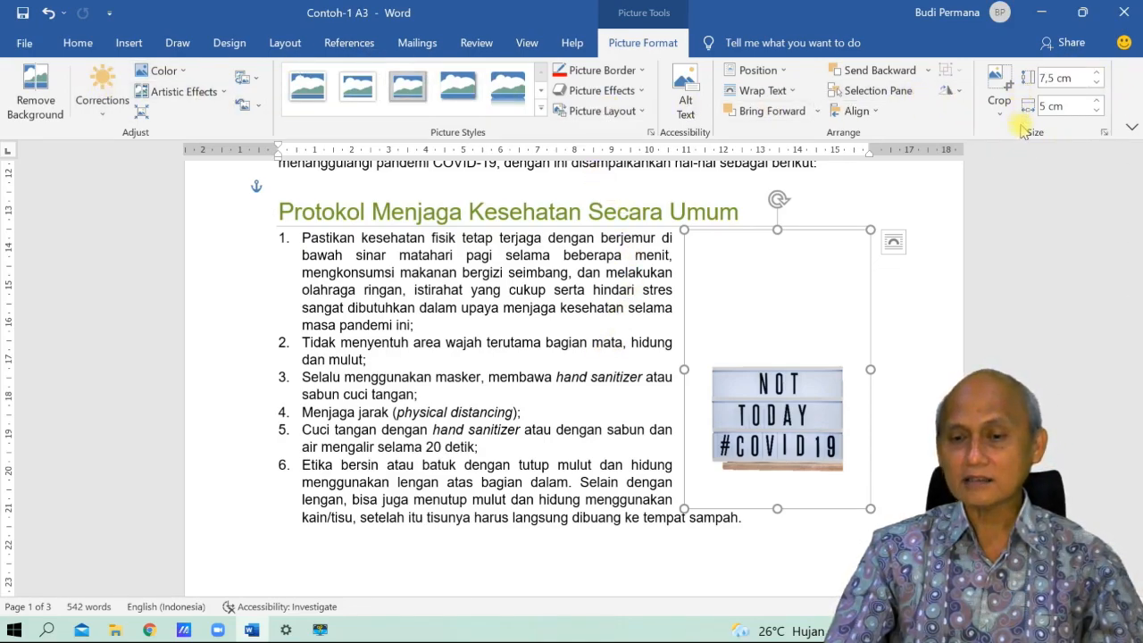
# - Crop away the empty area above the lightbox sign in the picture
pyautogui.click(999, 82)
pyautogui.moveTo(781, 247); pyautogui.dragTo(775, 359)
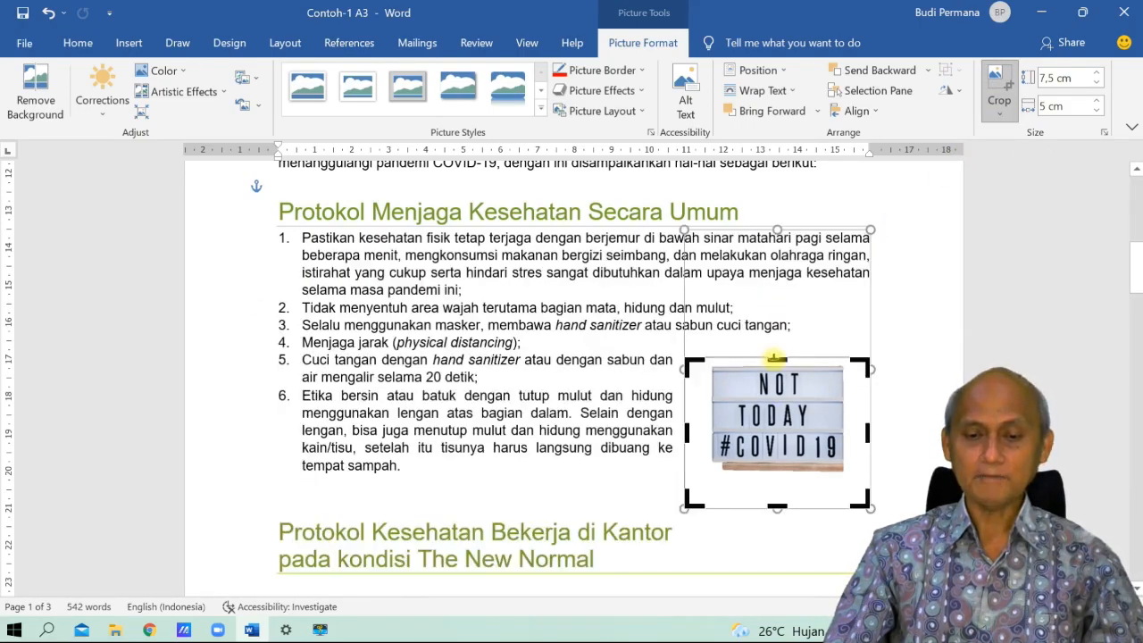
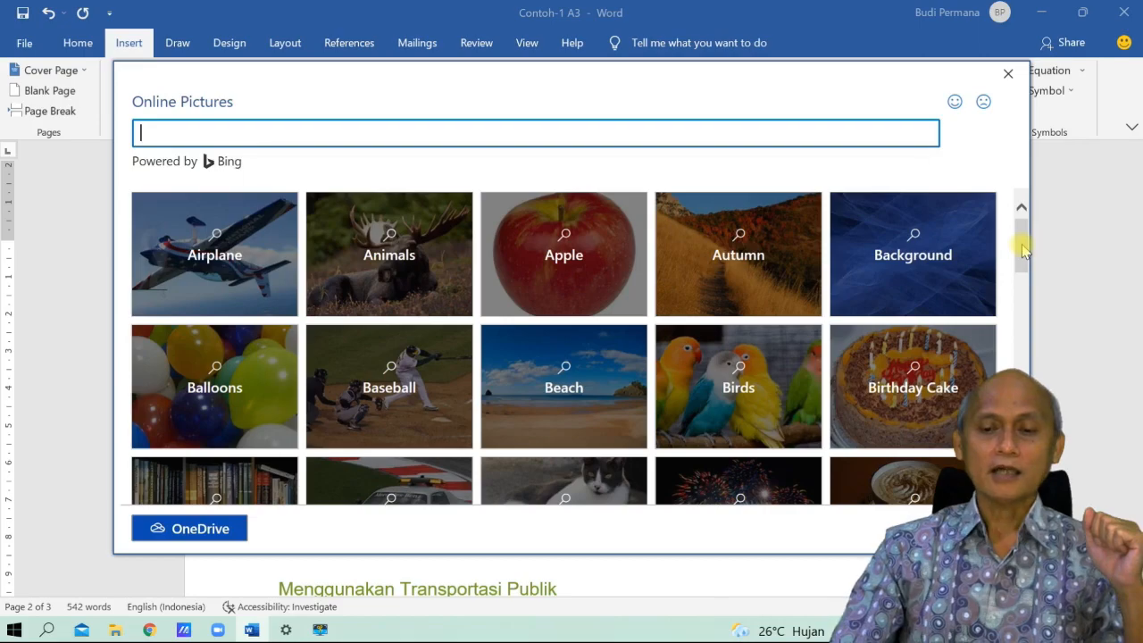
# - Browse the online picture categories and look through the School pictures
pyautogui.moveTo(1023, 252); pyautogui.dragTo(1045, 236)
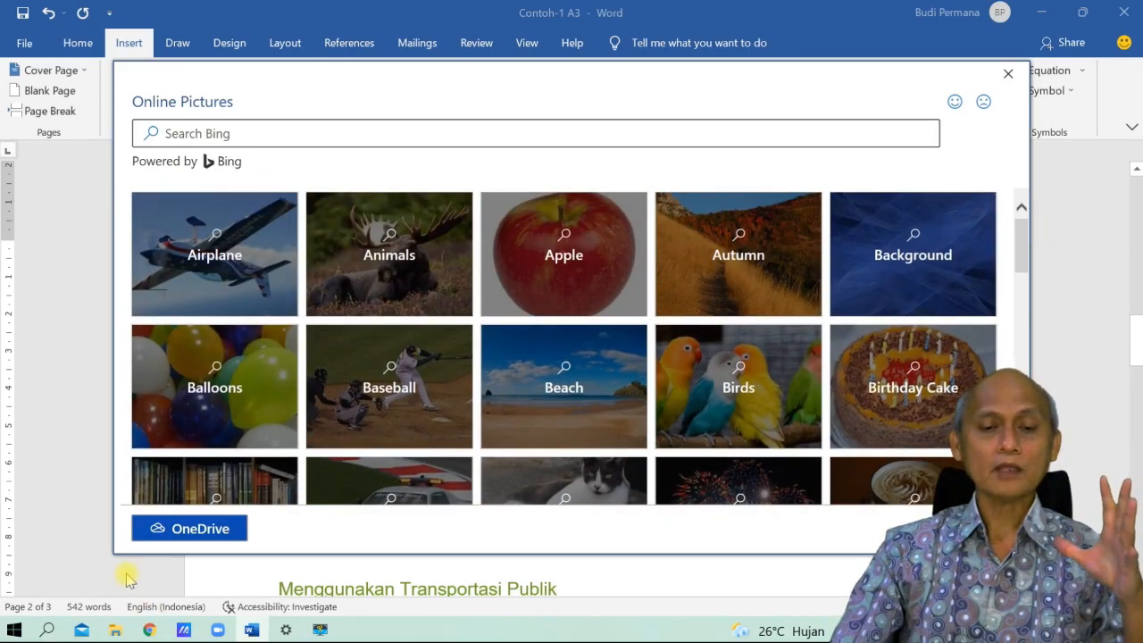
pyautogui.moveTo(1022, 243); pyautogui.dragTo(1000, 398)
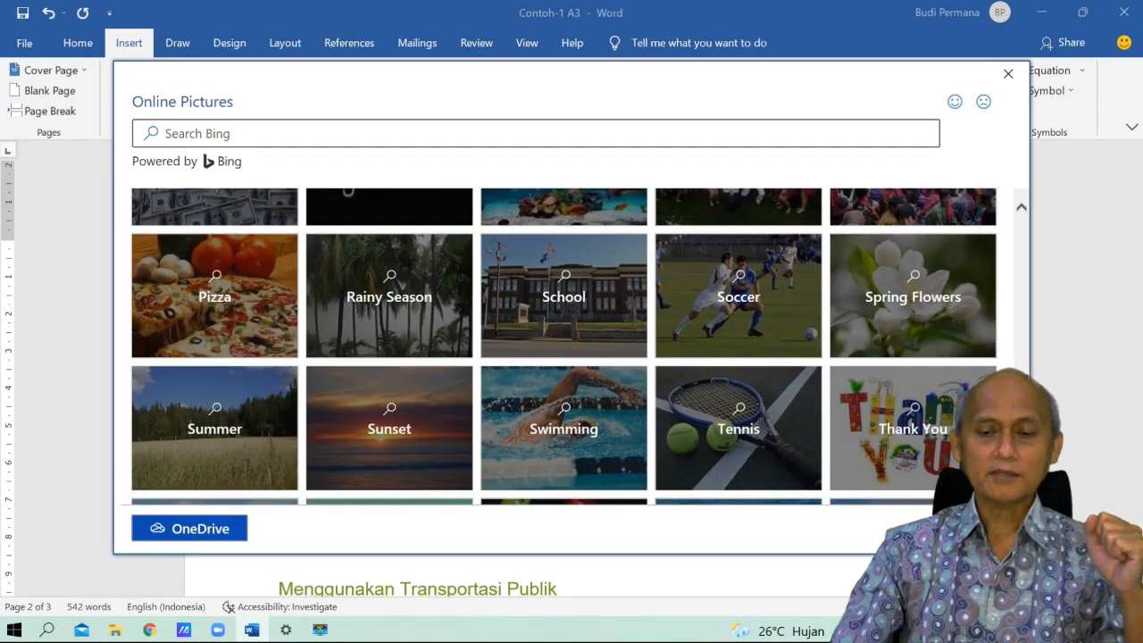
pyautogui.click(560, 289)
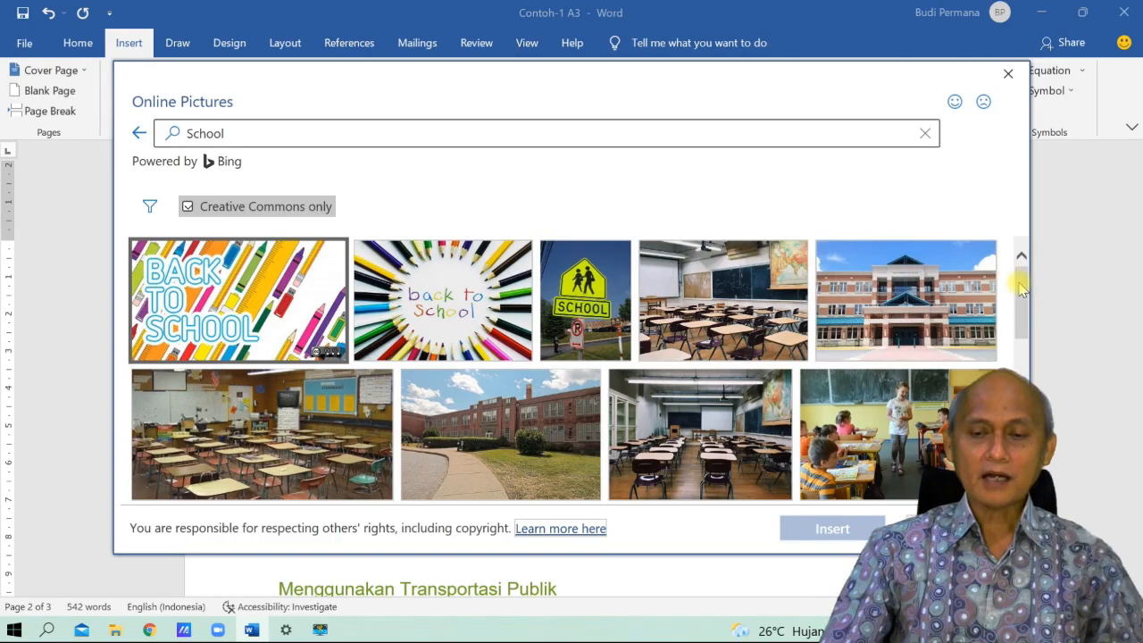
pyautogui.moveTo(1021, 289); pyautogui.dragTo(1016, 250)
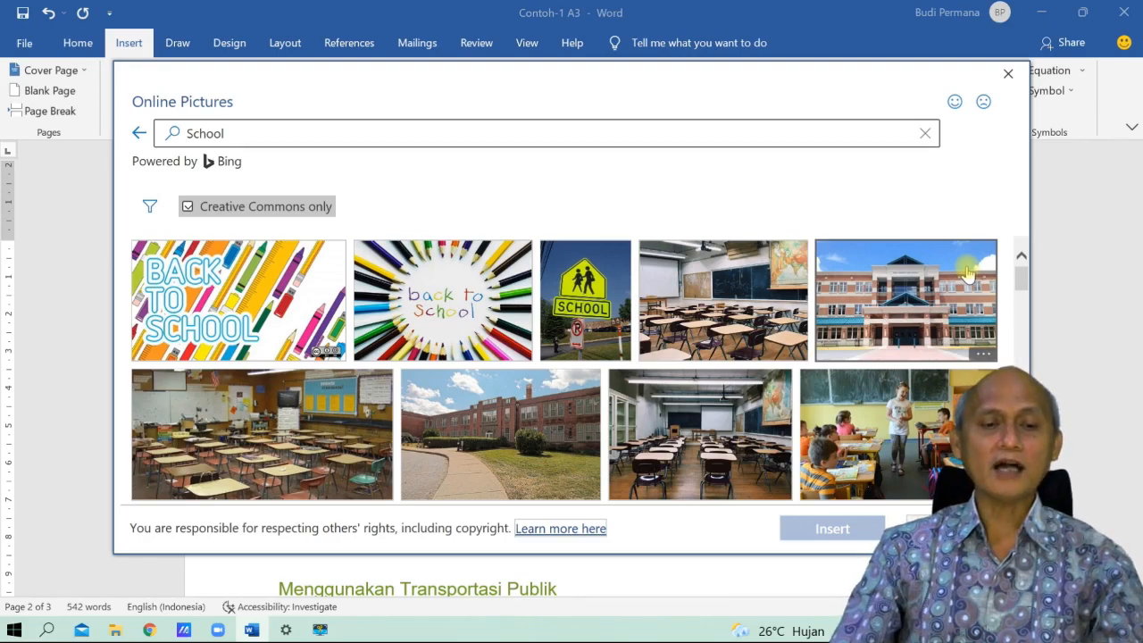
# - Replace the School search with a search for "Covid 19" in the online pictures
pyautogui.click(288, 130)
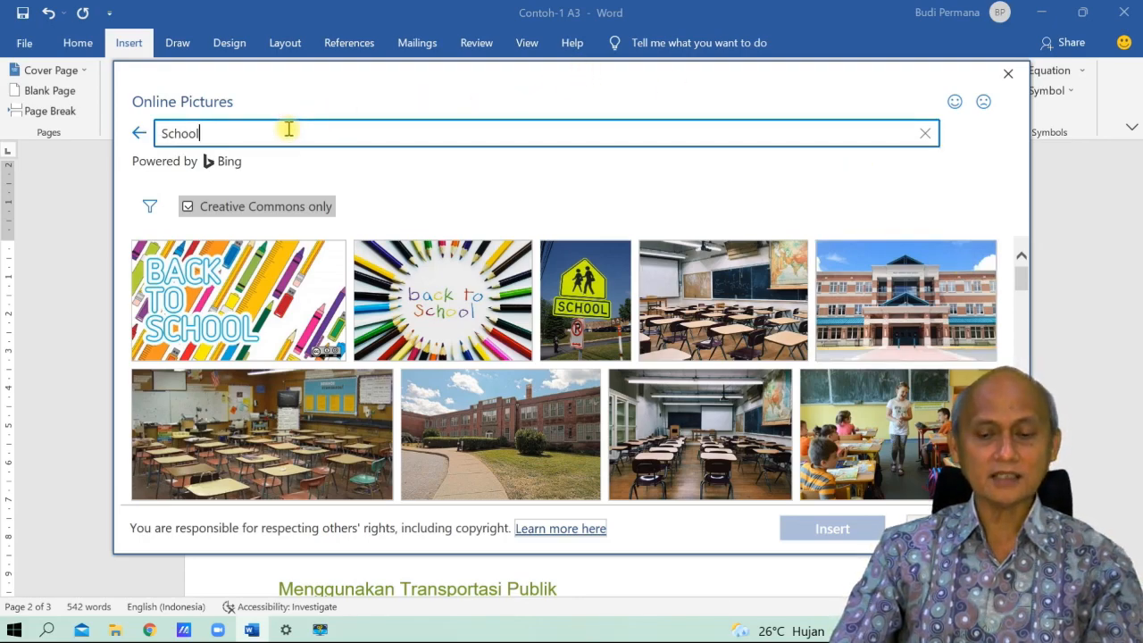
pyautogui.press('BackSpace')
pyautogui.press('BackSpace')
pyautogui.press('BackSpace')
pyautogui.press('BackSpace')
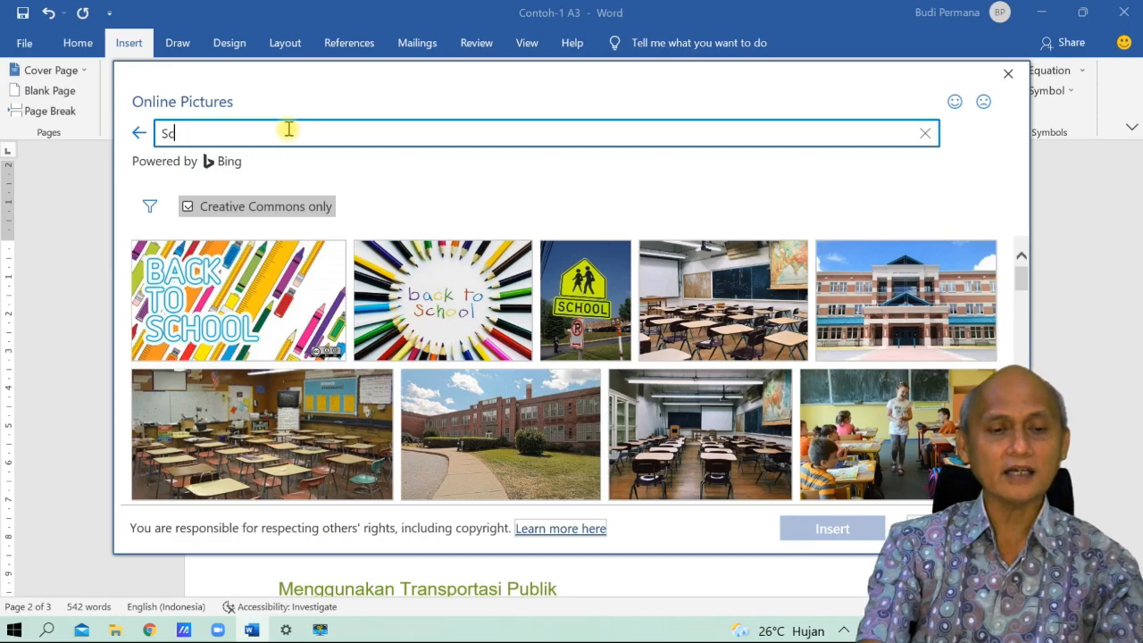
pyautogui.press('BackSpace')
pyautogui.press('BackSpace')
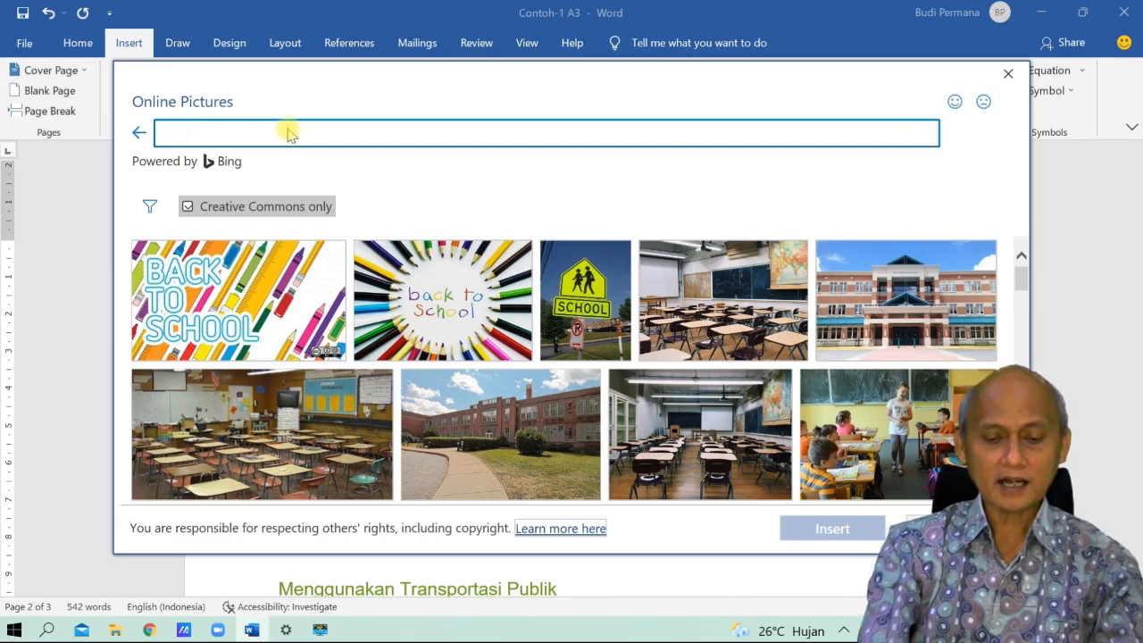
pyautogui.write('Cob')
pyautogui.press('BackSpace')
pyautogui.write('vid 19')
pyautogui.press('Return')
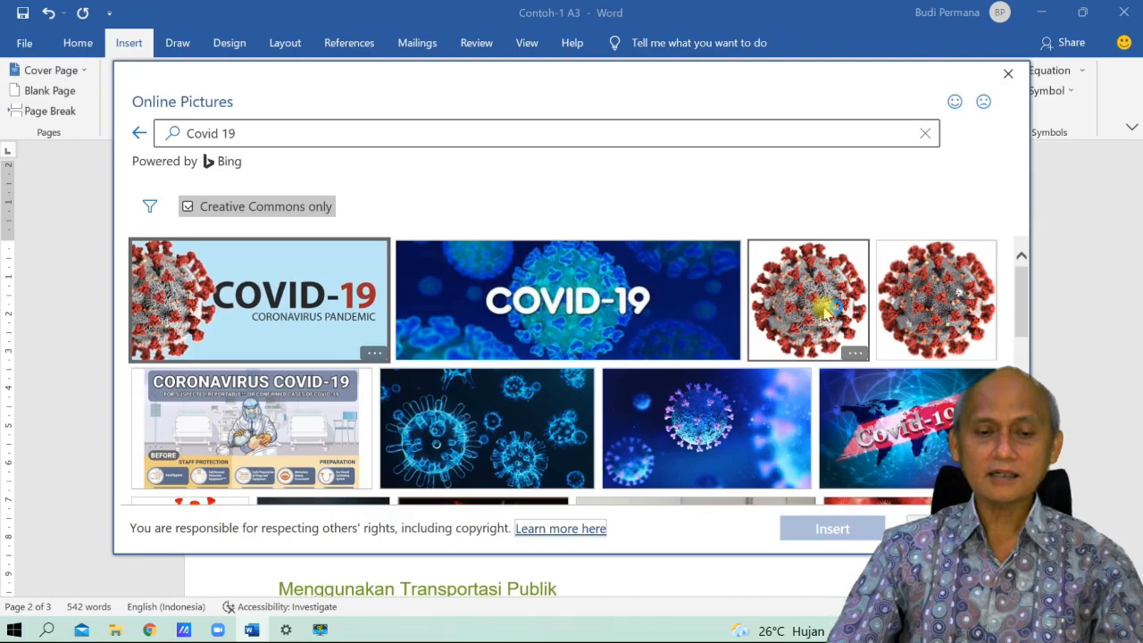
# - Insert the light blue COVID-19 Coronavirus Pandemic banner from the search results into the document and delete it again
pyautogui.moveTo(1019, 301)
pyautogui.mouseDown()
pyautogui.moveTo(1019, 504)
pyautogui.moveTo(1021, 293)
pyautogui.mouseUp()
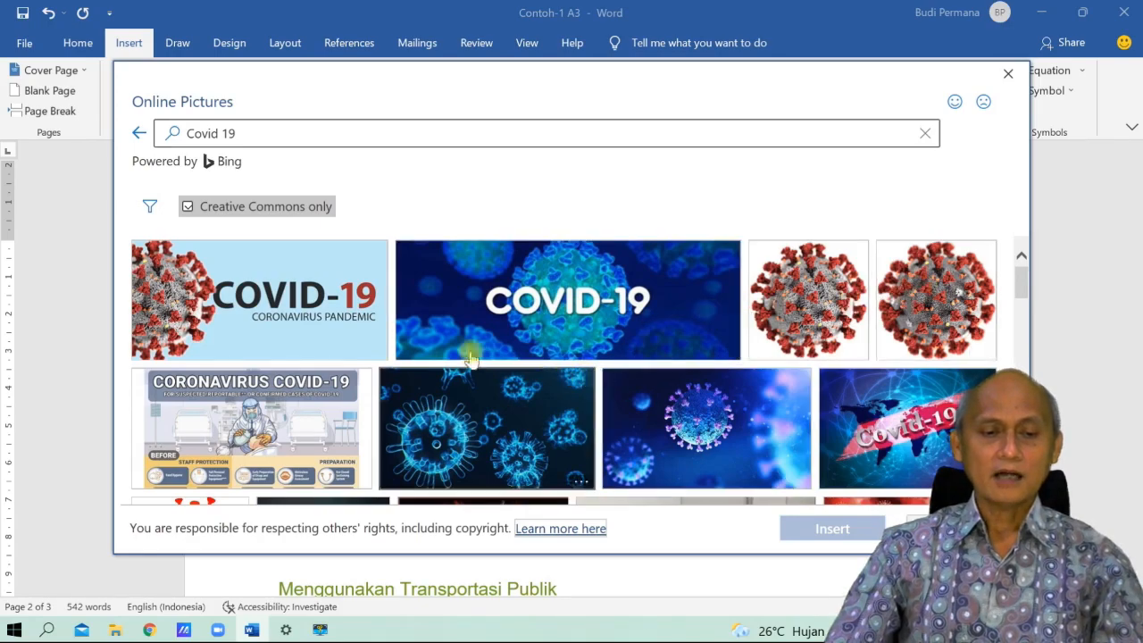
pyautogui.click(255, 306)
pyautogui.click(835, 528)
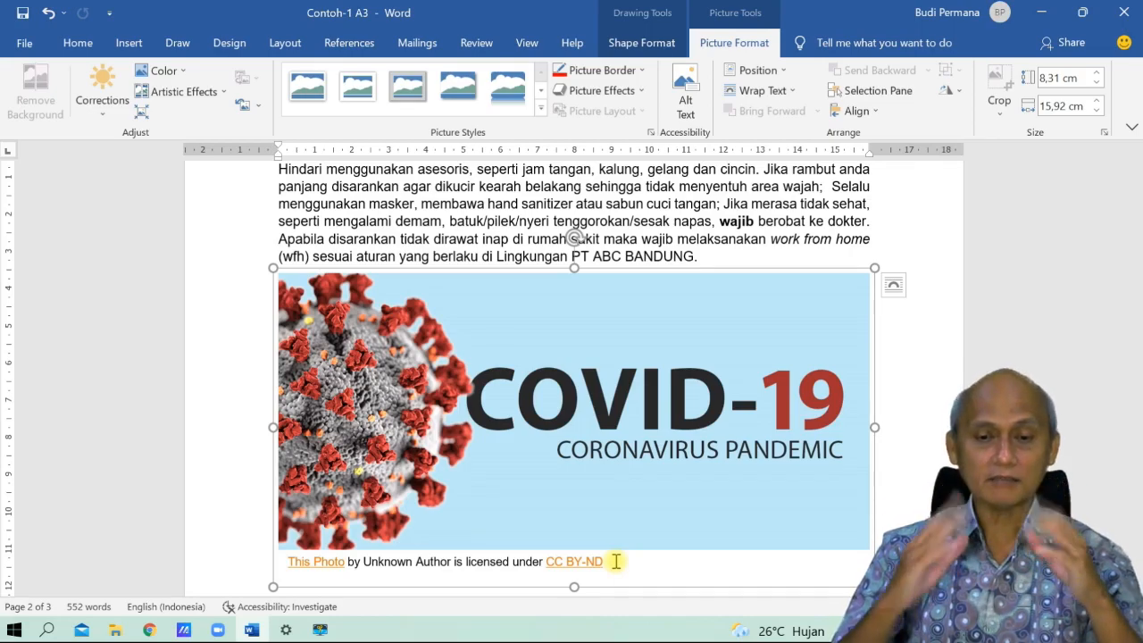
pyautogui.press('Delete')
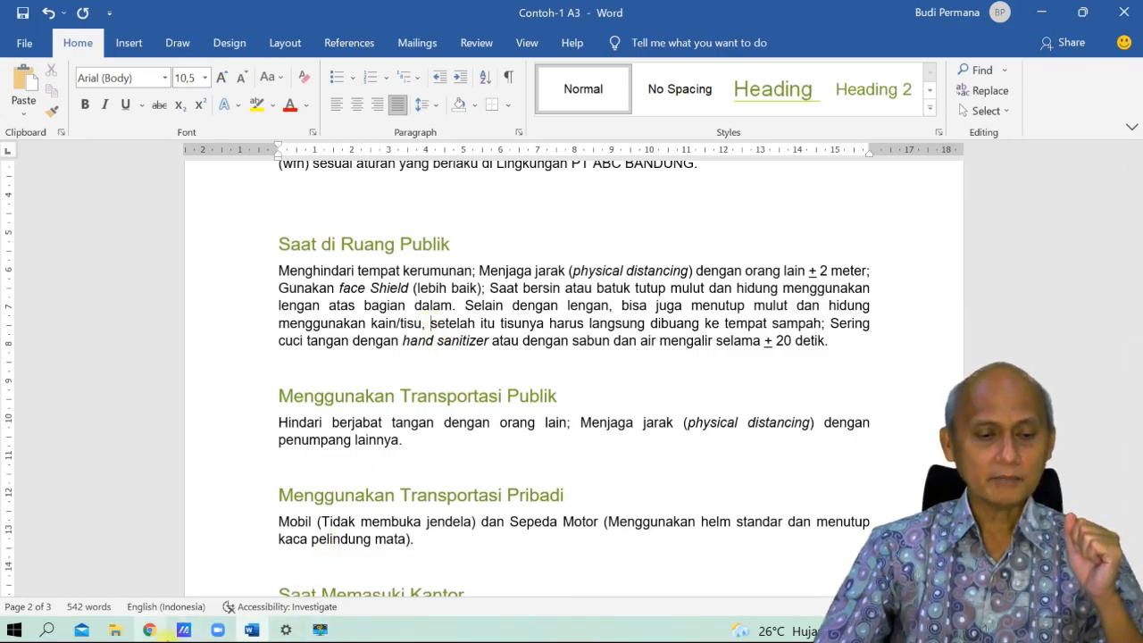
pyautogui.click(150, 631)
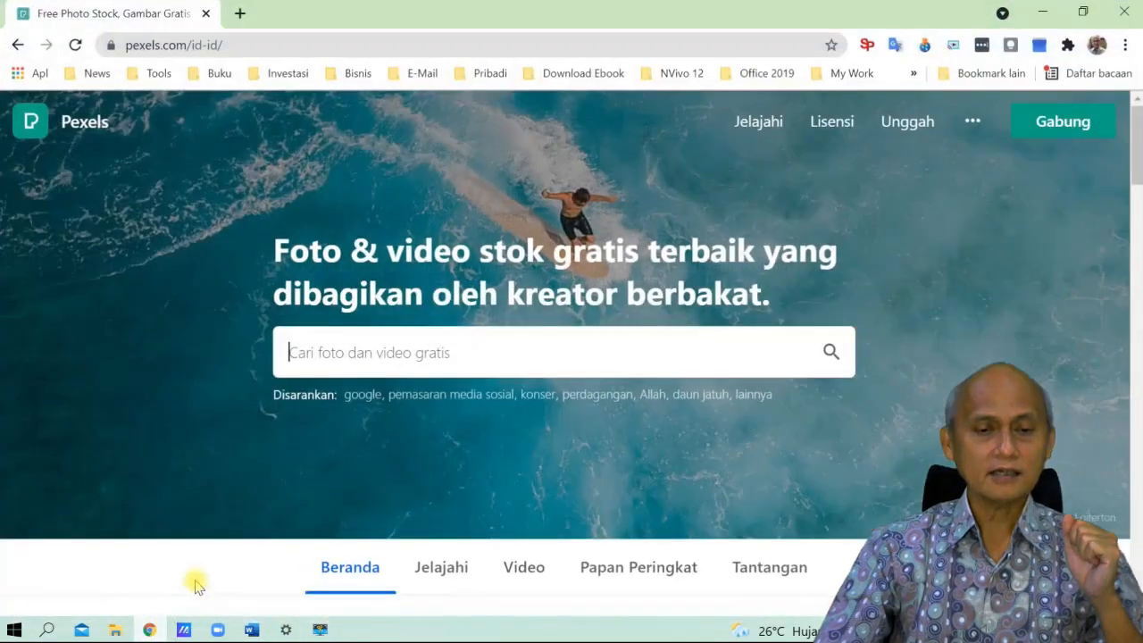
pyautogui.click(233, 44)
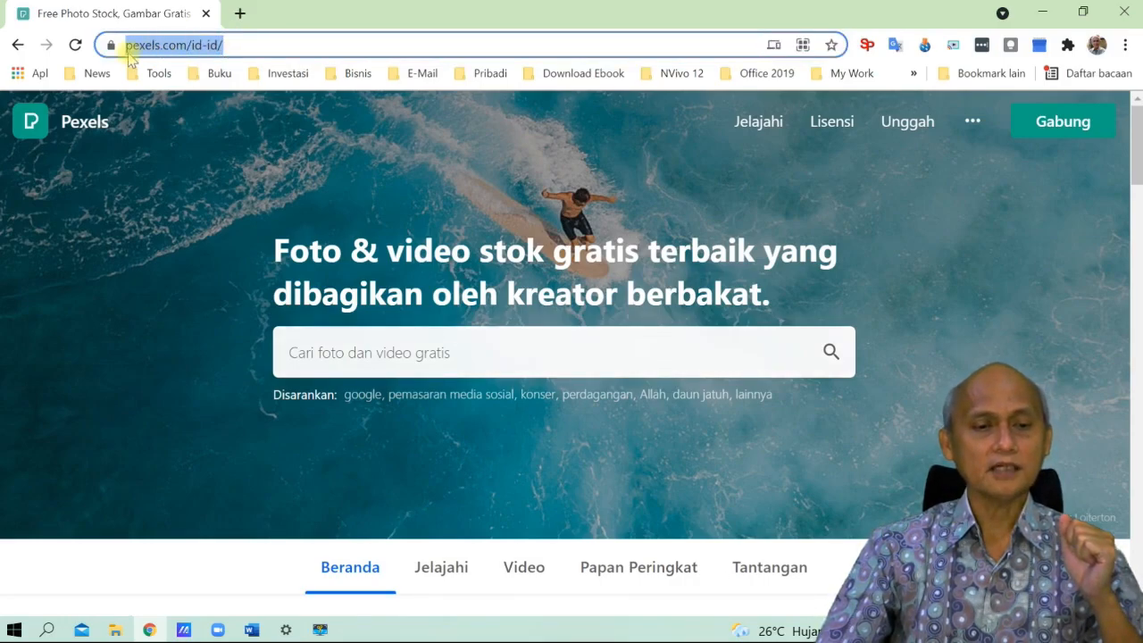
pyautogui.click(182, 49)
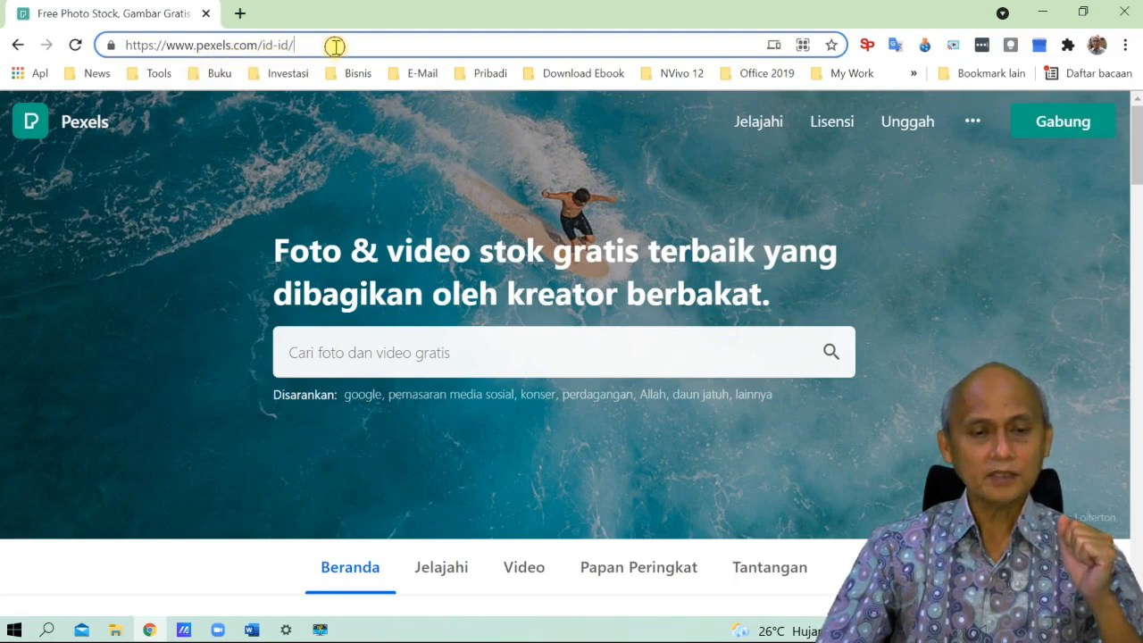
pyautogui.press('Return')
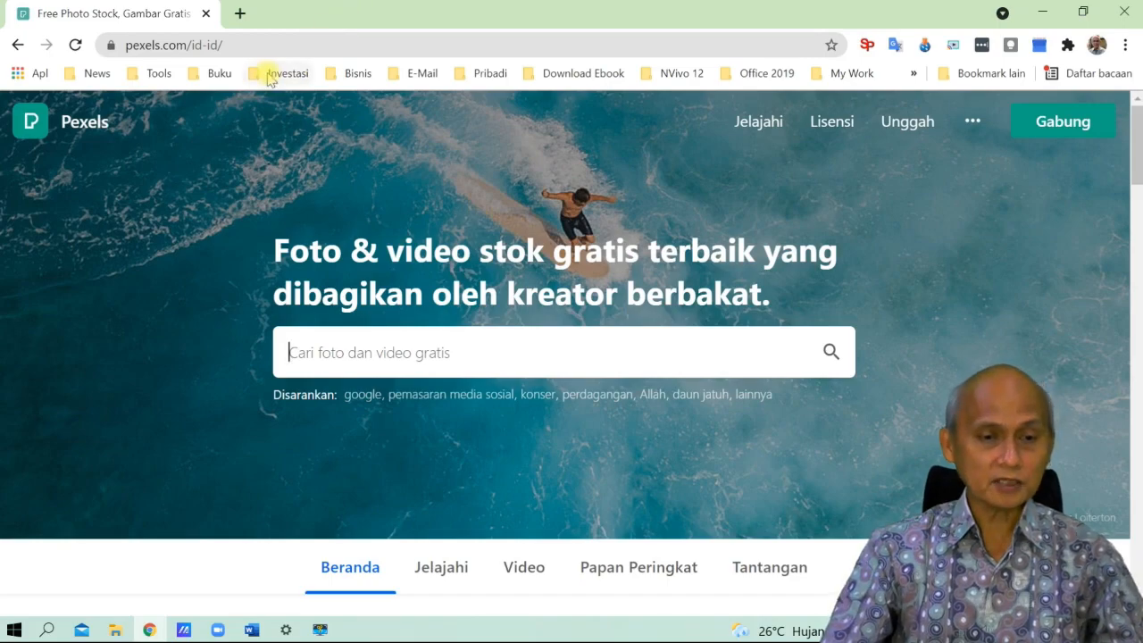
# - Search Pexels for "covid 19" photos
pyautogui.click(344, 351)
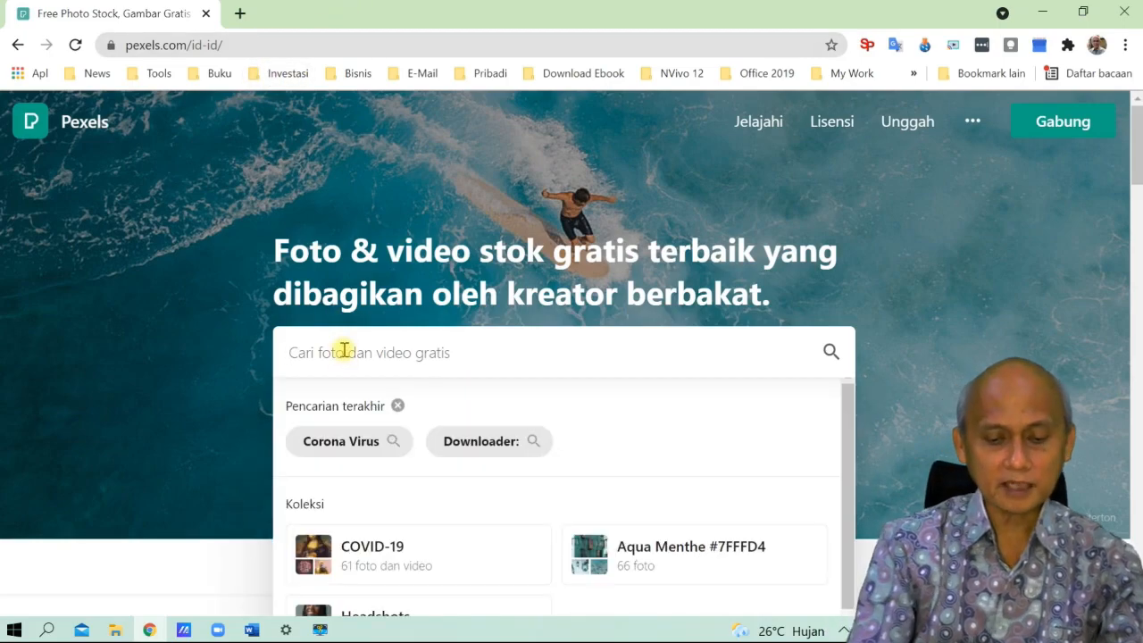
pyautogui.write('covid')
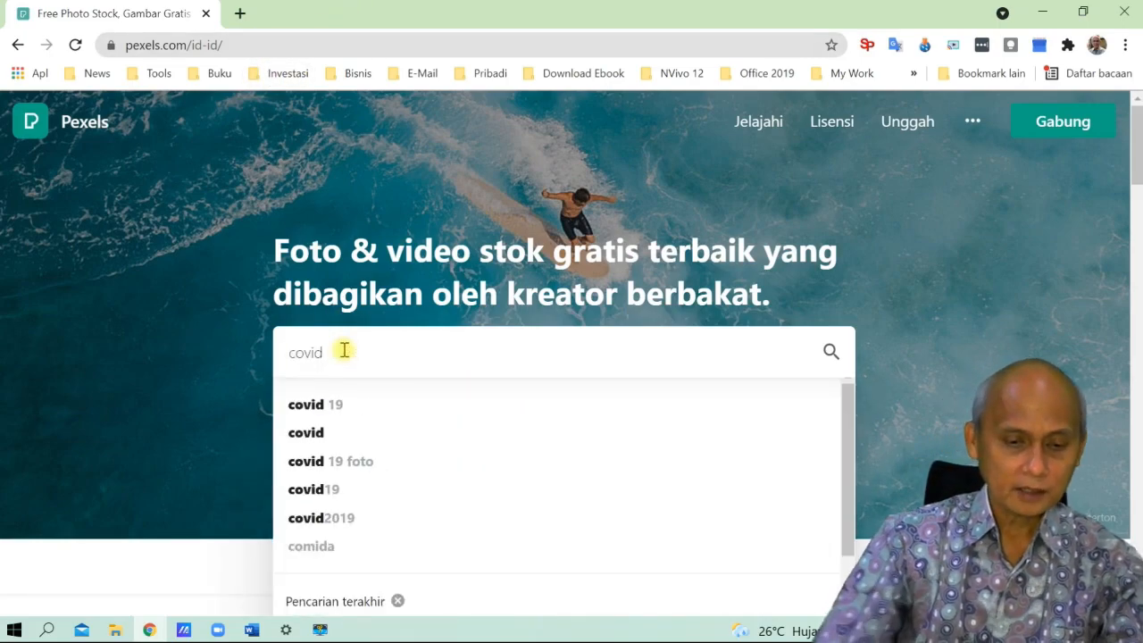
pyautogui.click(338, 404)
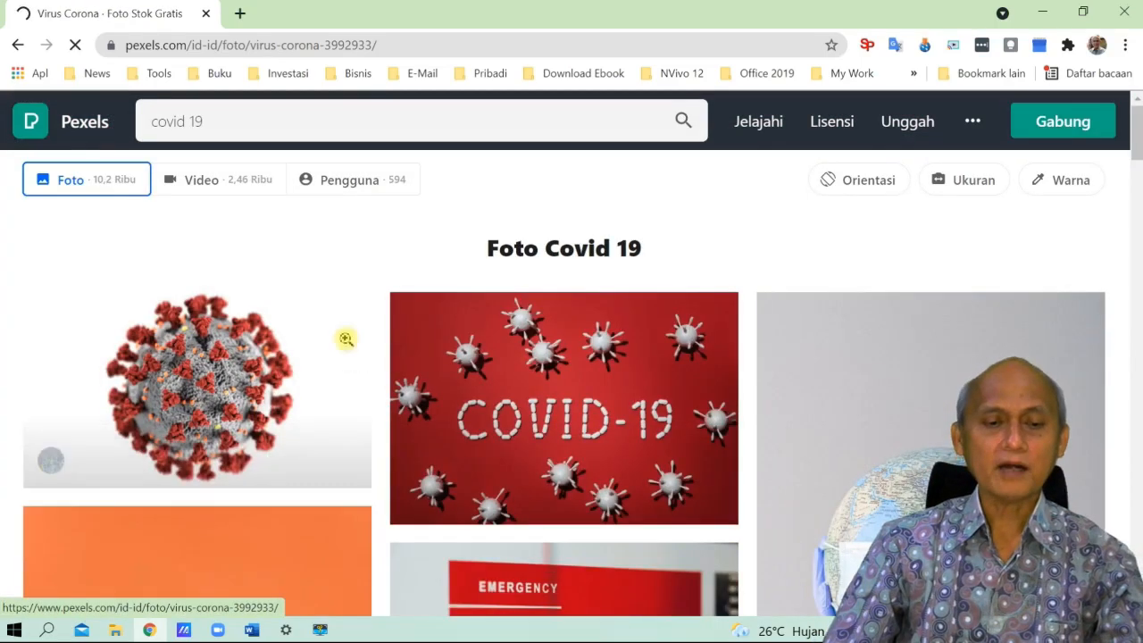
# - Preview the coronavirus particle photo, close it, and browse the covid 19 photos as far as the orange NOT TODAY #COVID19 photo
pyautogui.click(346, 338)
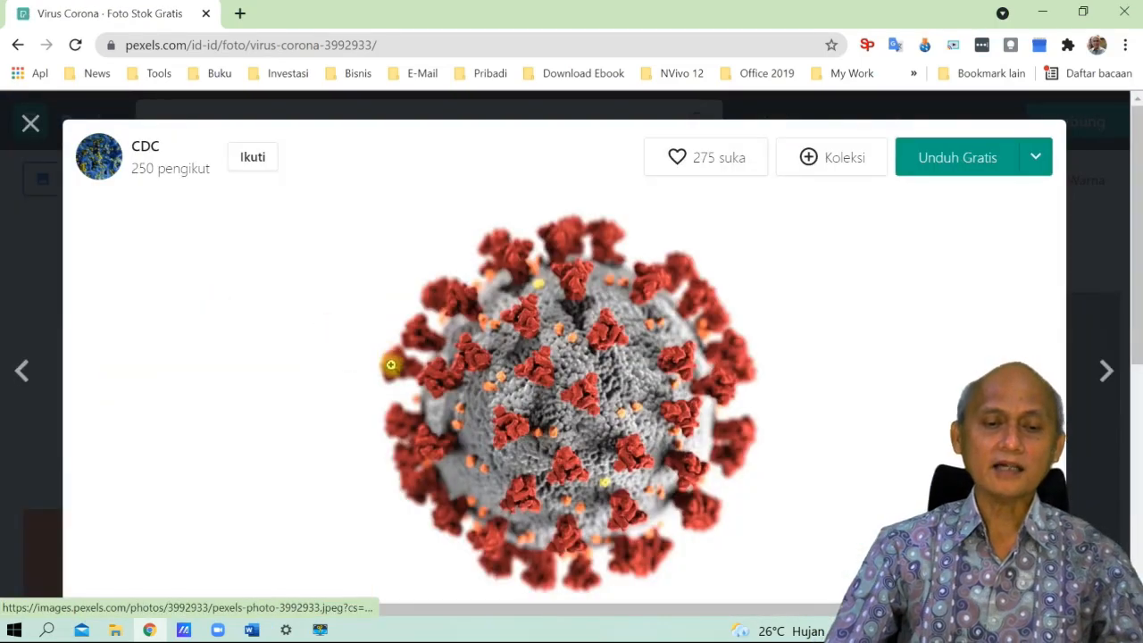
pyautogui.click(30, 124)
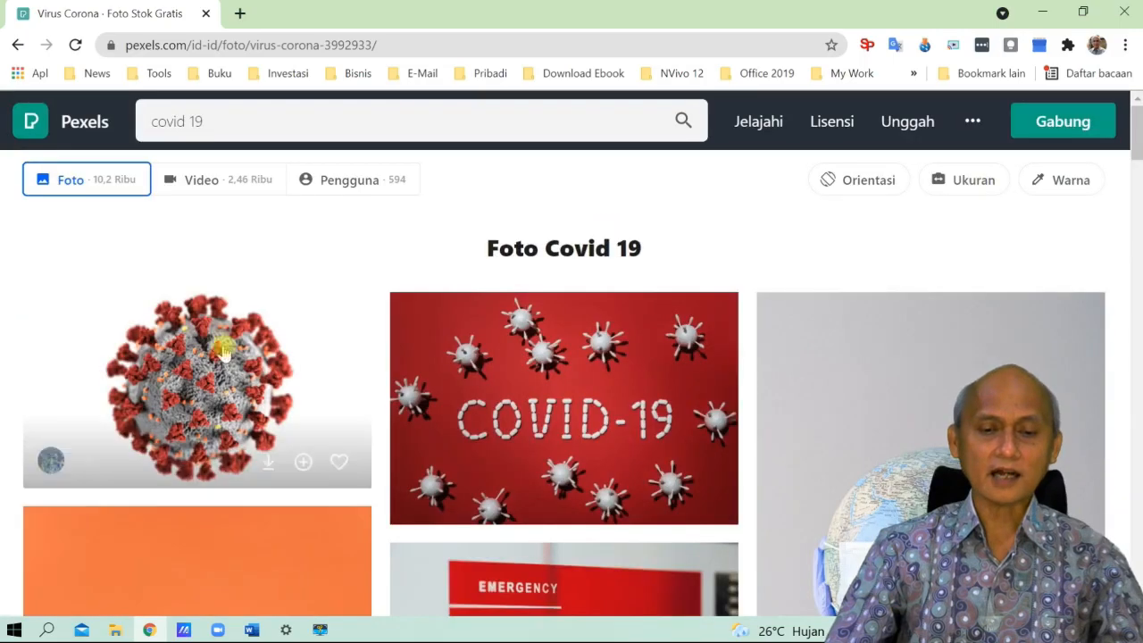
pyautogui.scroll(-5, 549, 391)
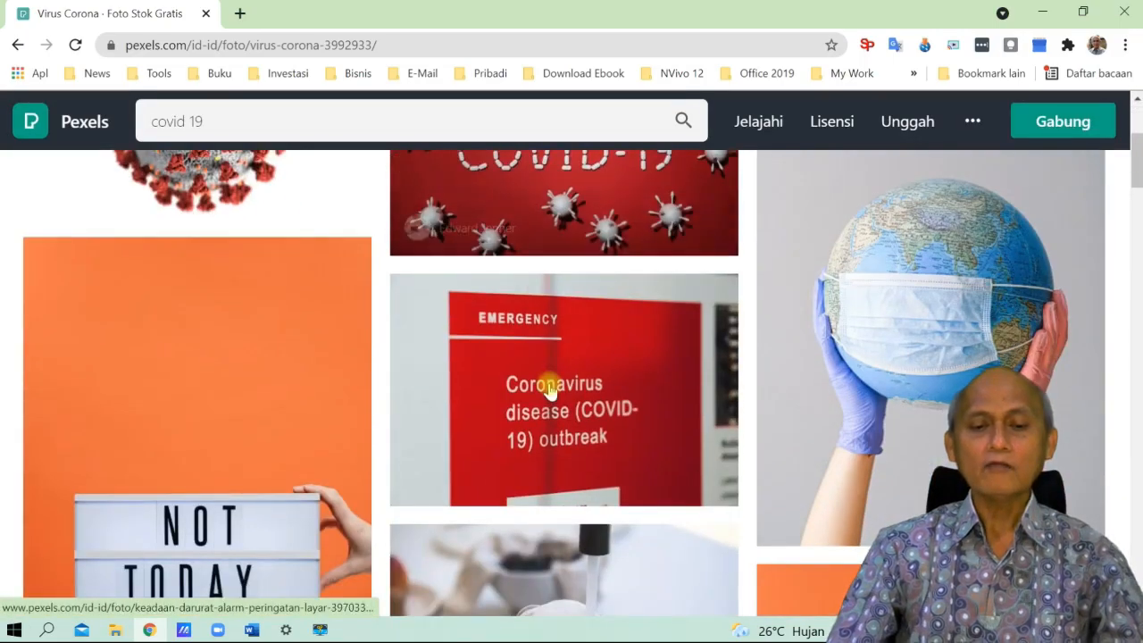
pyautogui.scroll(6, 550, 390)
pyautogui.scroll(-4, 548, 387)
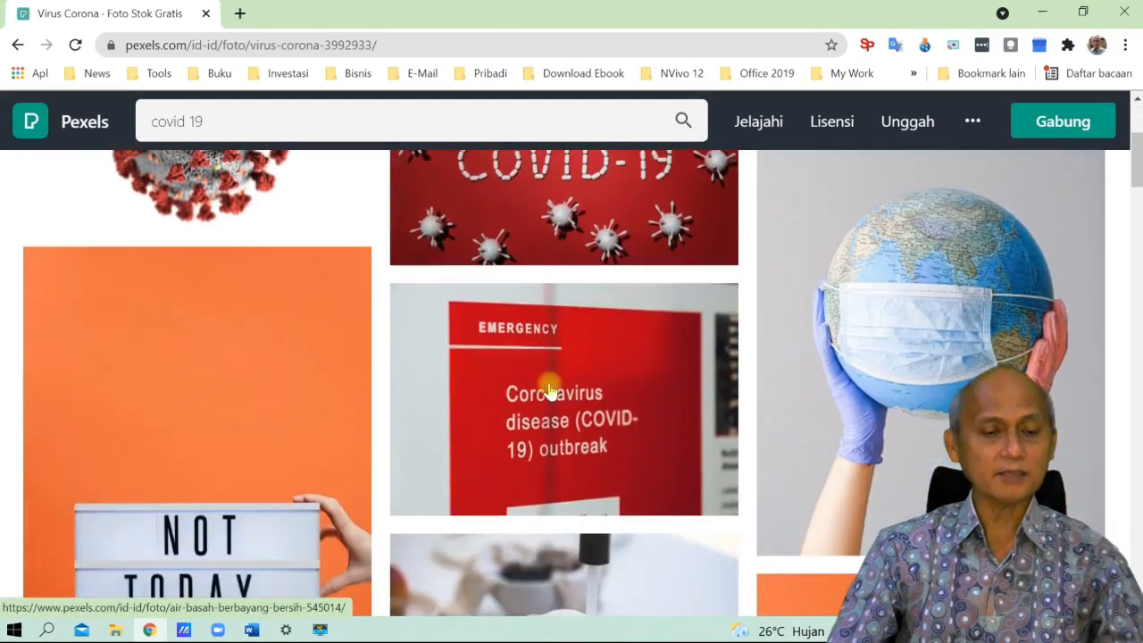
pyautogui.scroll(-1, 245, 375)
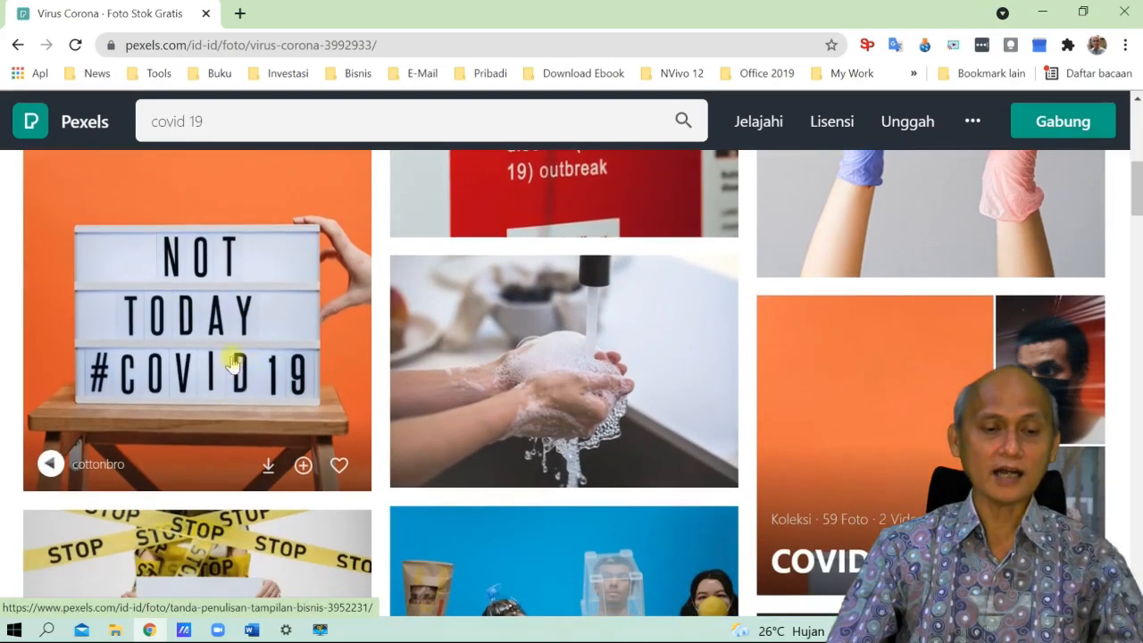
# - Open the orange NOT TODAY #COVID19 photo and examine its detailed photo information and license terms
pyautogui.click(212, 300)
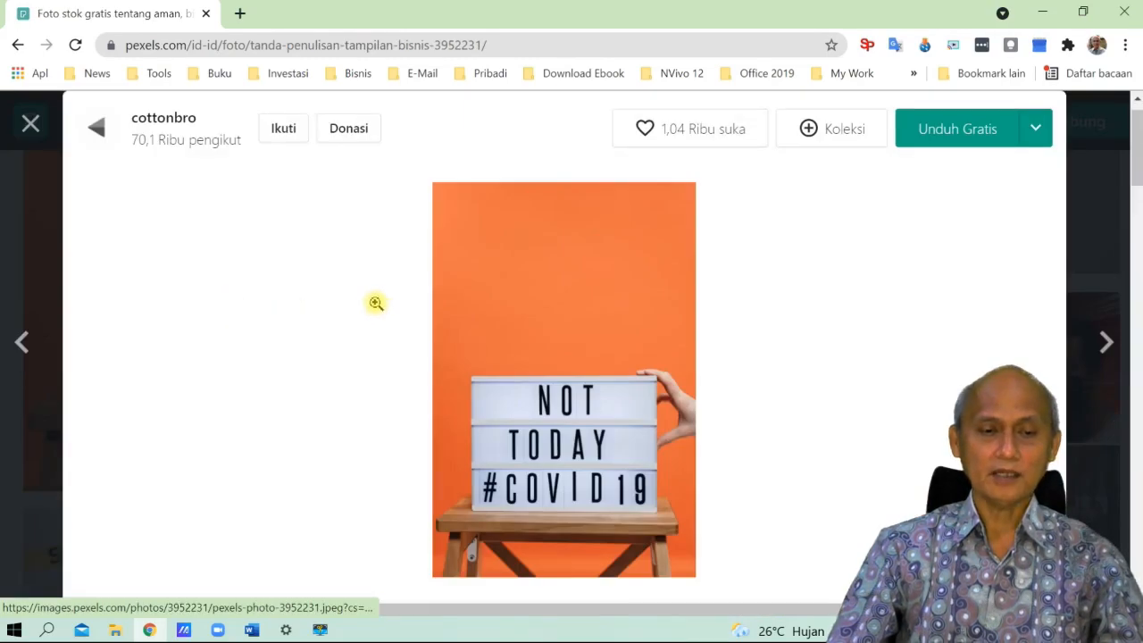
pyautogui.scroll(-3, 310, 324)
pyautogui.scroll(2, 317, 328)
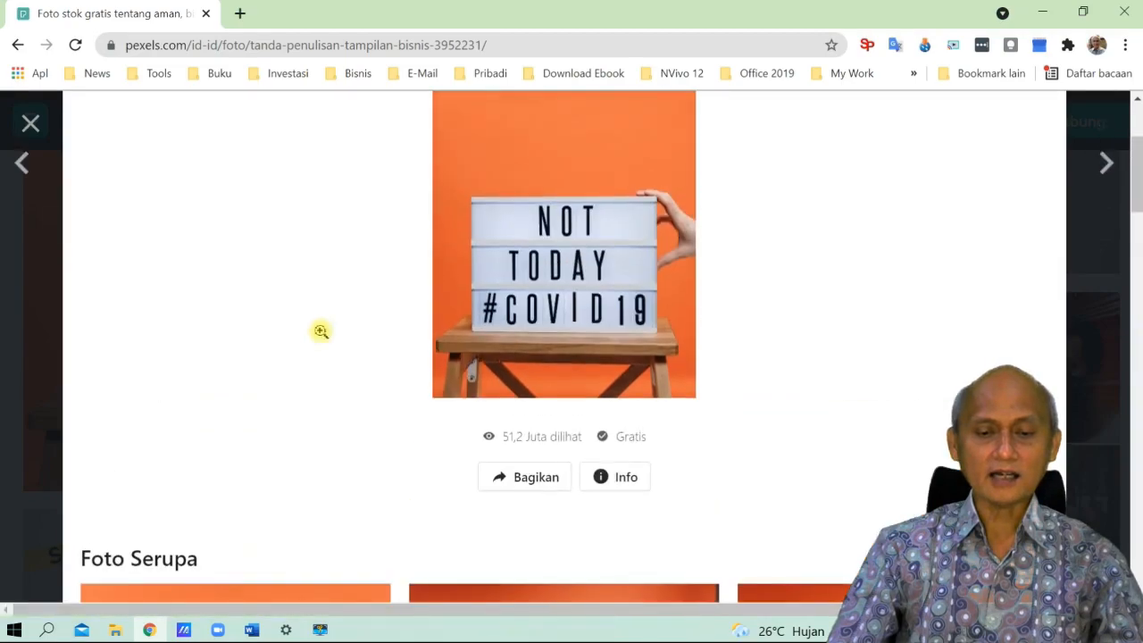
pyautogui.click(626, 478)
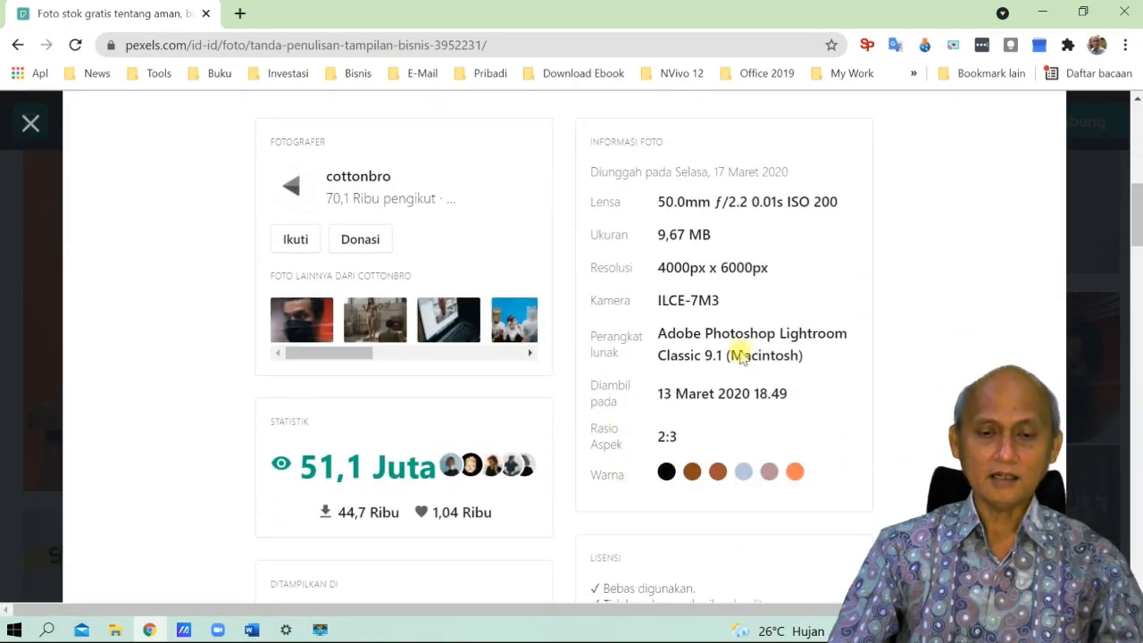
pyautogui.scroll(-1, 719, 446)
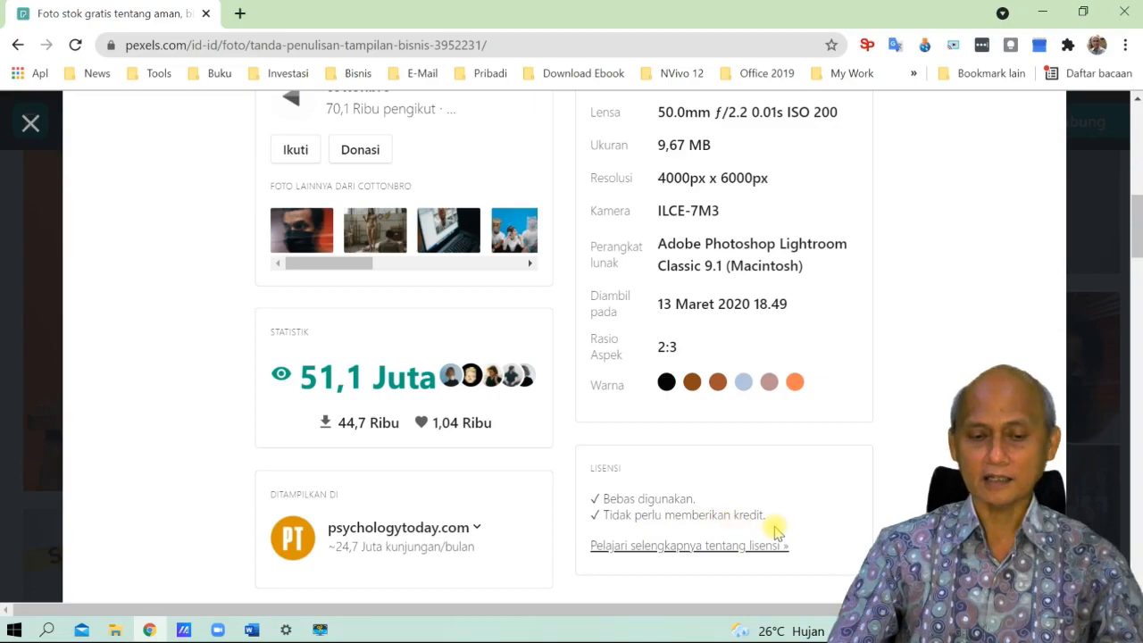
# - Close the NOT TODAY #COVID19 photo and the browser to return to the Contoh-1 A3 document in Word
pyautogui.scroll(6, 719, 491)
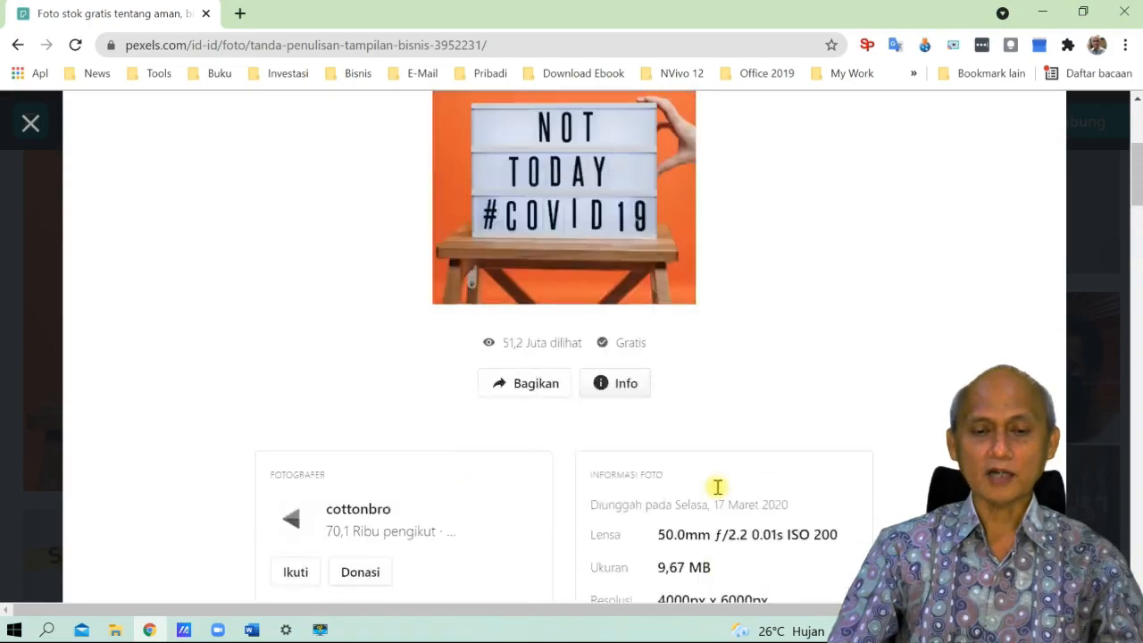
pyautogui.scroll(2, 720, 491)
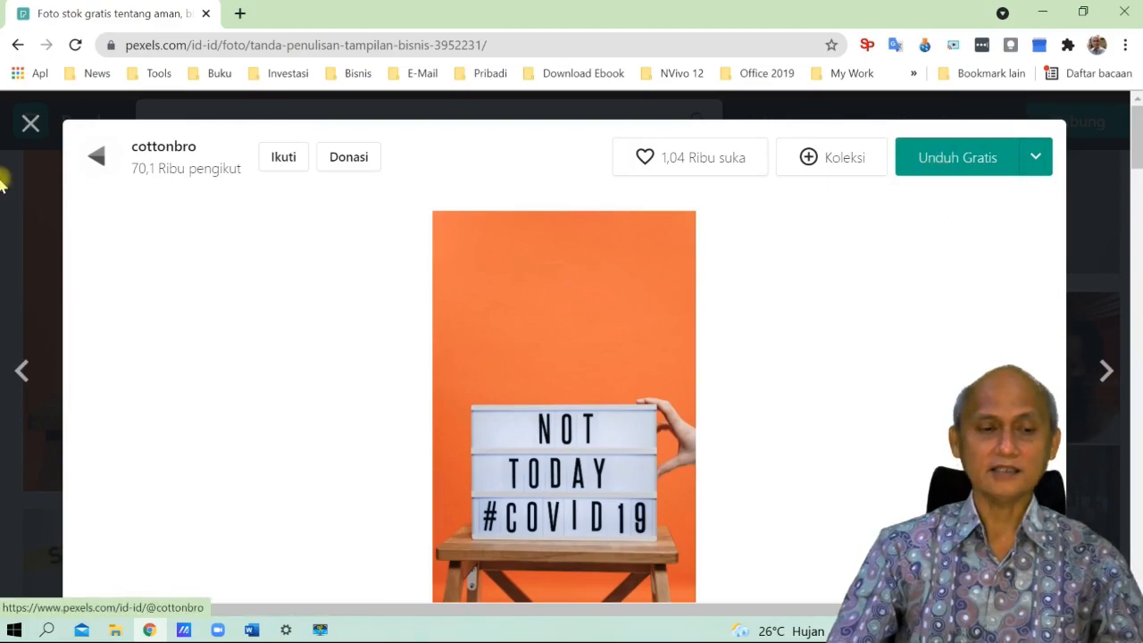
pyautogui.click(31, 123)
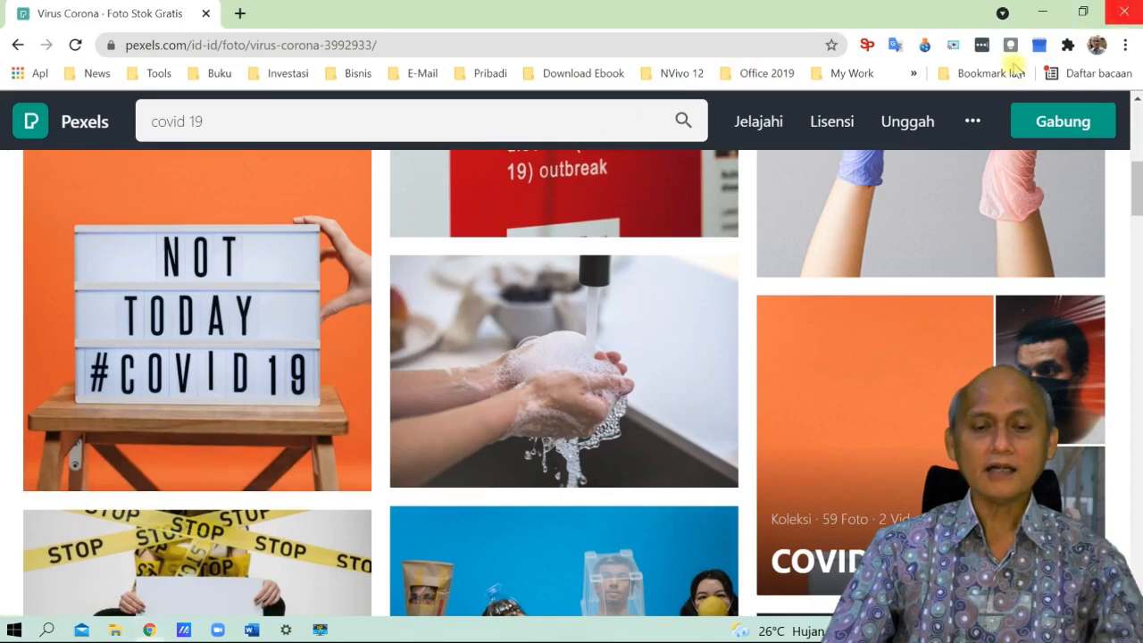
pyautogui.click(1123, 13)
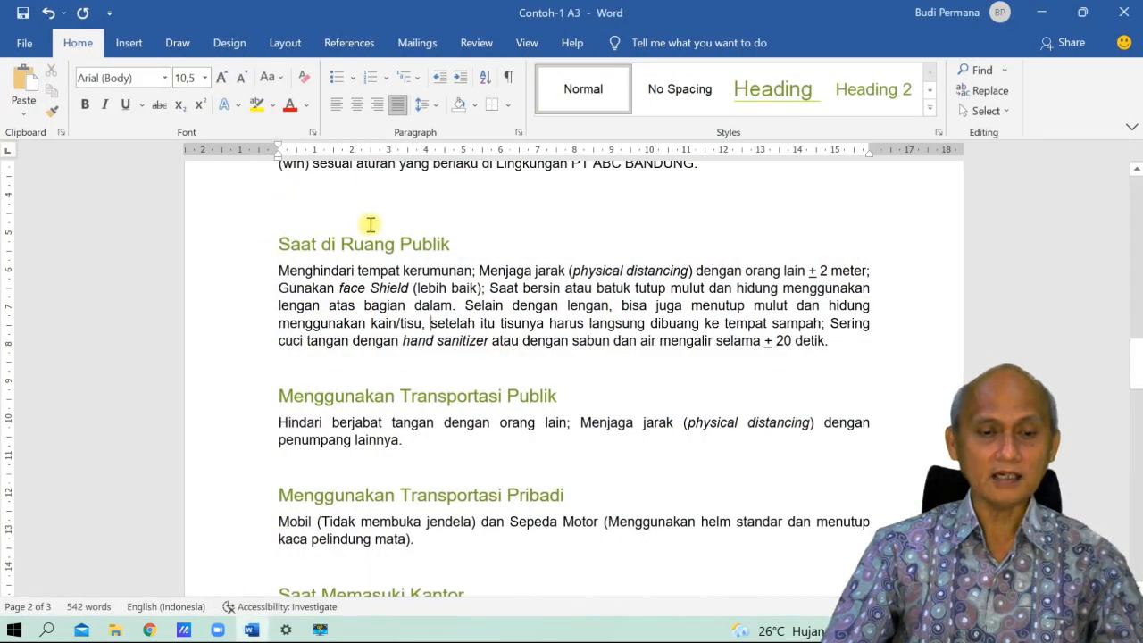
# - At the empty line above the Saat di Ruang Publik heading, search Online Pictures for "pexels covid-19"
pyautogui.scroll(2, 331, 202)
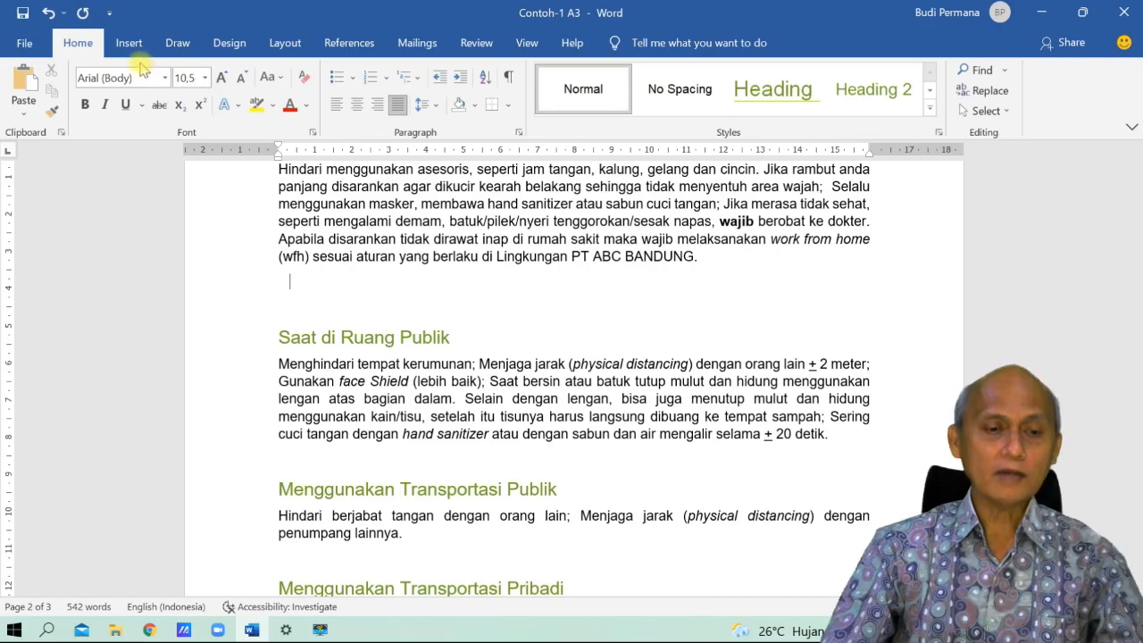
pyautogui.click(130, 45)
pyautogui.click(178, 93)
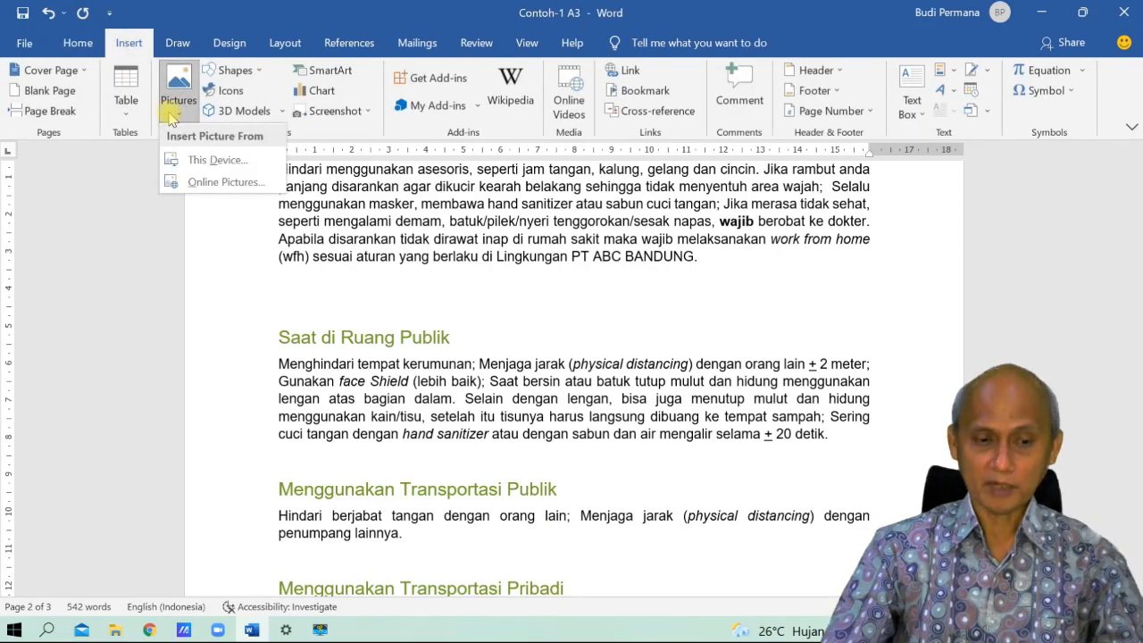
pyautogui.click(215, 182)
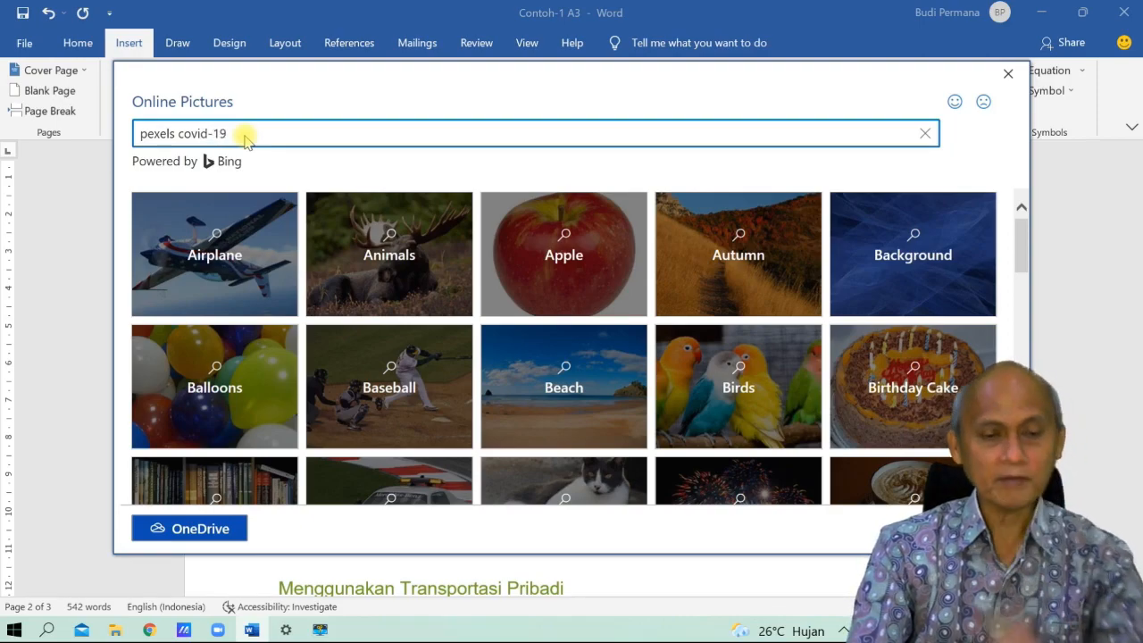
pyautogui.press('Return')
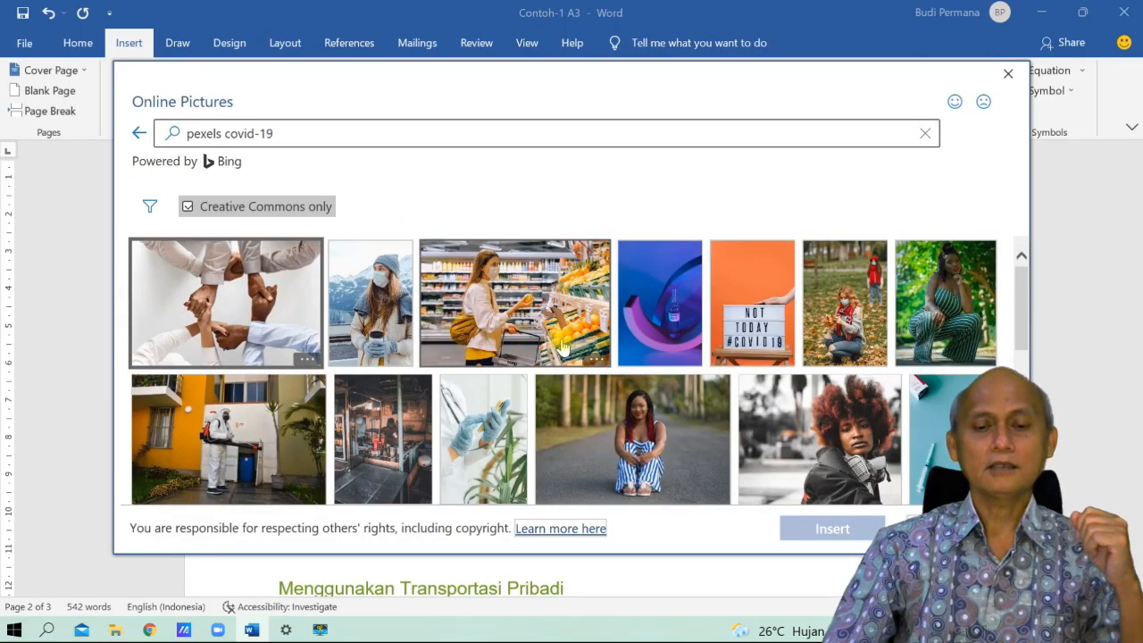
# - Browse the Creative Commons search results and insert the picture of people holding the PANDEMIC #COVID19 sign
pyautogui.click(214, 139)
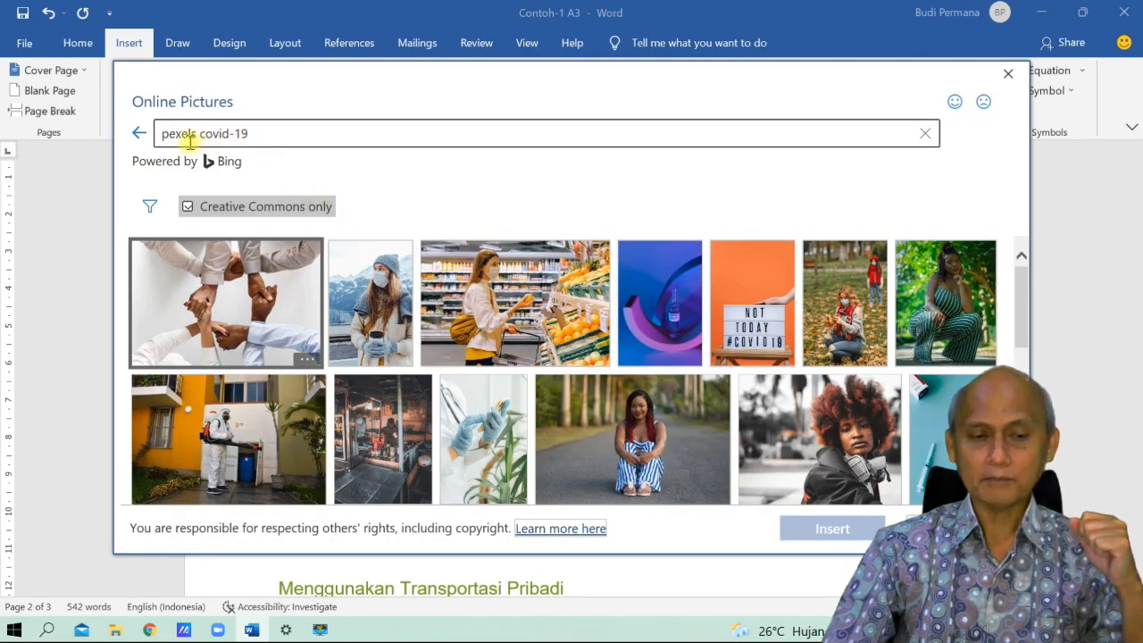
pyautogui.scroll(-2, 480, 284)
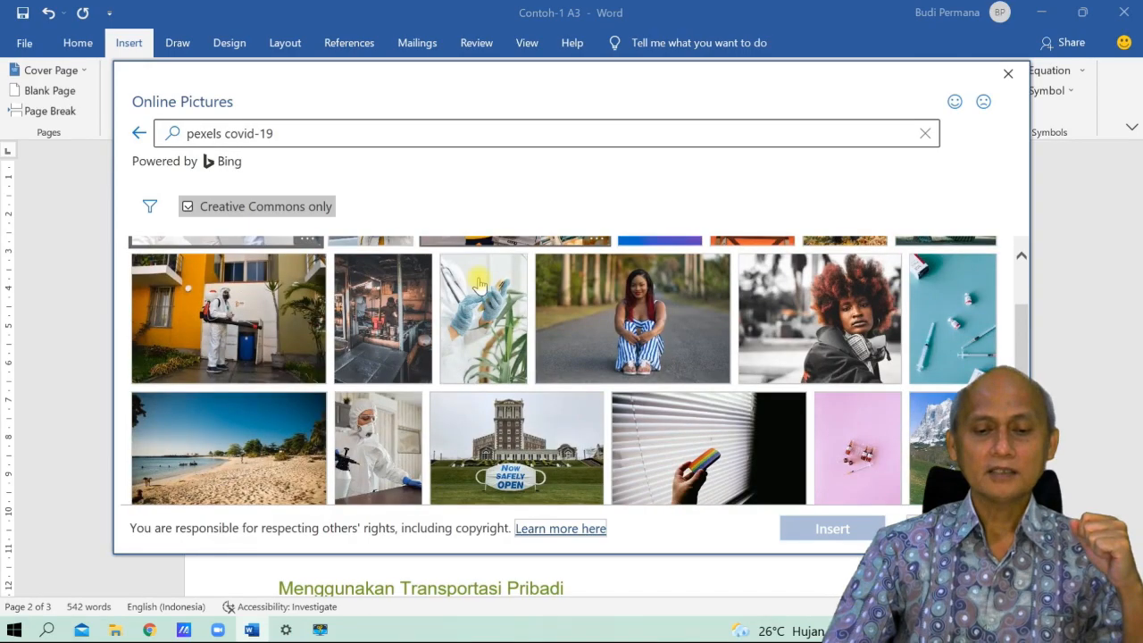
pyautogui.scroll(-5, 480, 284)
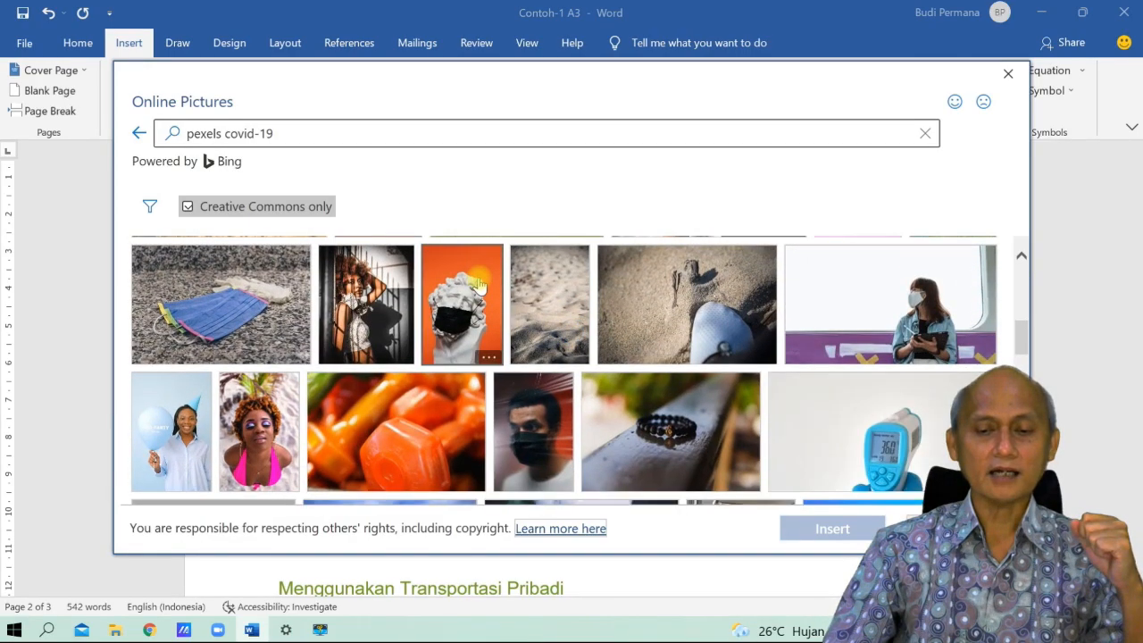
pyautogui.scroll(-5, 480, 284)
pyautogui.scroll(-2, 479, 284)
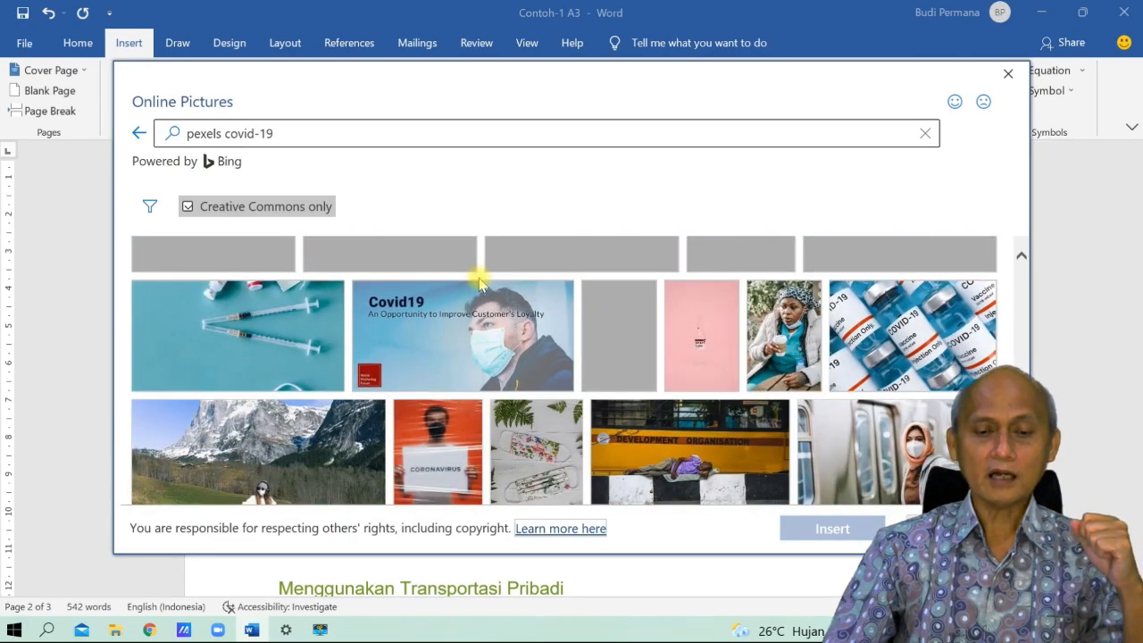
pyautogui.scroll(-5, 479, 284)
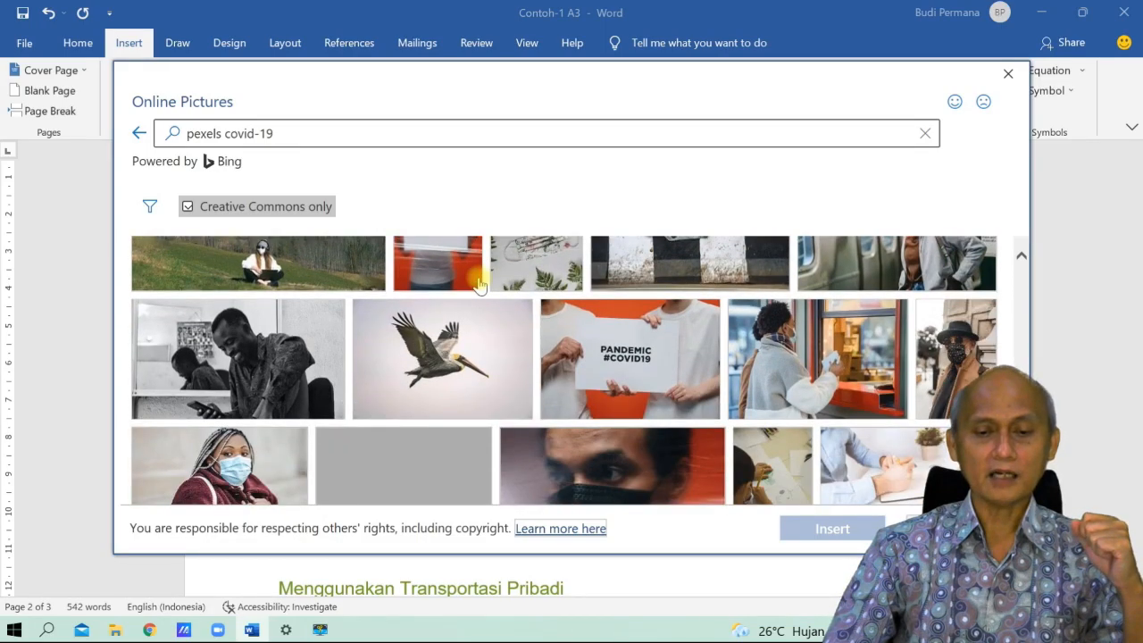
pyautogui.scroll(-5, 479, 284)
pyautogui.scroll(-6, 479, 284)
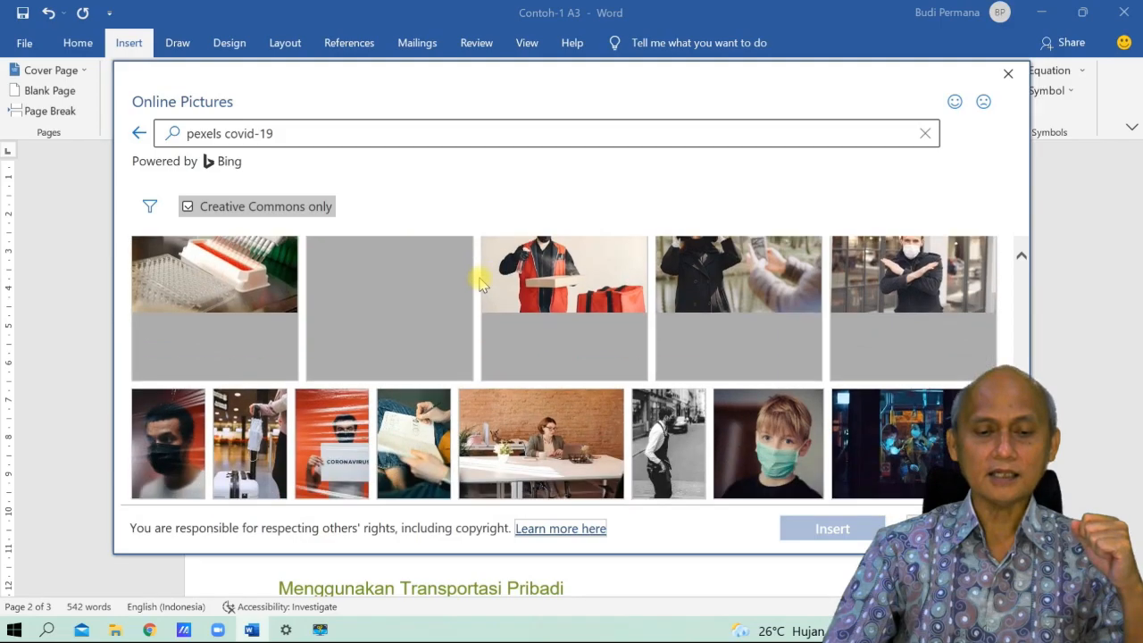
pyautogui.scroll(-2, 480, 284)
pyautogui.scroll(-3, 479, 284)
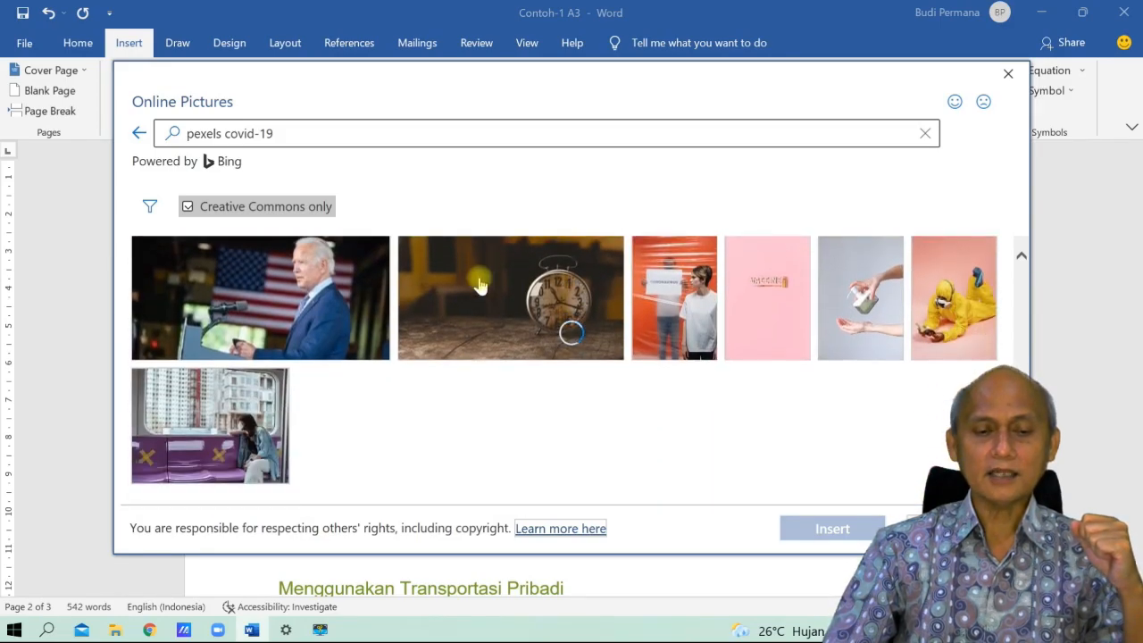
pyautogui.scroll(3, 480, 284)
pyautogui.scroll(-8, 480, 284)
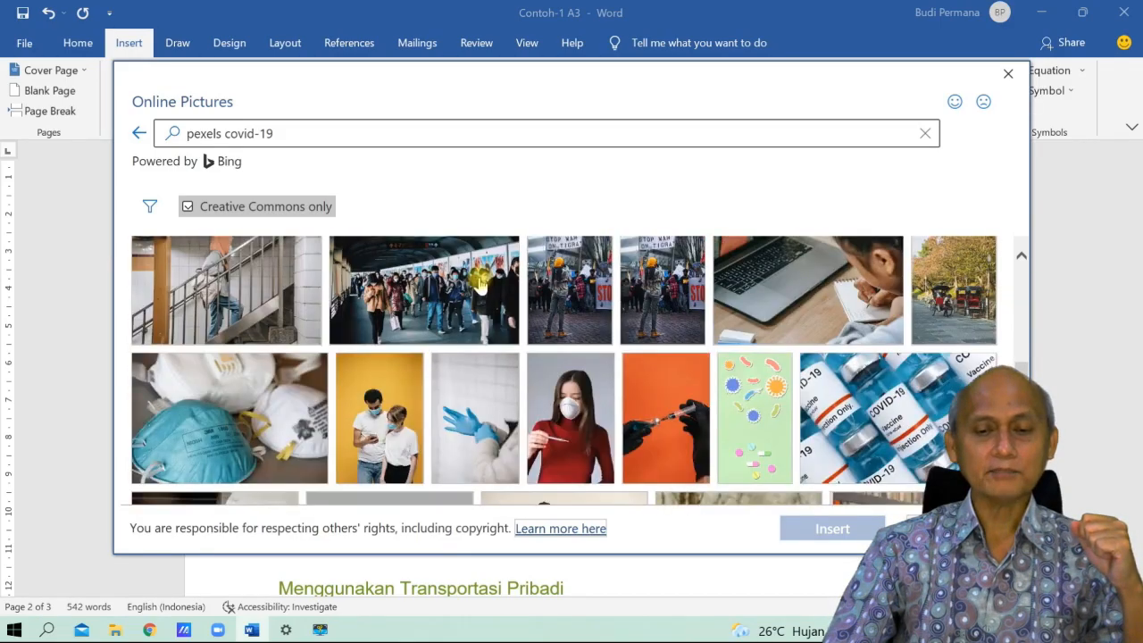
pyautogui.scroll(2, 480, 284)
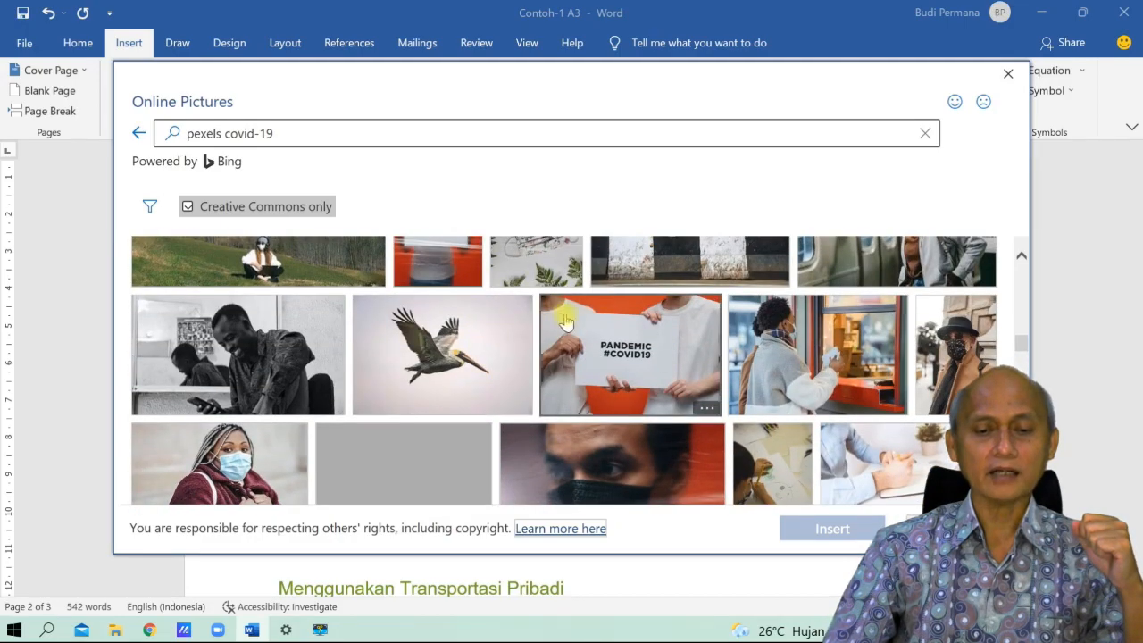
pyautogui.click(630, 350)
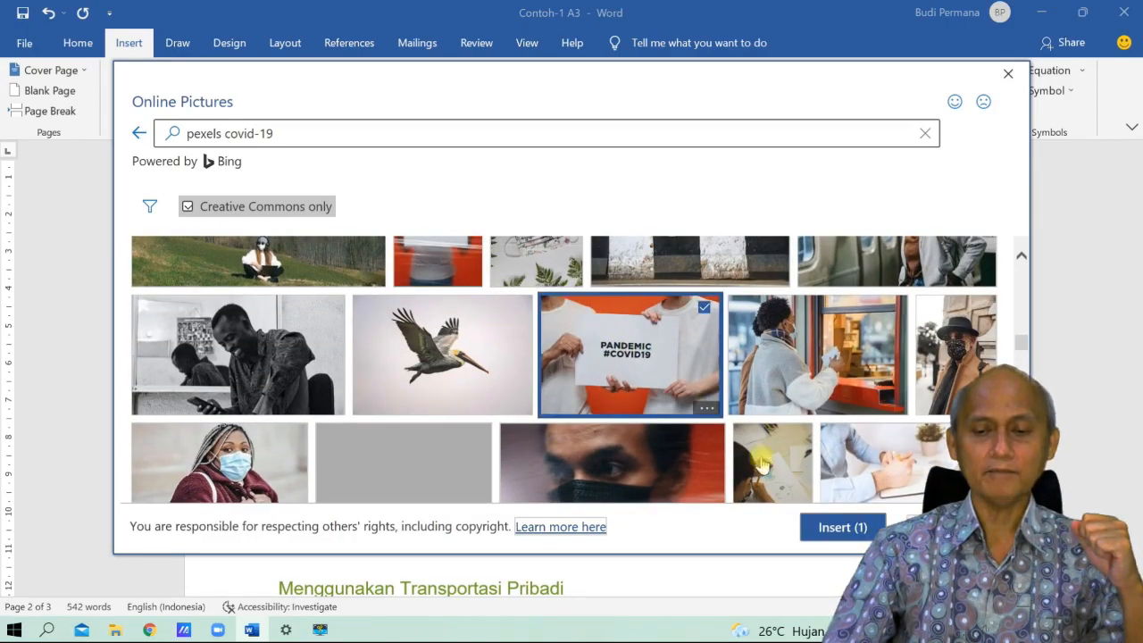
pyautogui.click(833, 528)
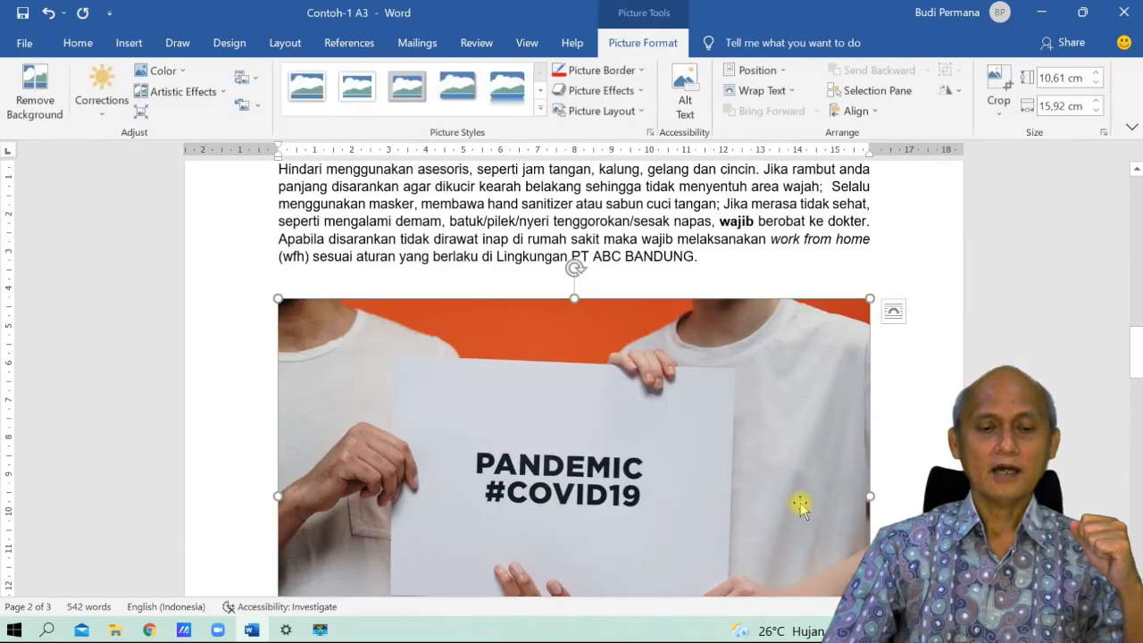
# - Scale the PANDEMIC #COVID19 picture down to about 5,9 cm high by 8,86 cm wide and try to move it to the right
pyautogui.scroll(-4, 658, 418)
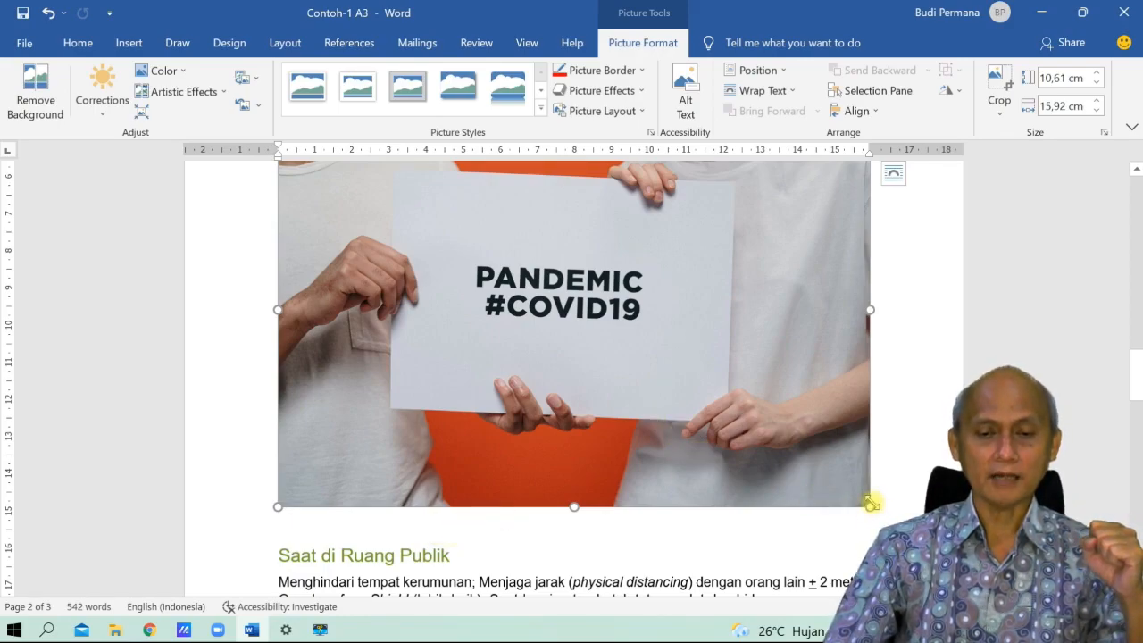
pyautogui.moveTo(871, 506); pyautogui.dragTo(614, 324)
pyautogui.scroll(3, 696, 379)
pyautogui.moveTo(436, 490); pyautogui.dragTo(633, 438)
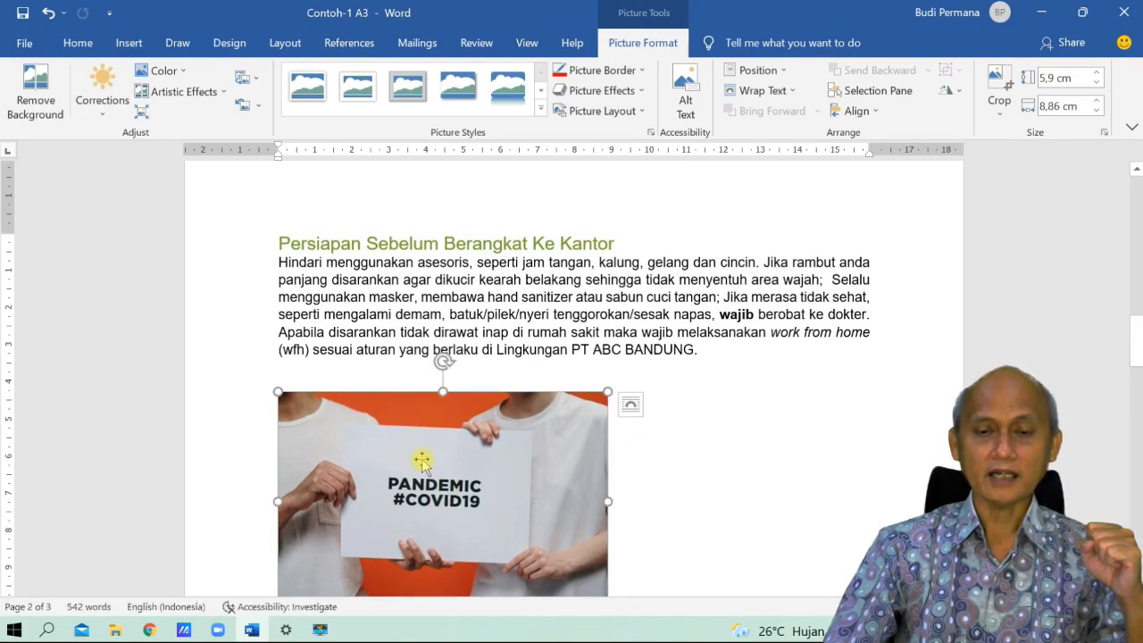